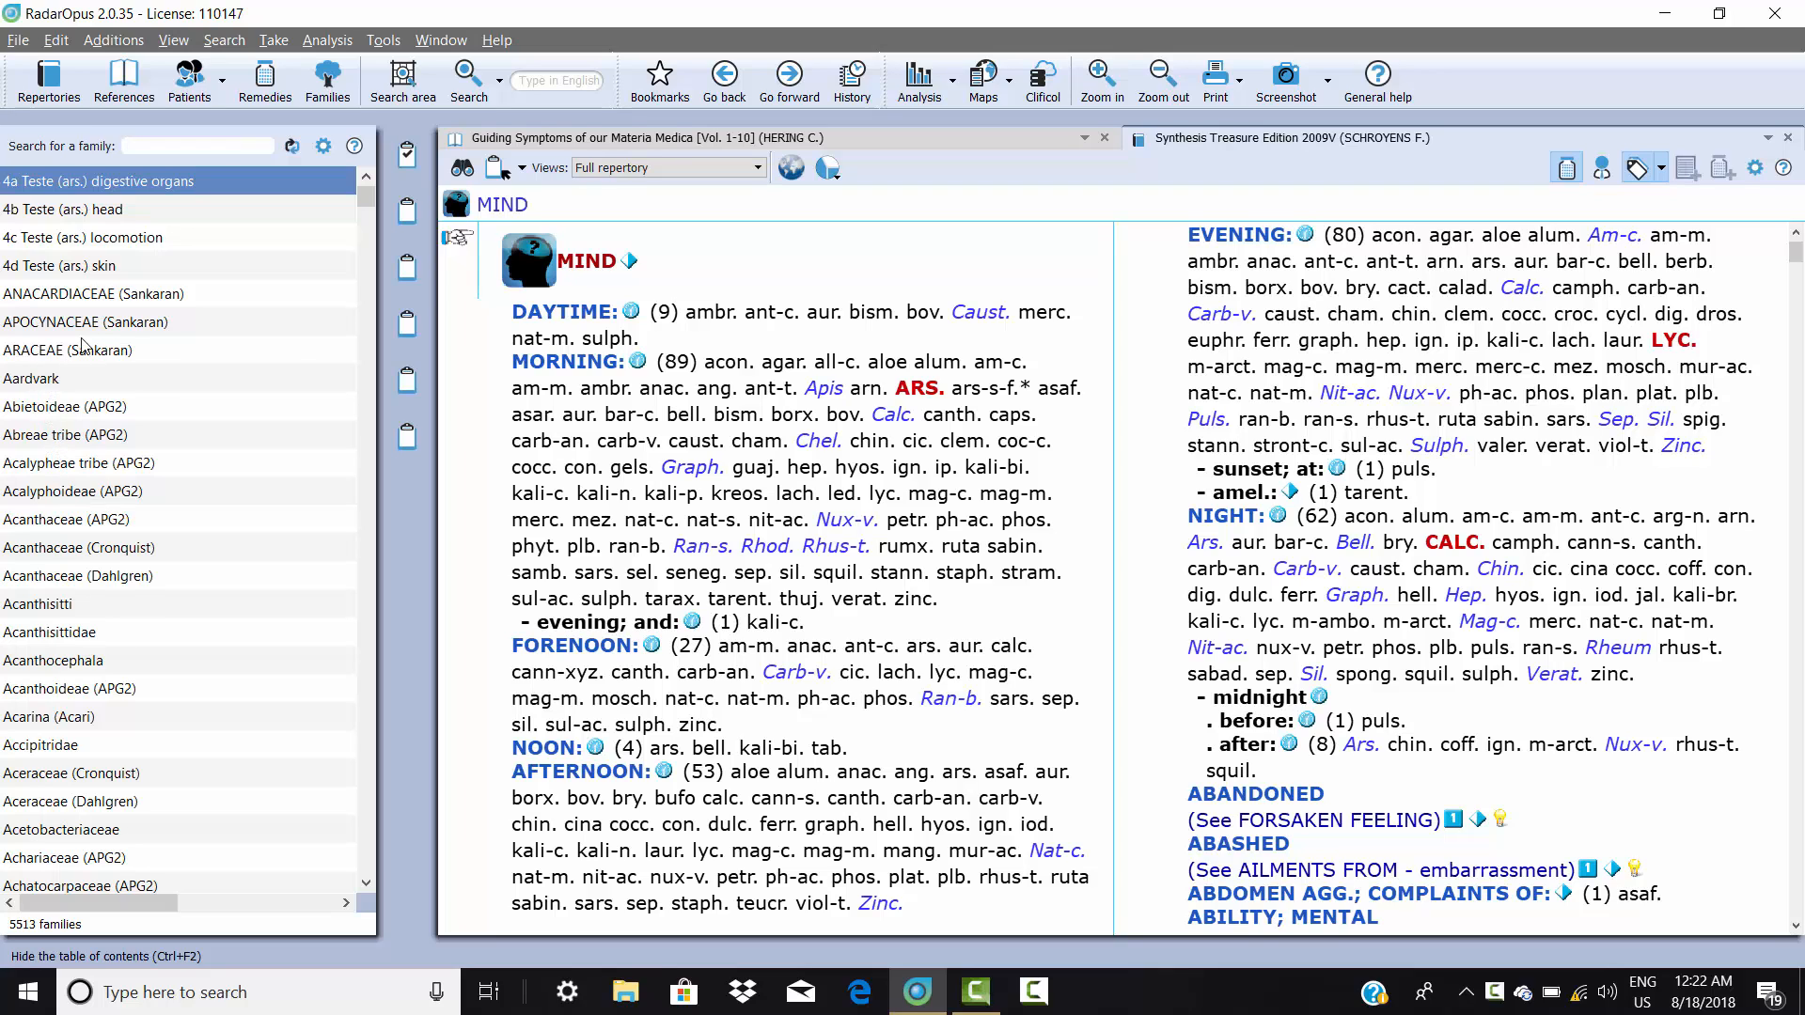
Browse the list of families and filter it by "sola"
scroll(79, 352, "down", 10)
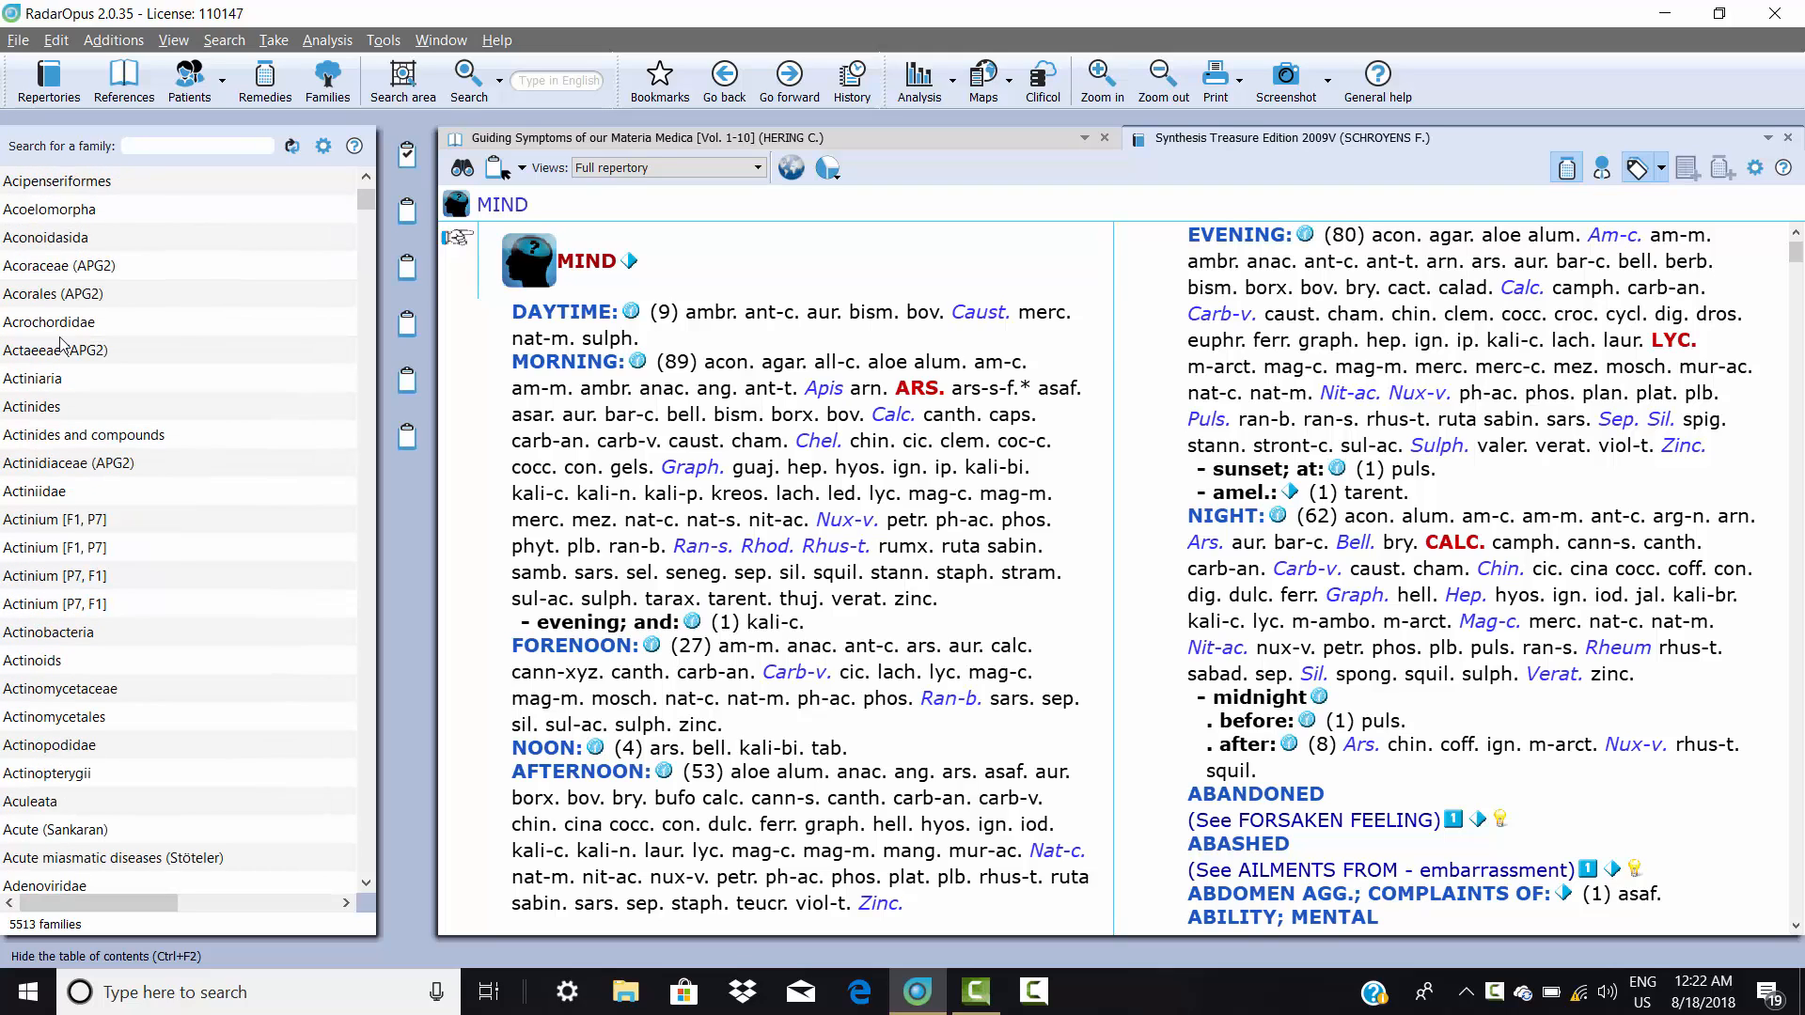
scroll(57, 365, "down", 10)
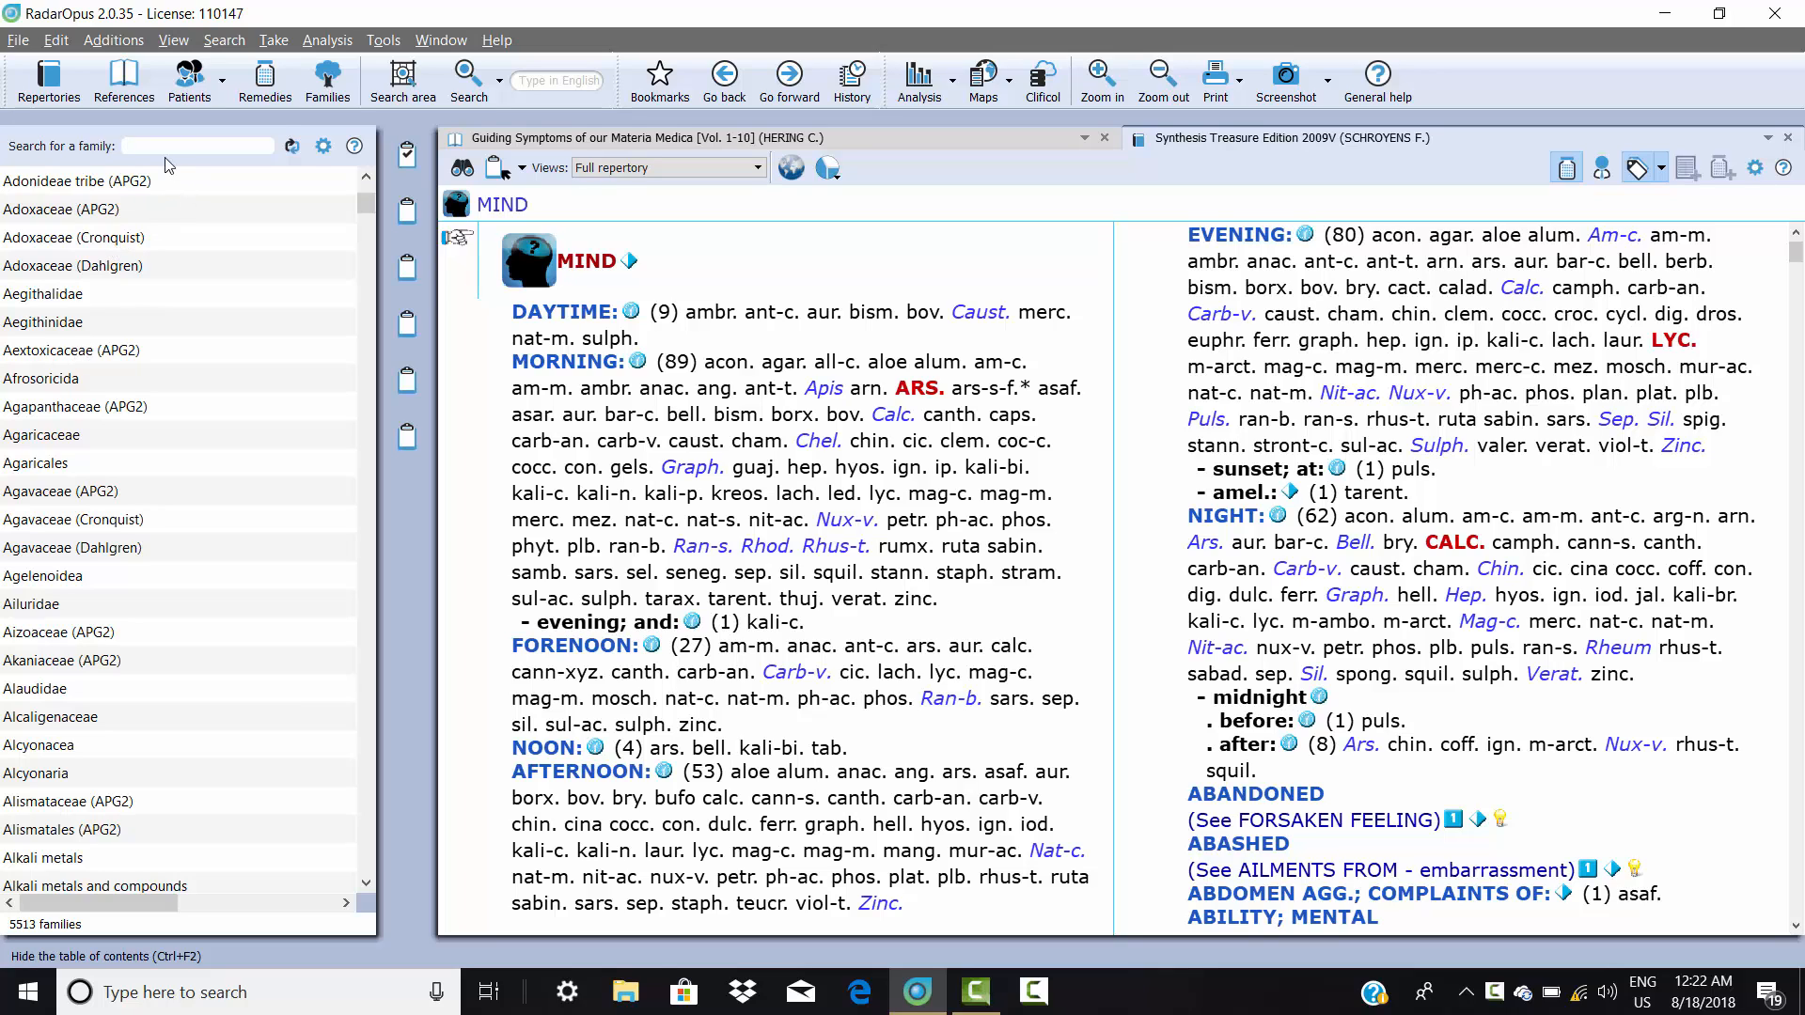
type("sola")
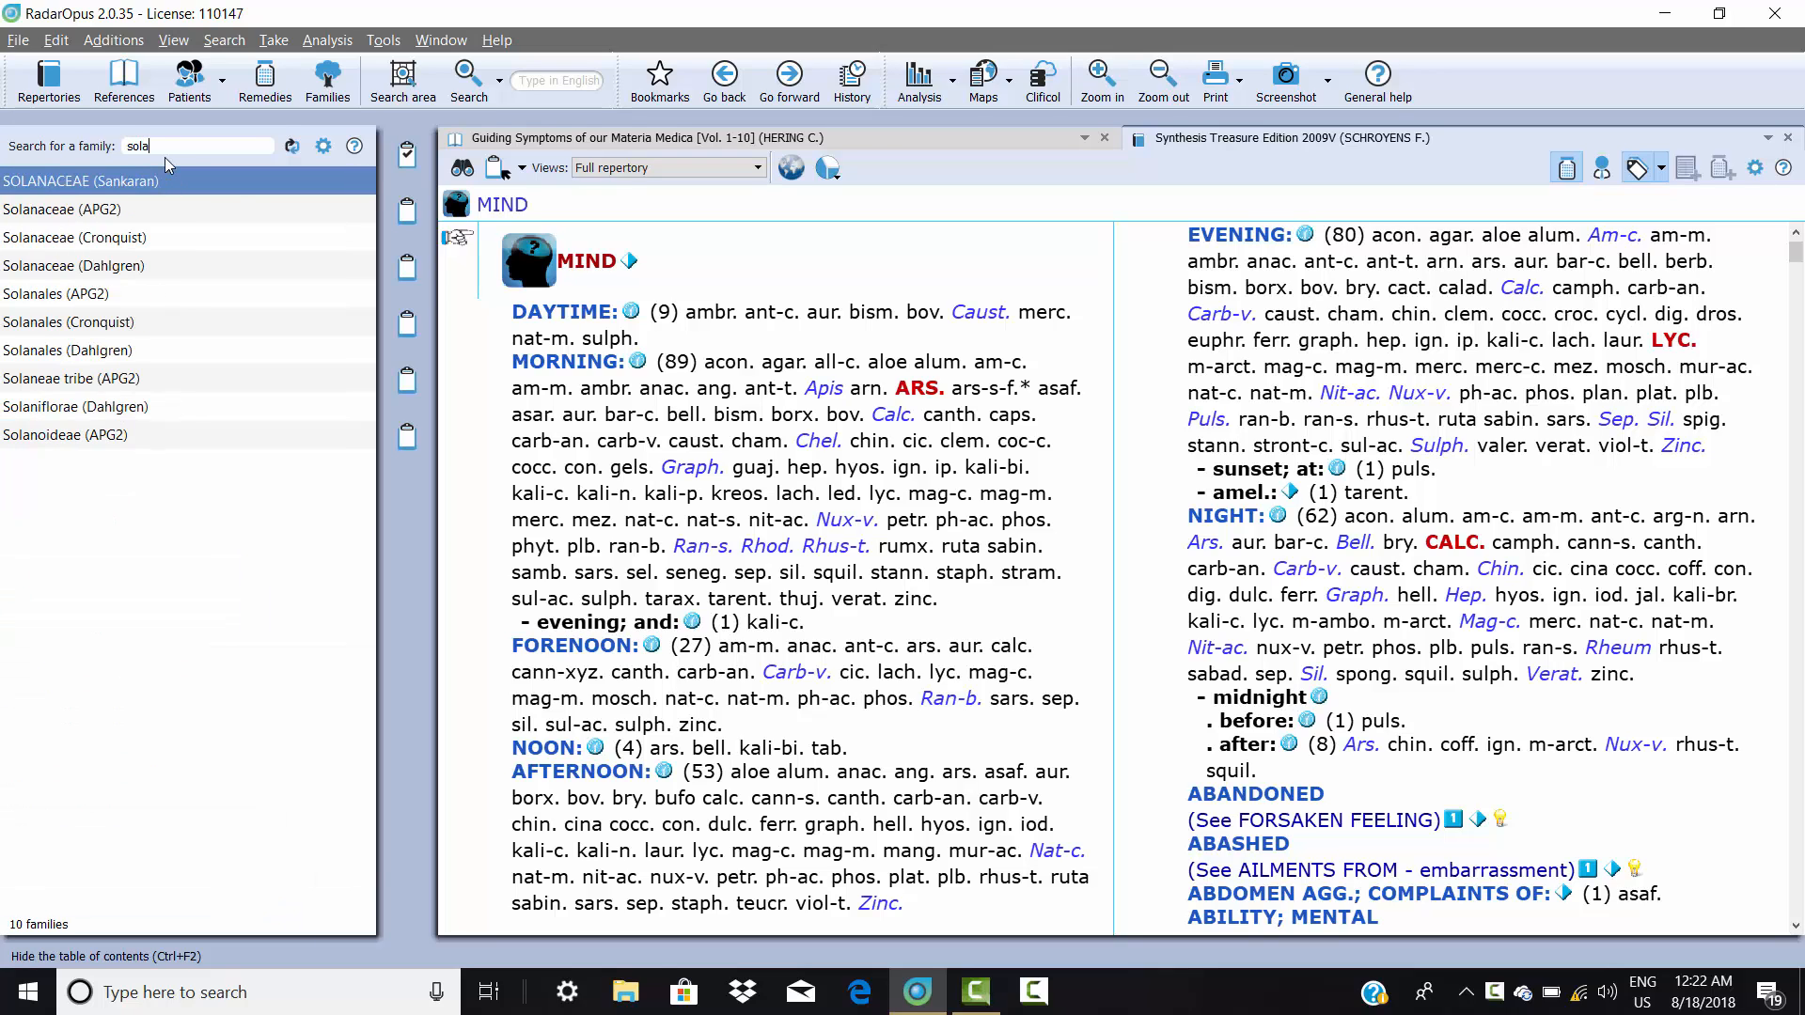
Search for the family SOLANACEAE (Sankaran) as a word in all documents and show the table of contents beside the search
right_click(42, 187)
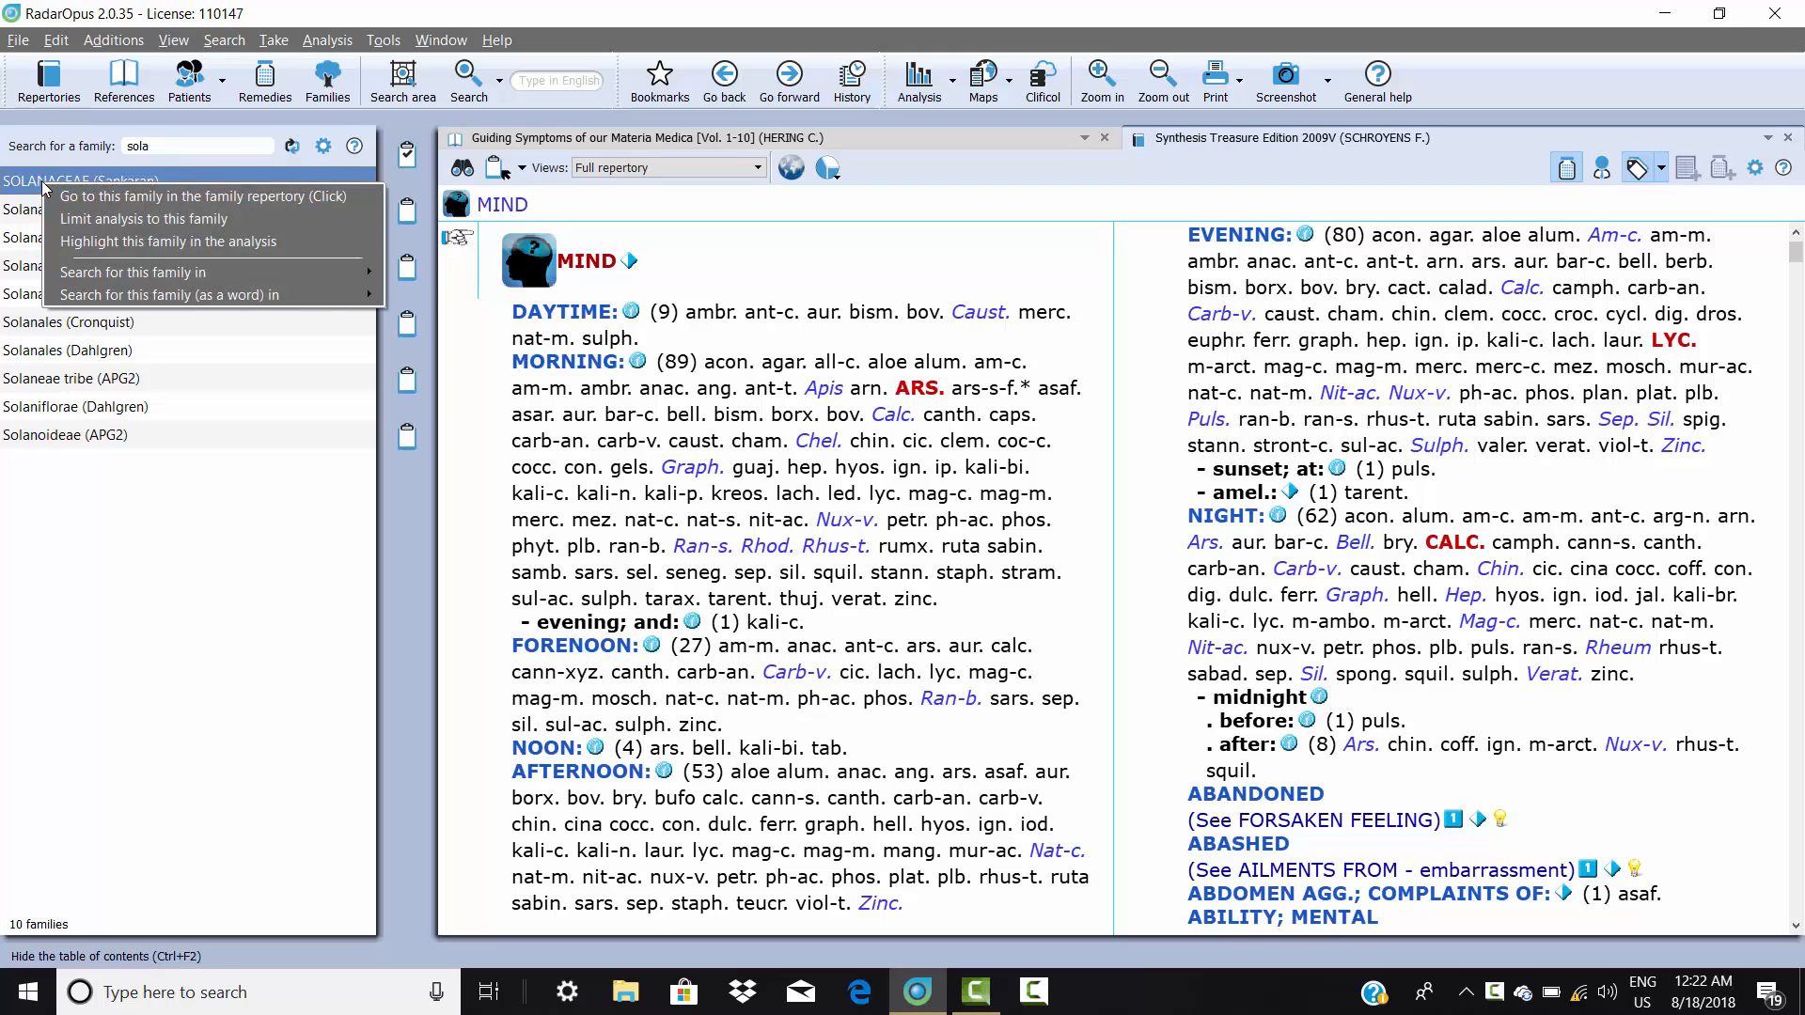
mouse_move(104, 301)
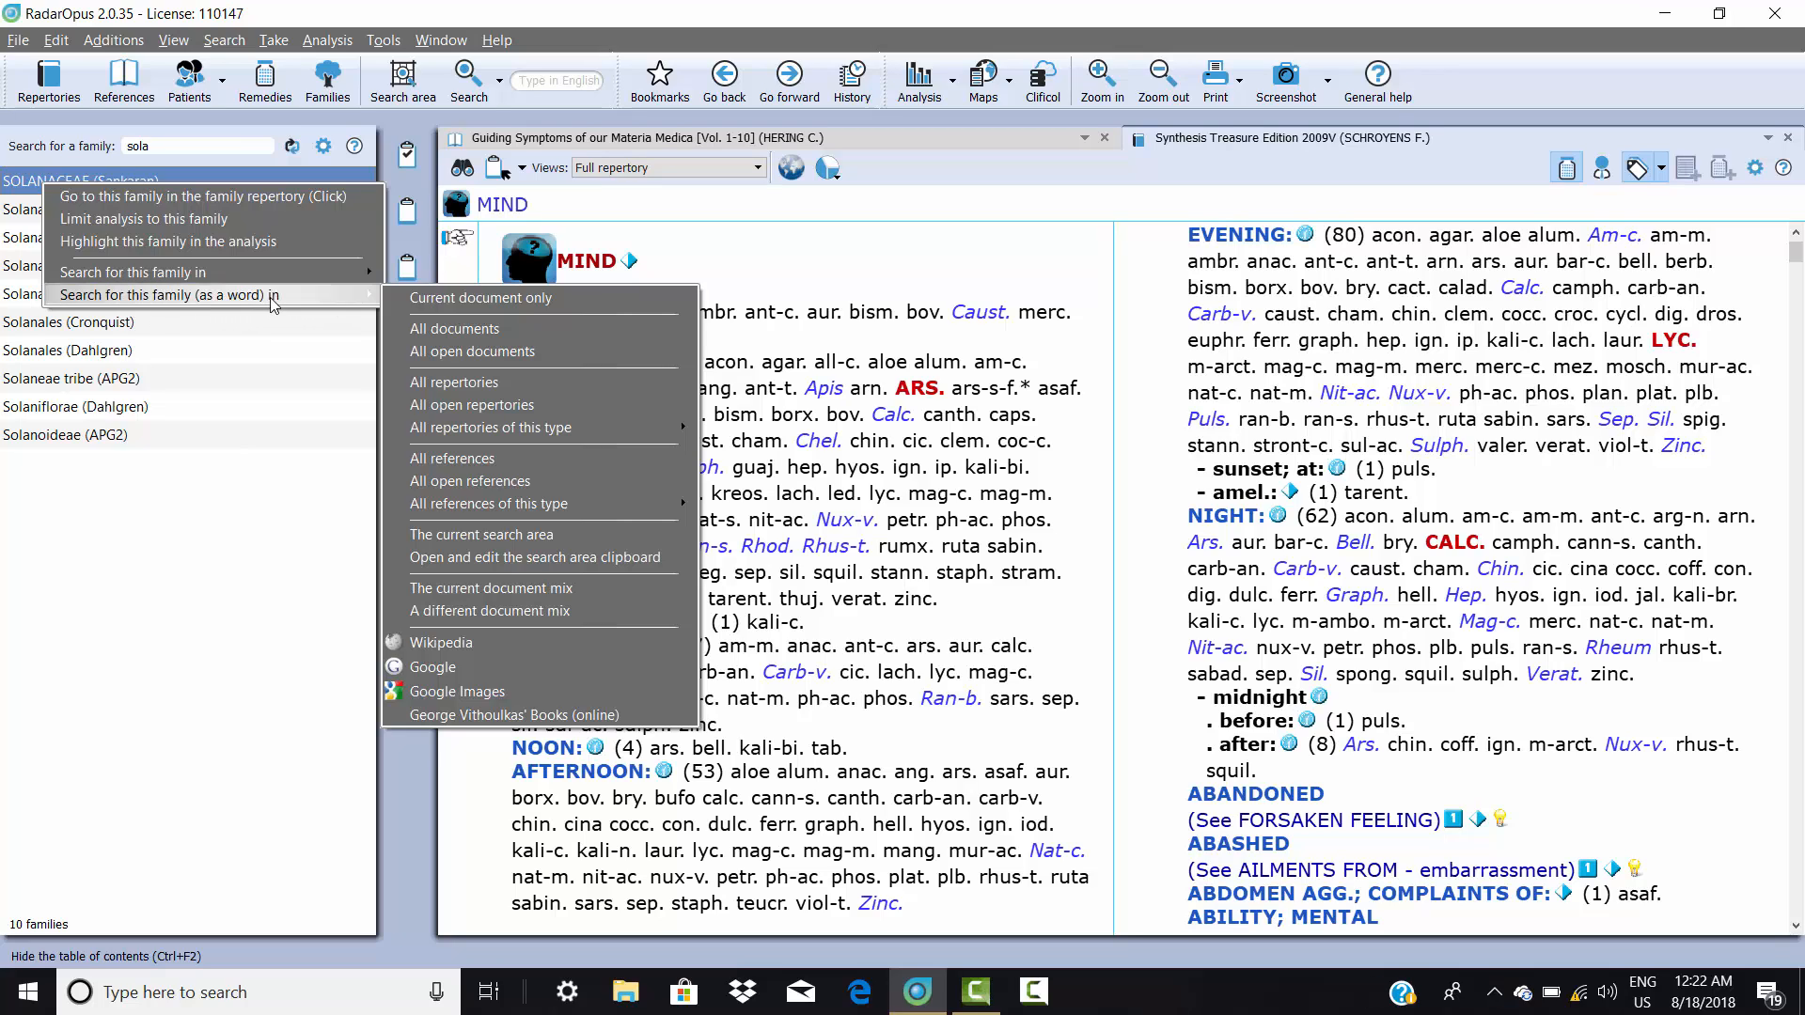
left_click(471, 333)
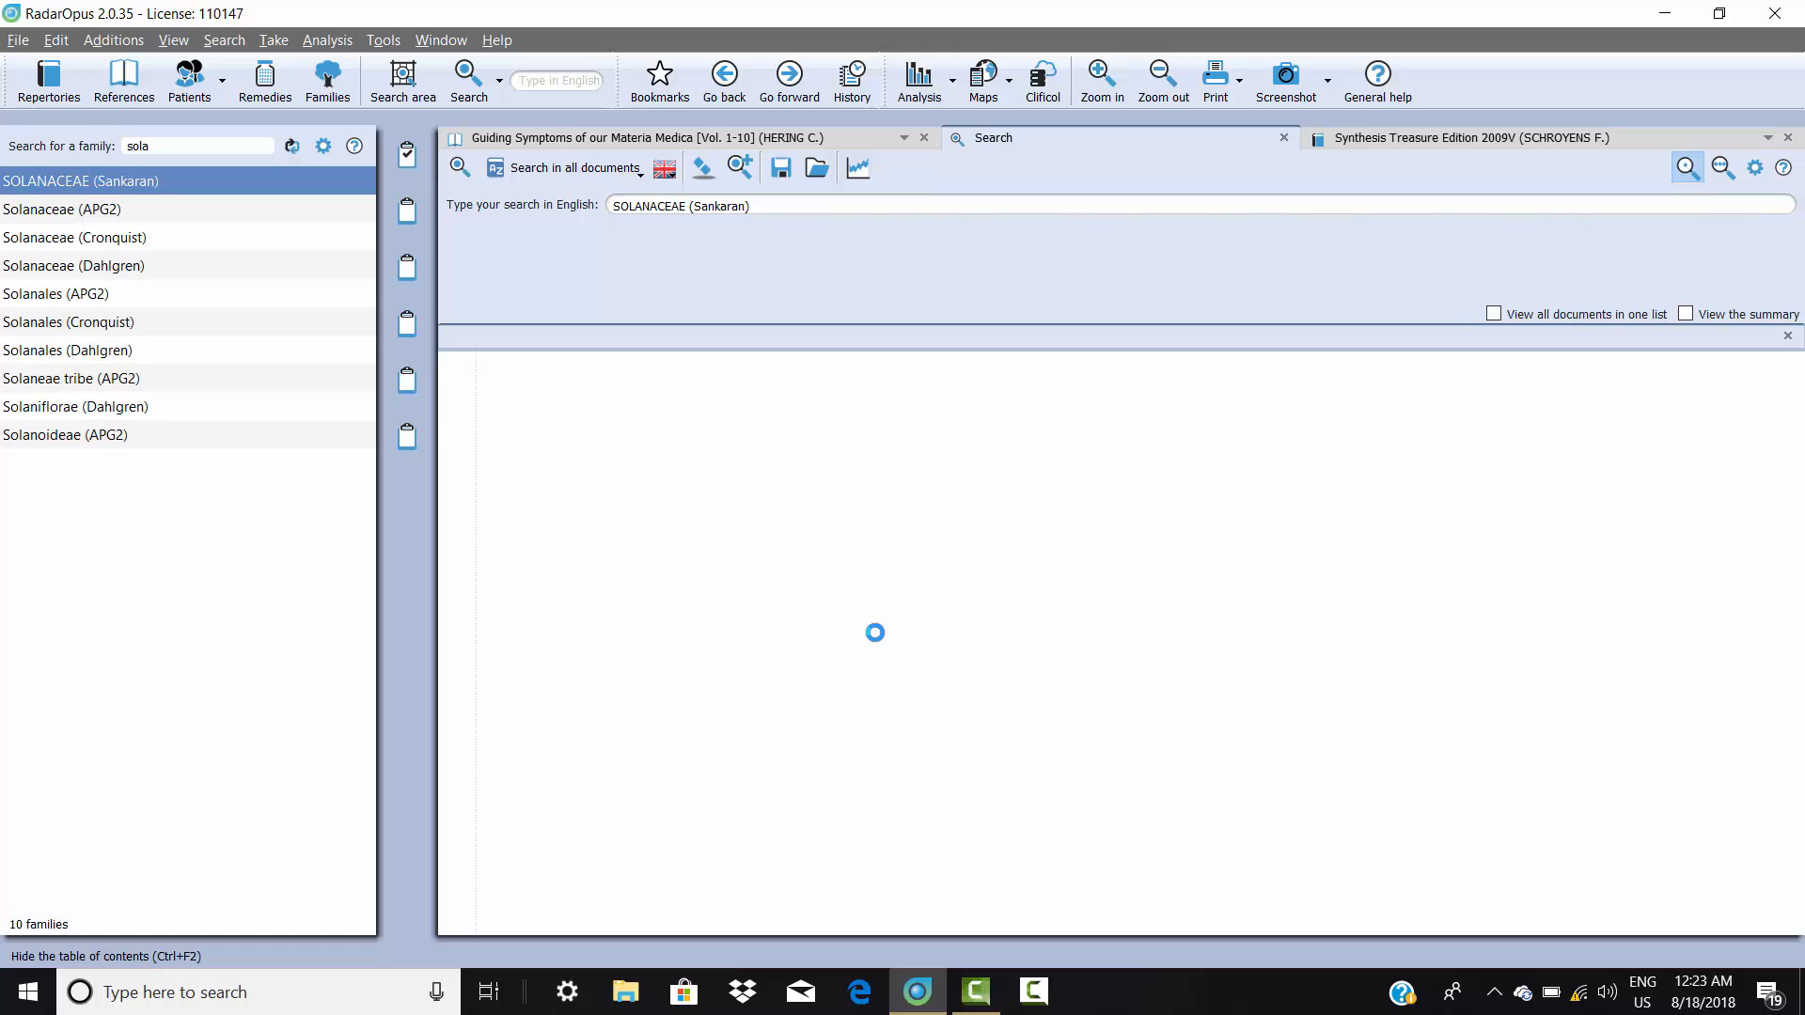
key("ctrl+F2")
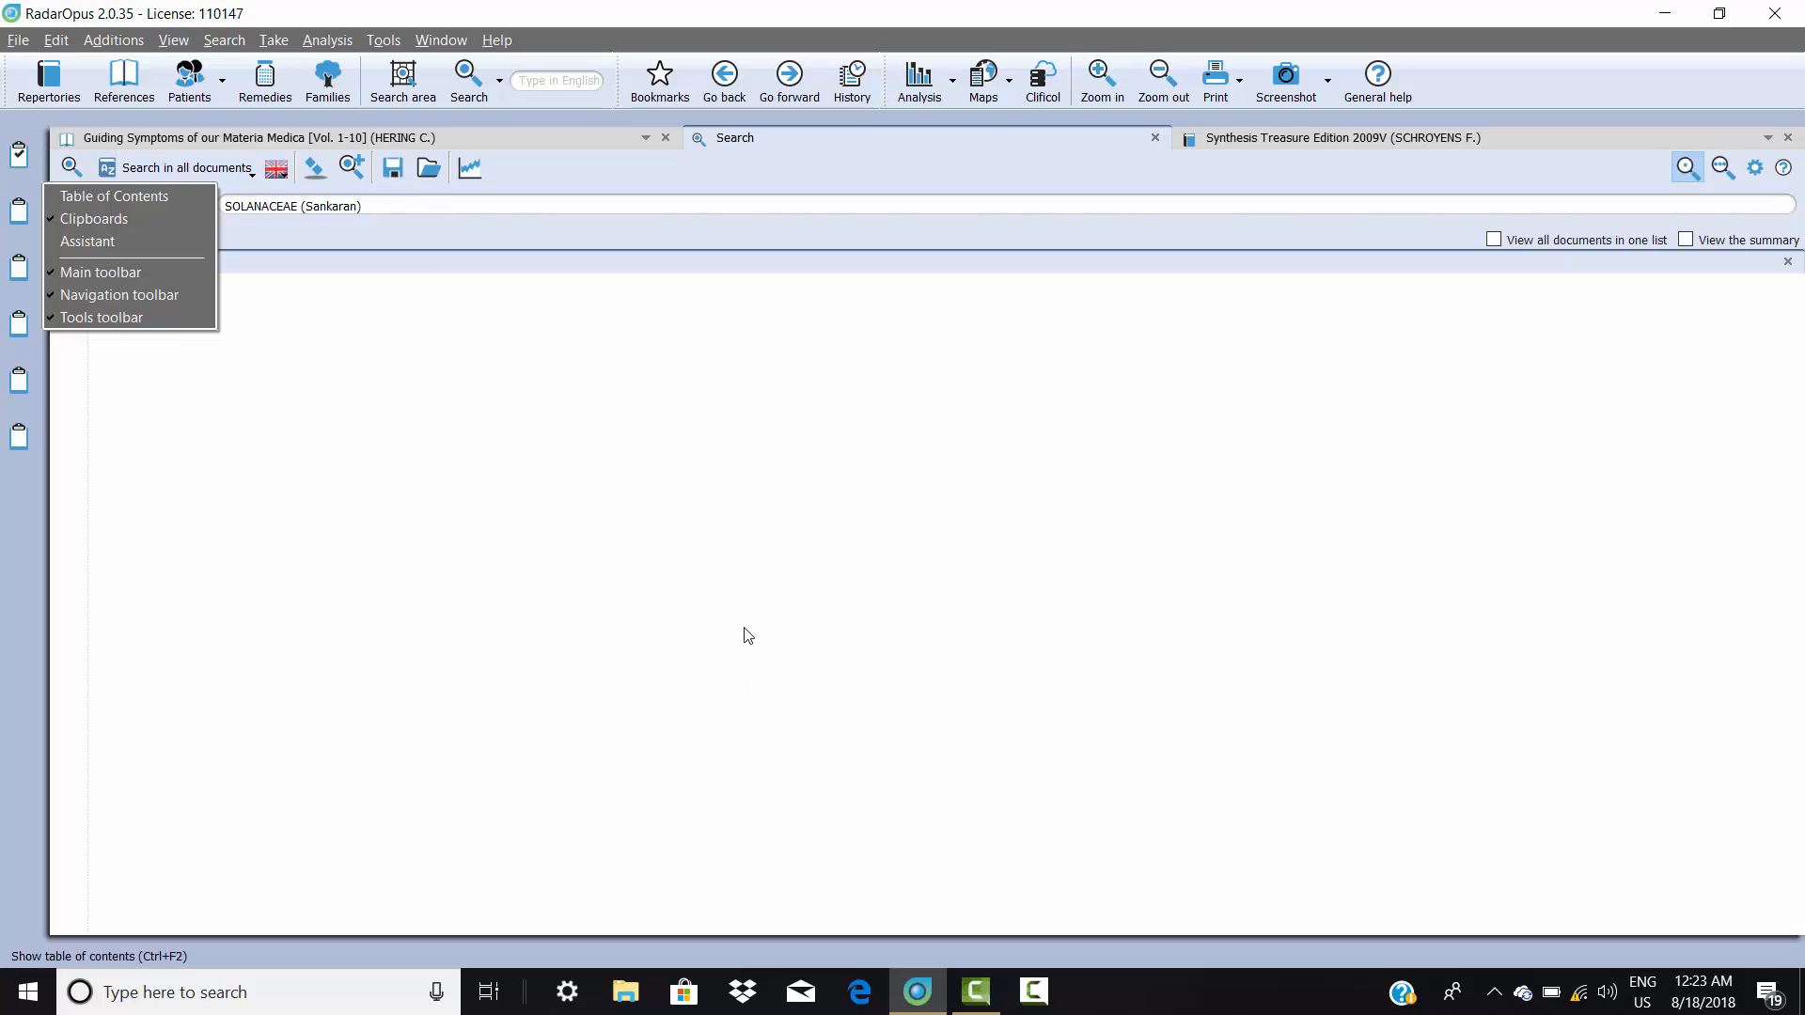
left_click(250, 173)
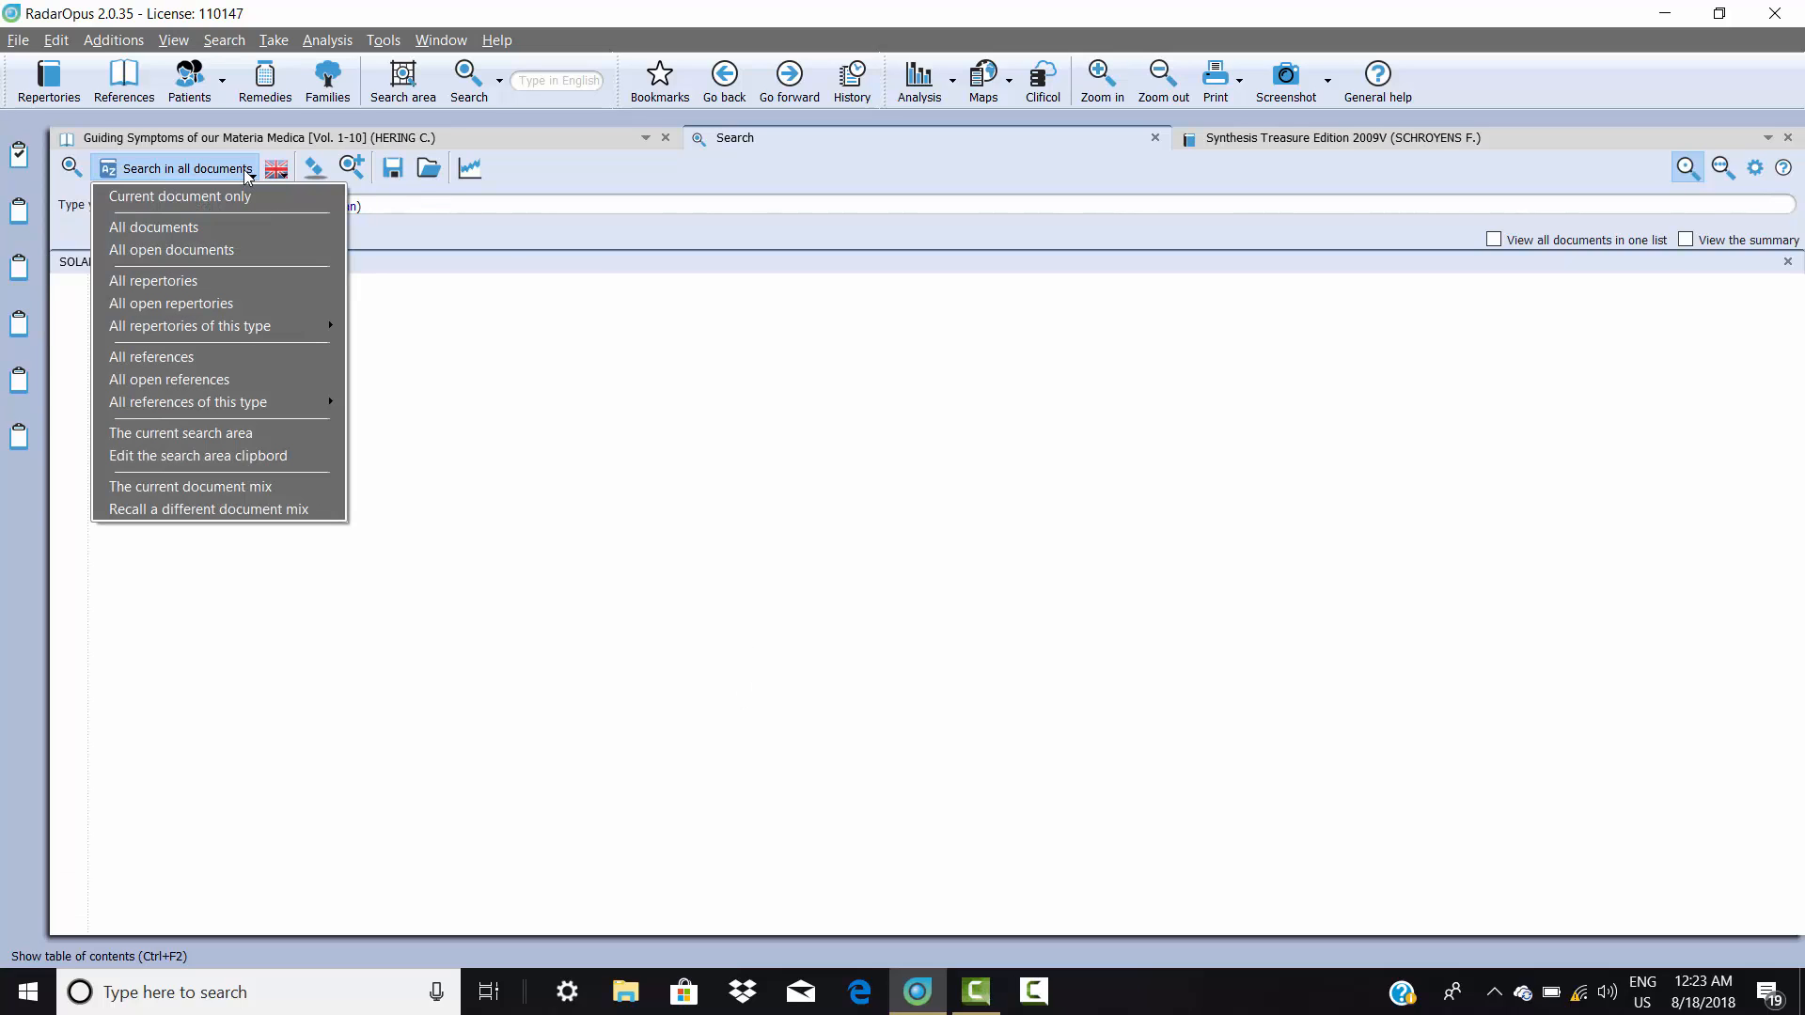
left_click(184, 232)
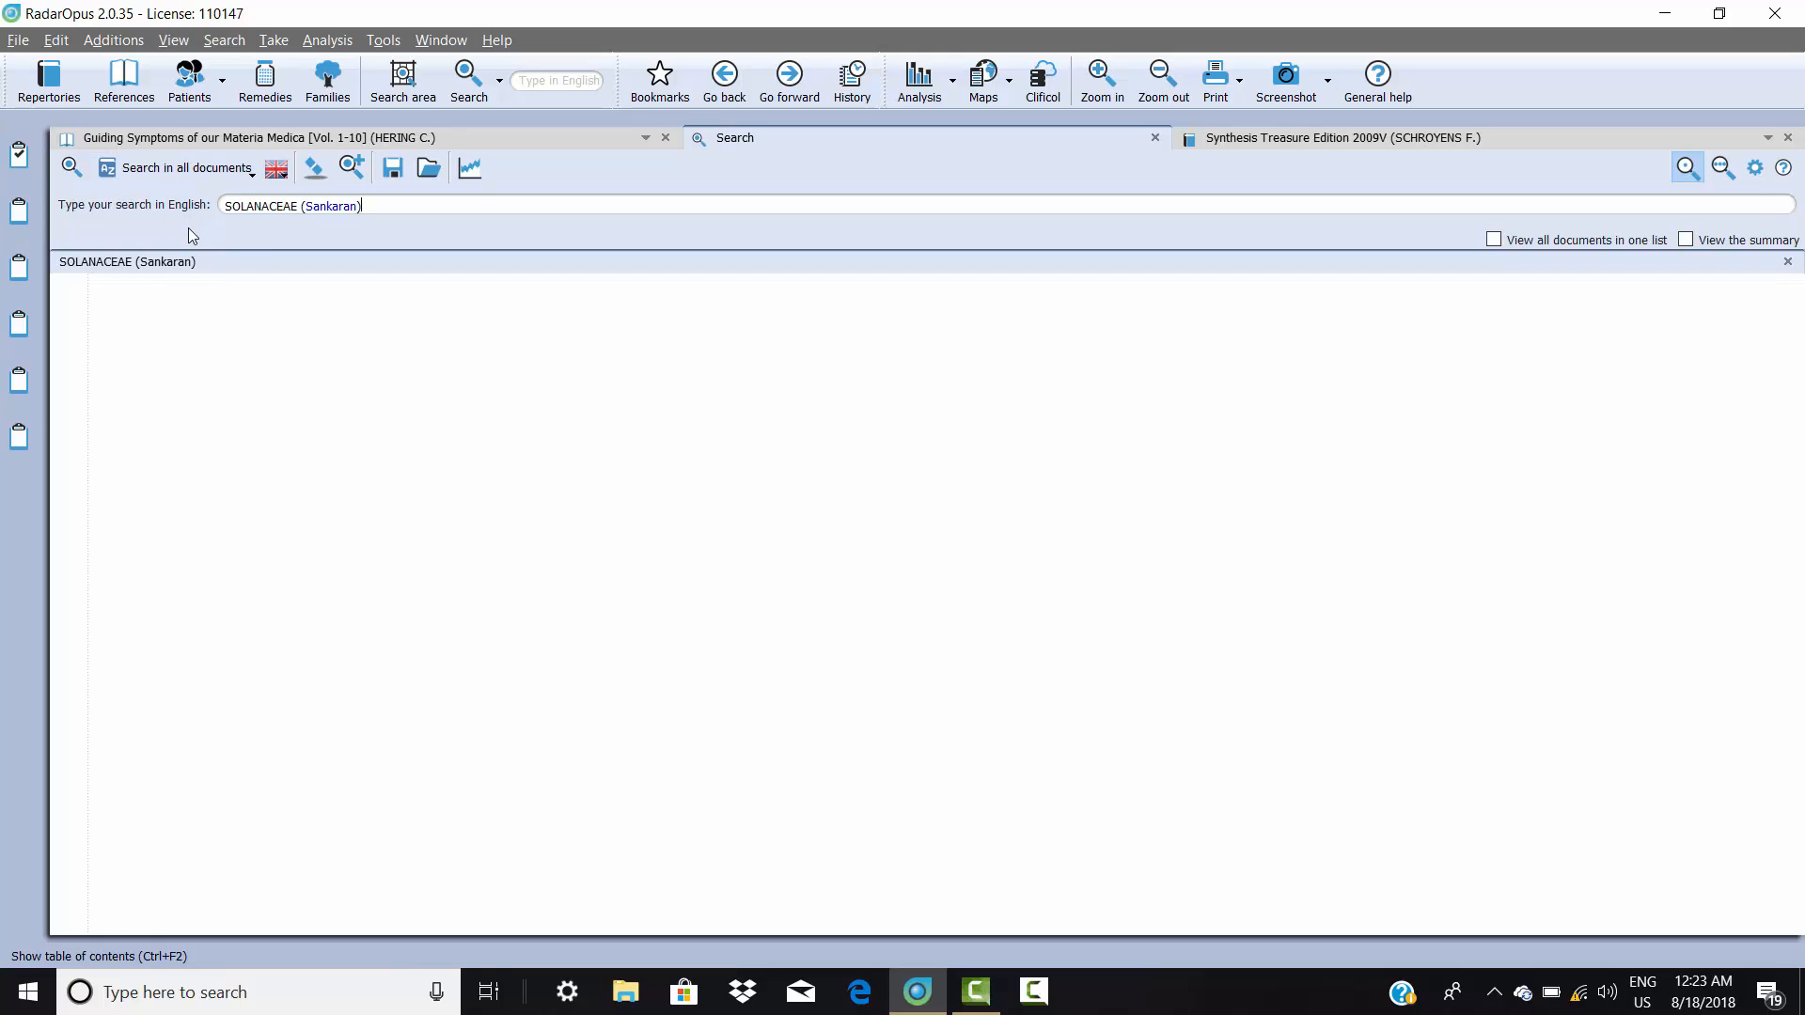
left_click(114, 959)
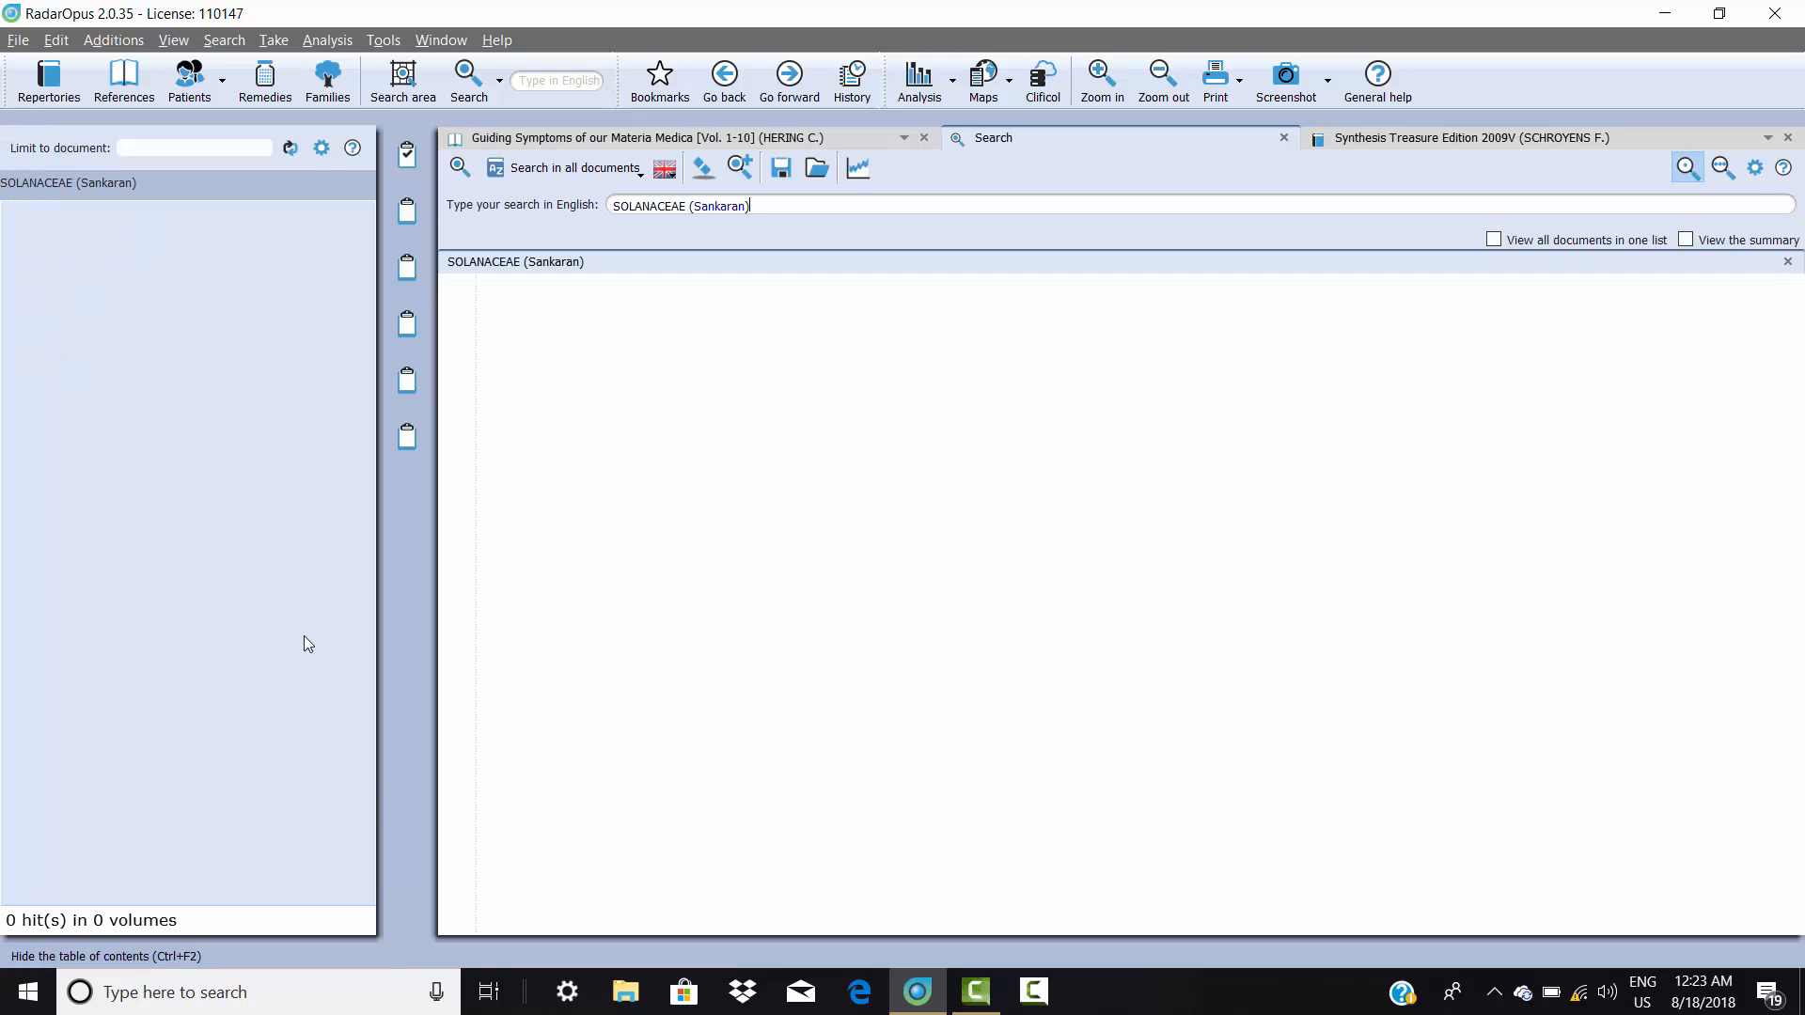
Search for the family Solanaceae (APG2) as a word in all documents, review the hits and close the search
left_click(327, 80)
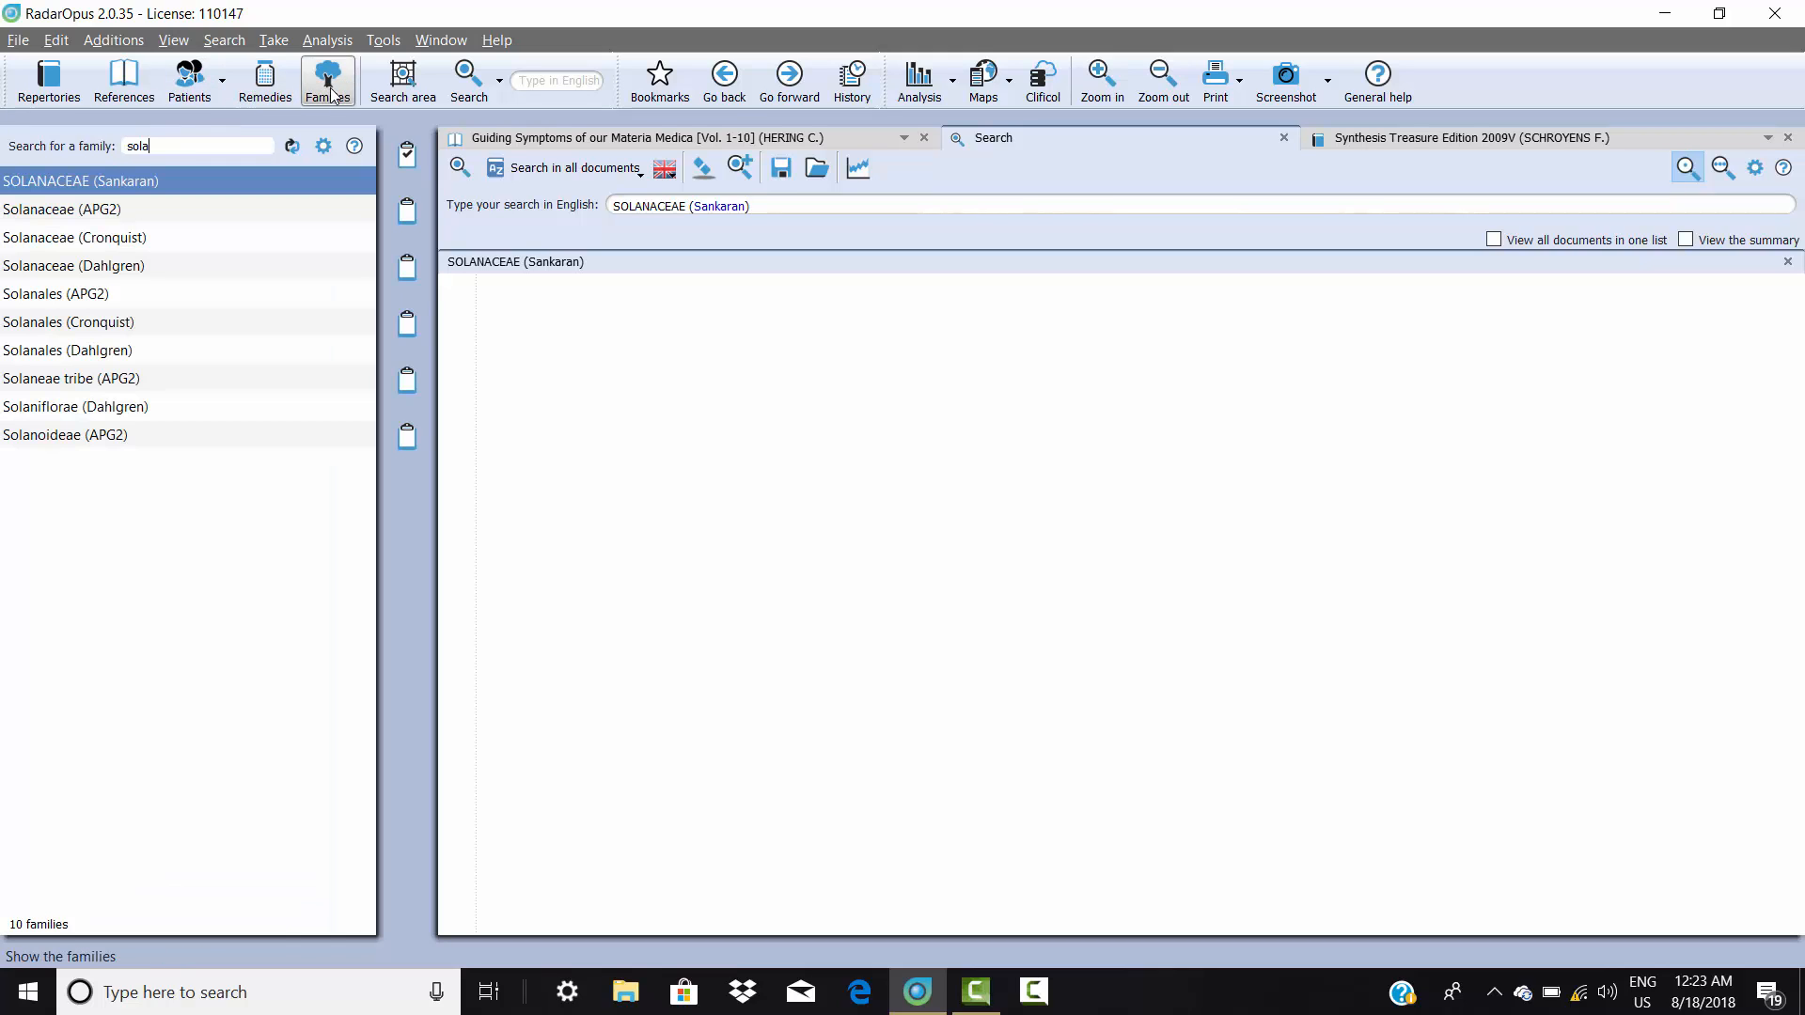
right_click(43, 207)
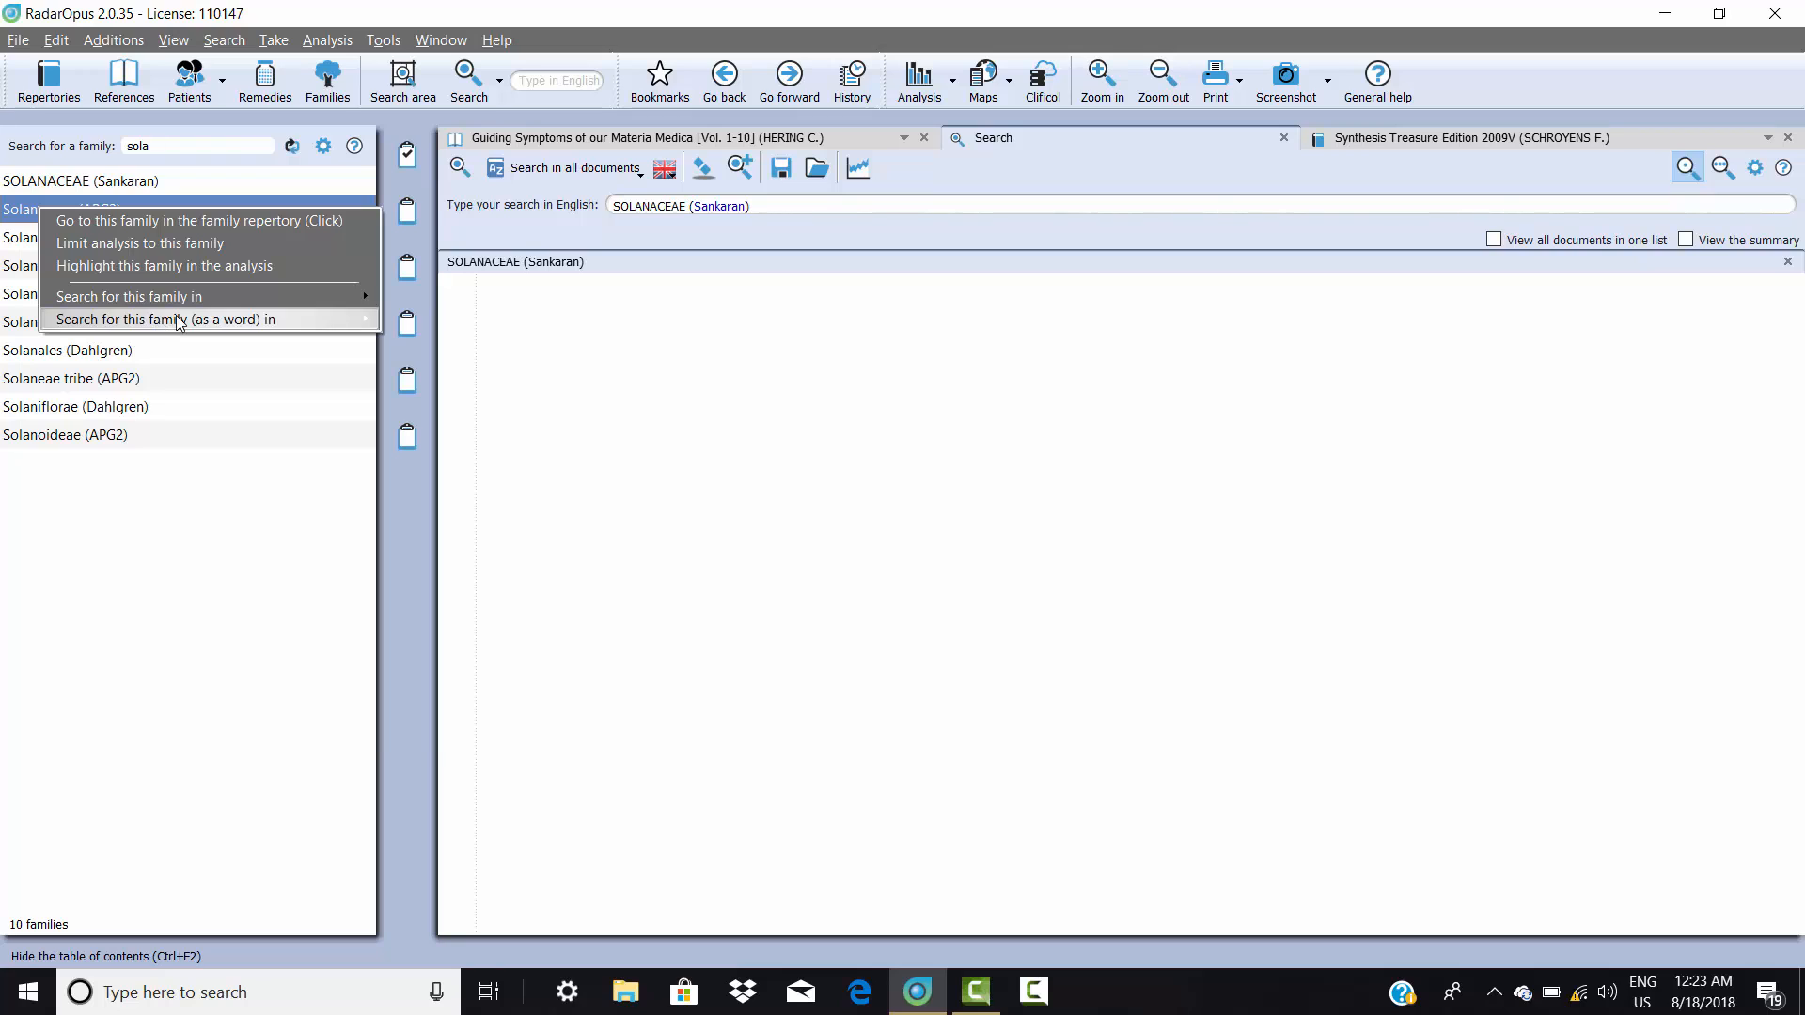
mouse_move(178, 320)
left_click(453, 356)
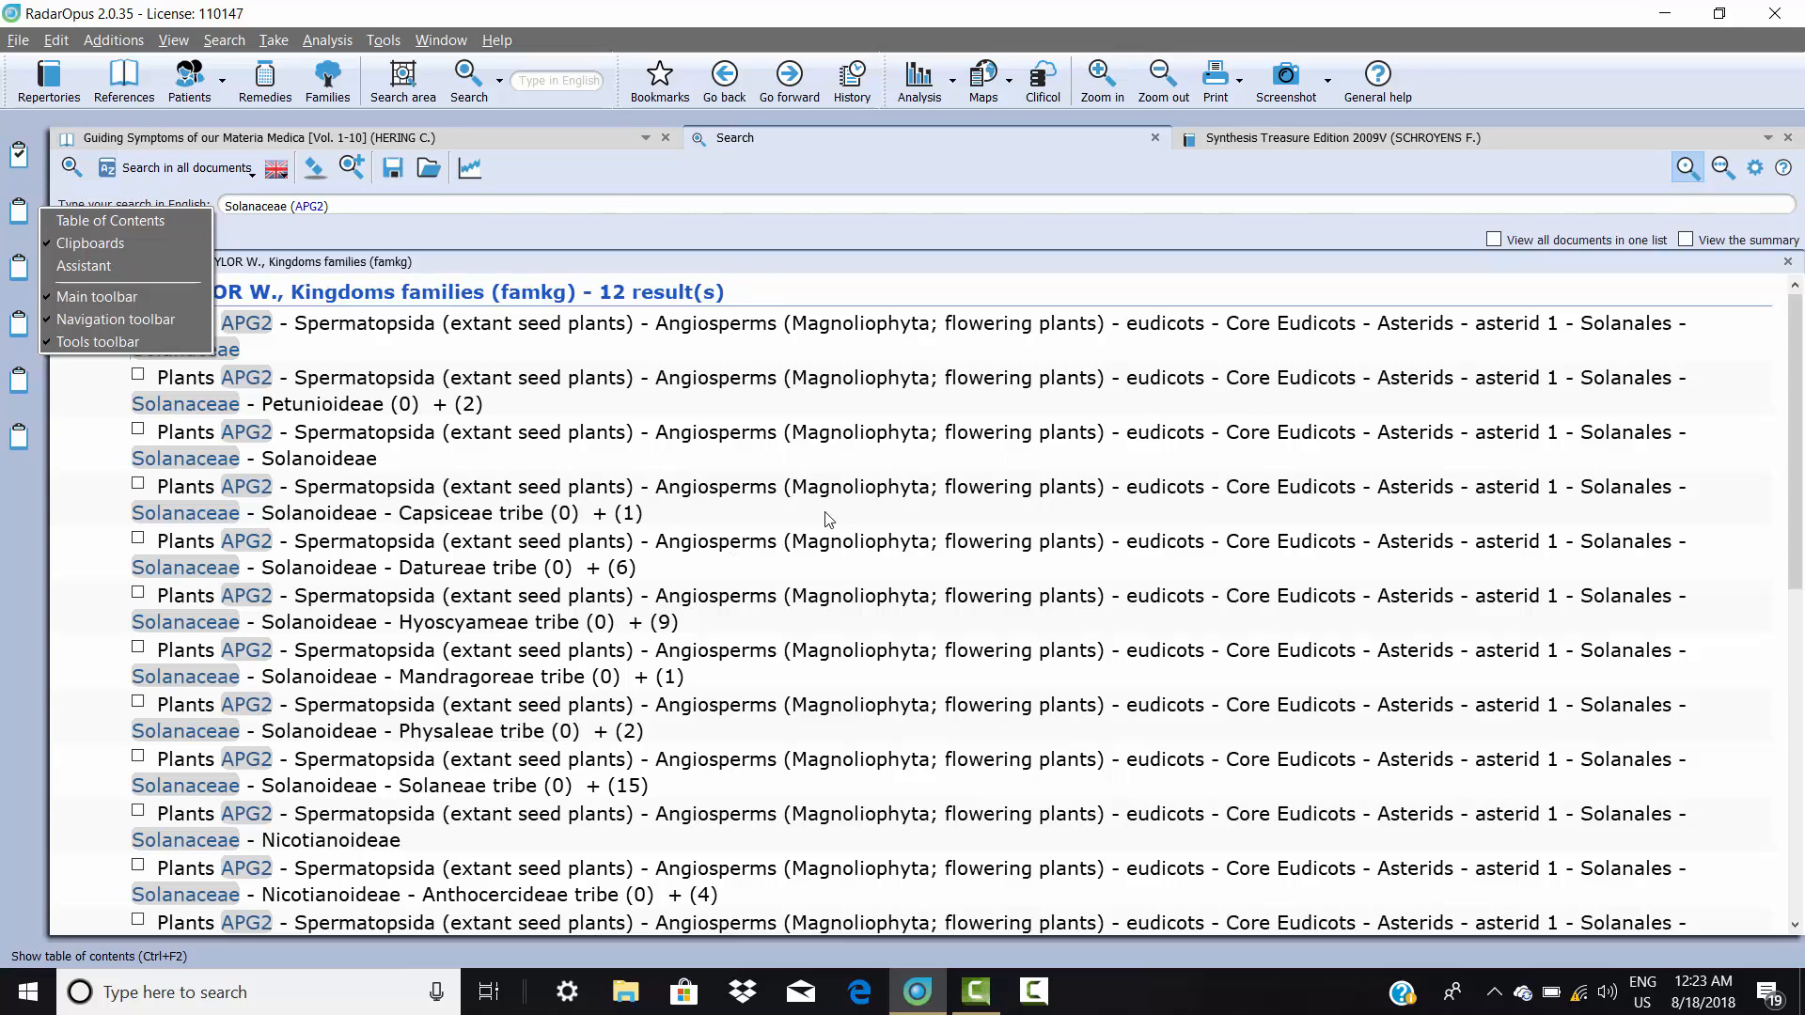
left_click(476, 233)
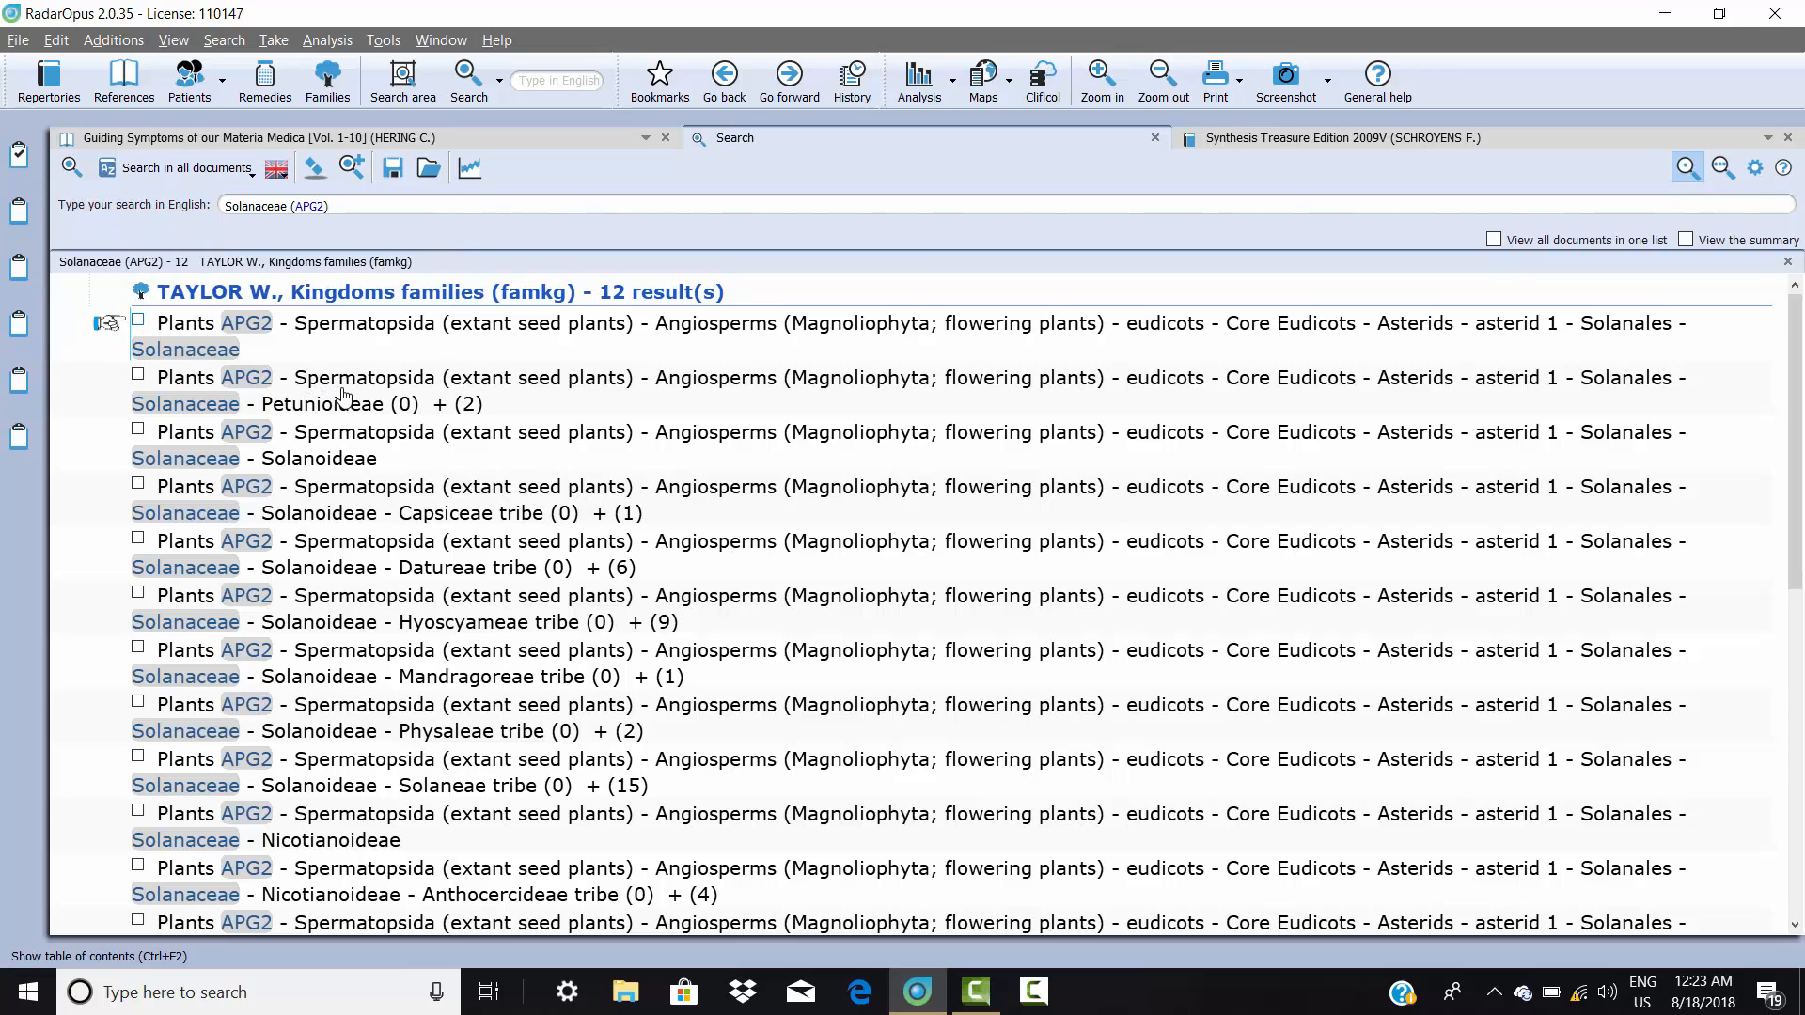
scroll(419, 364, "down", 12)
scroll(419, 364, "up", 5)
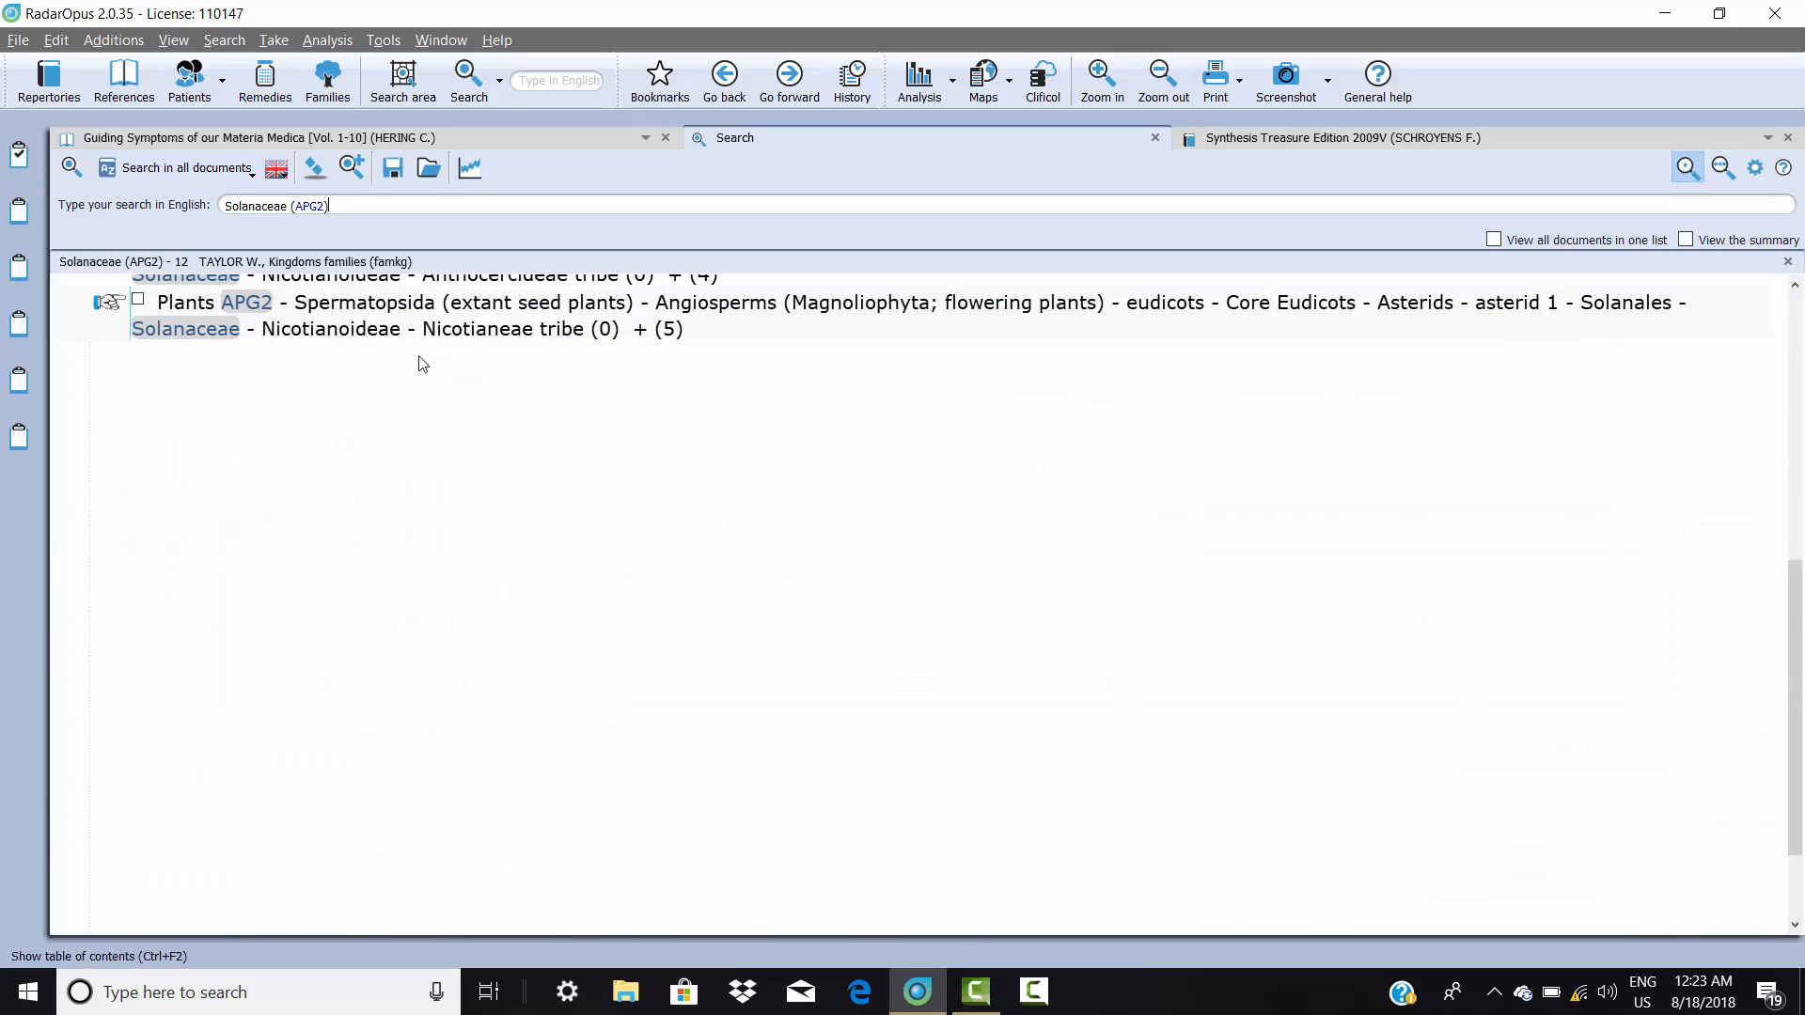
scroll(349, 367, "up", 1)
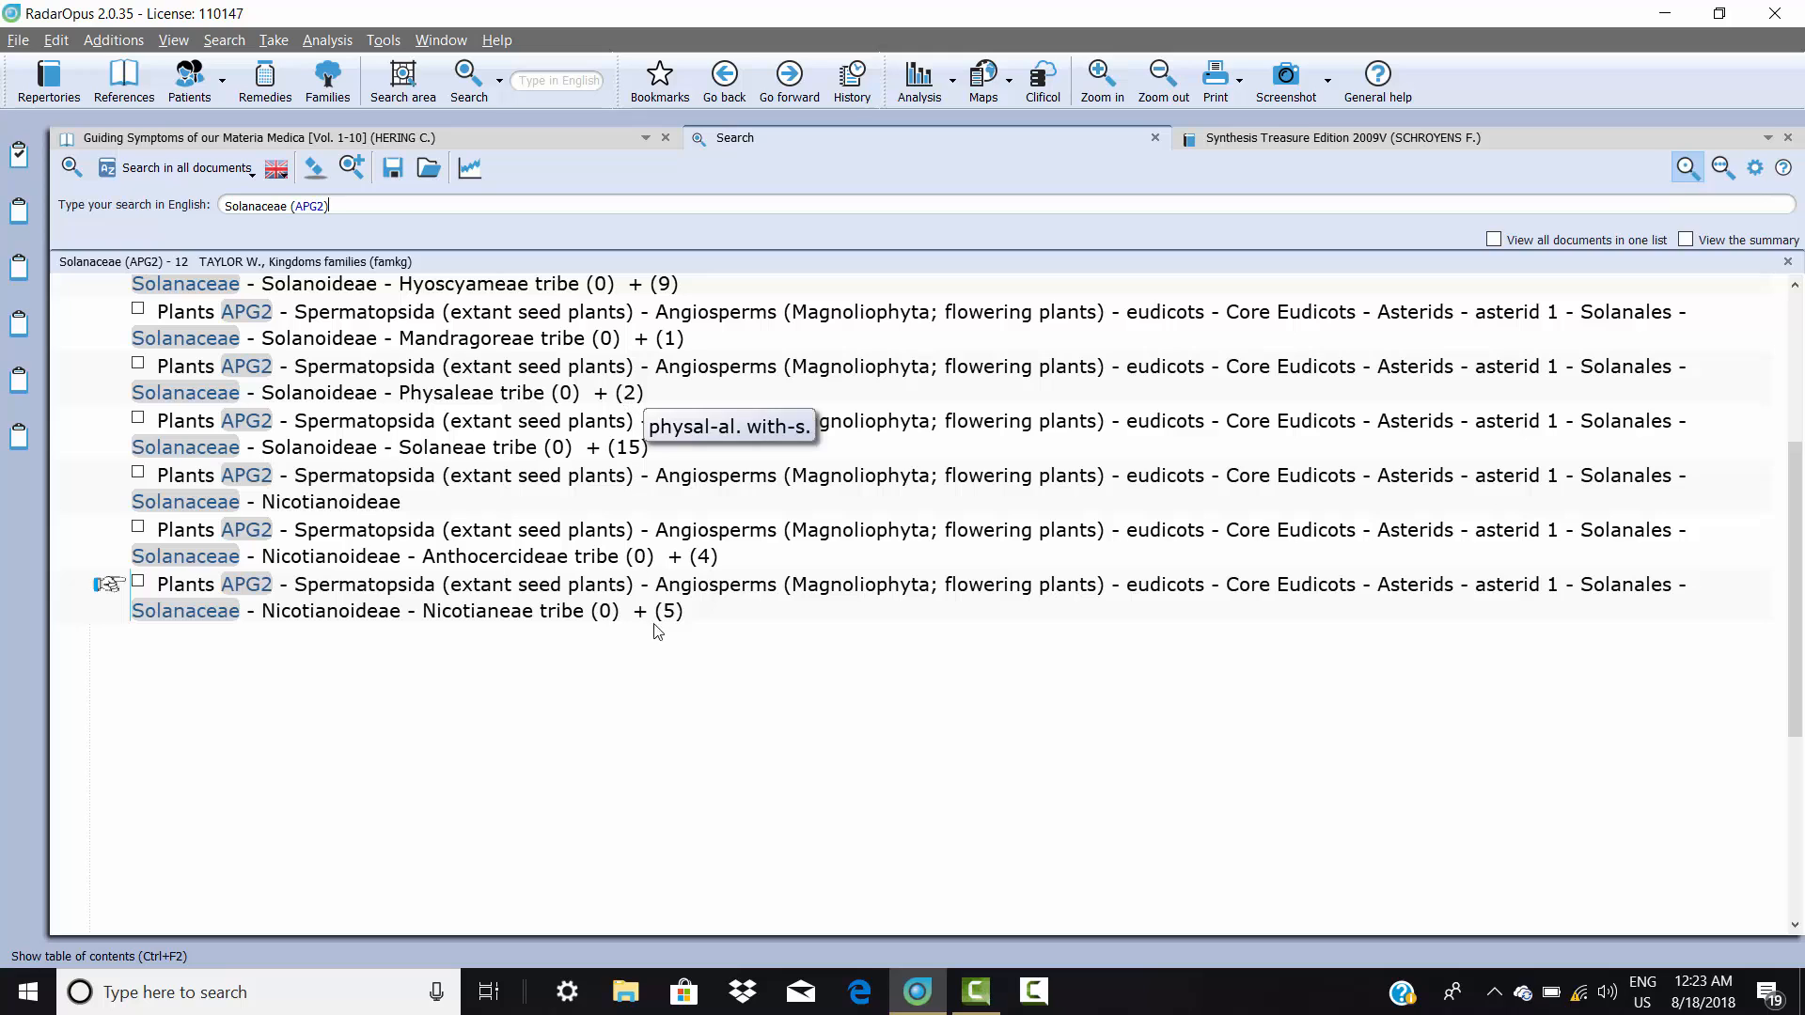
left_click(98, 956)
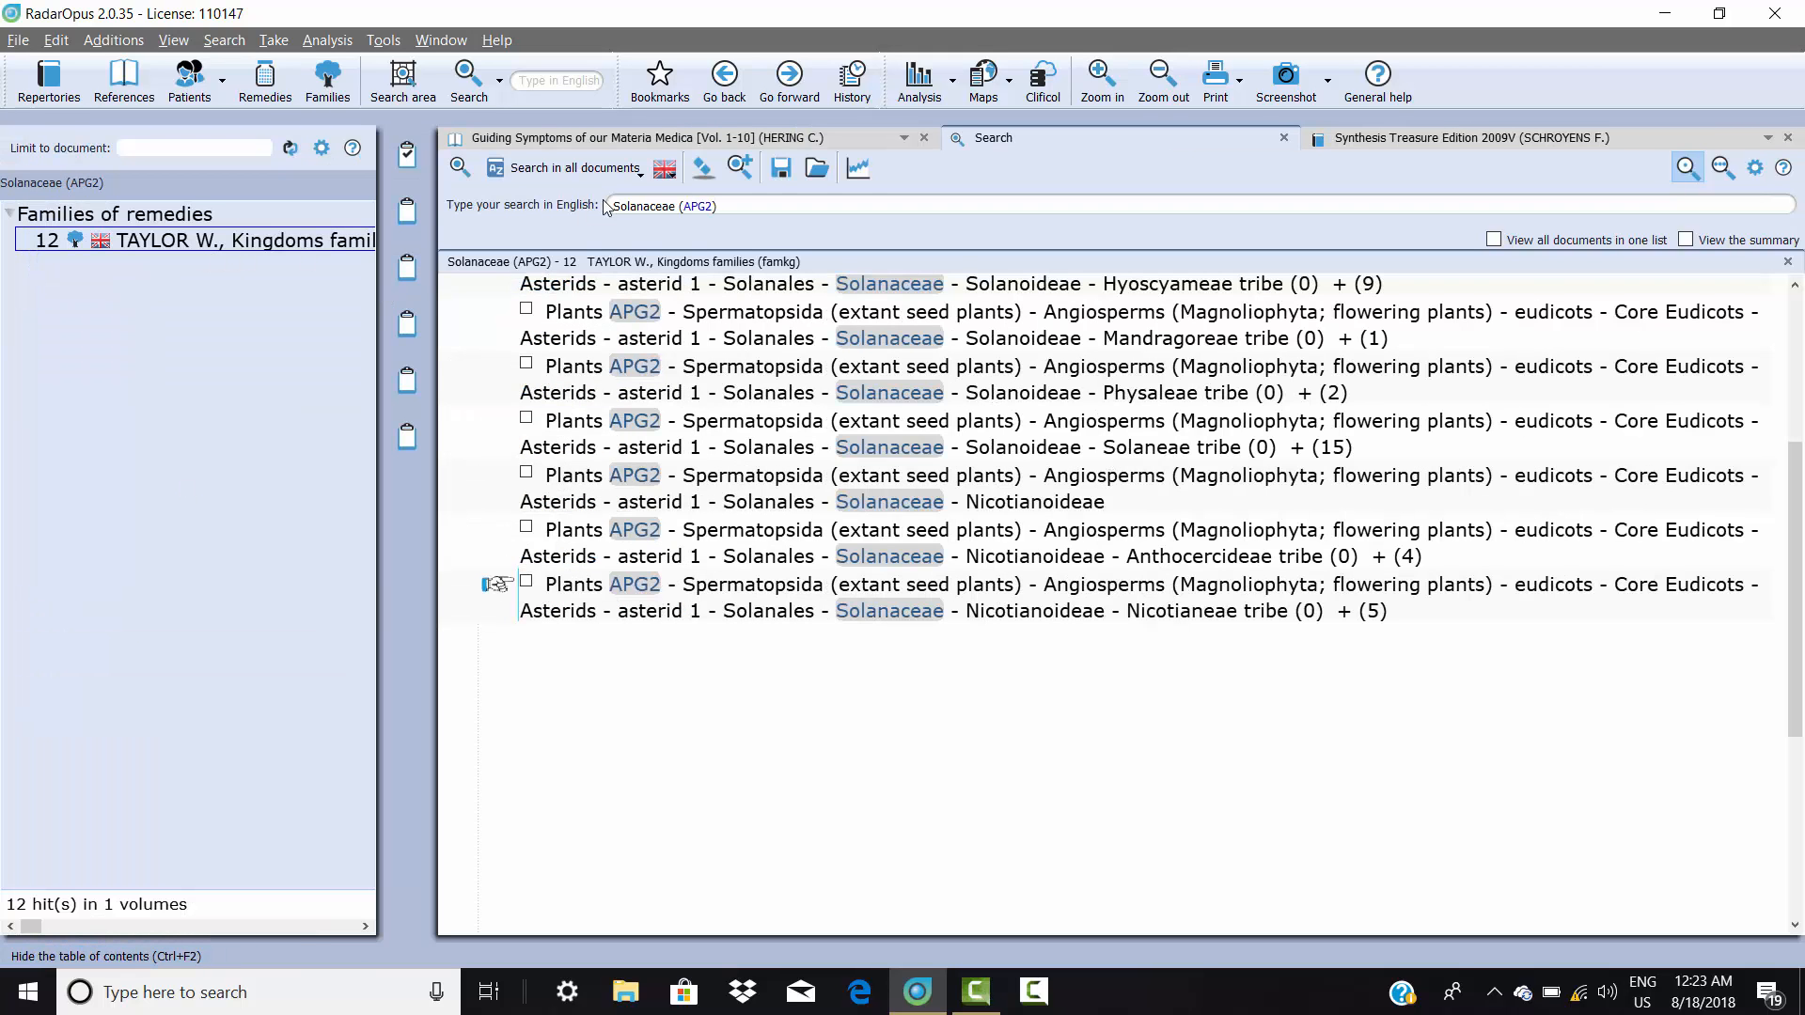
left_click(1283, 139)
Search for the family Solanaceae (Cronquist) as a word in all documents and clear the search after viewing its remedies
left_click(325, 83)
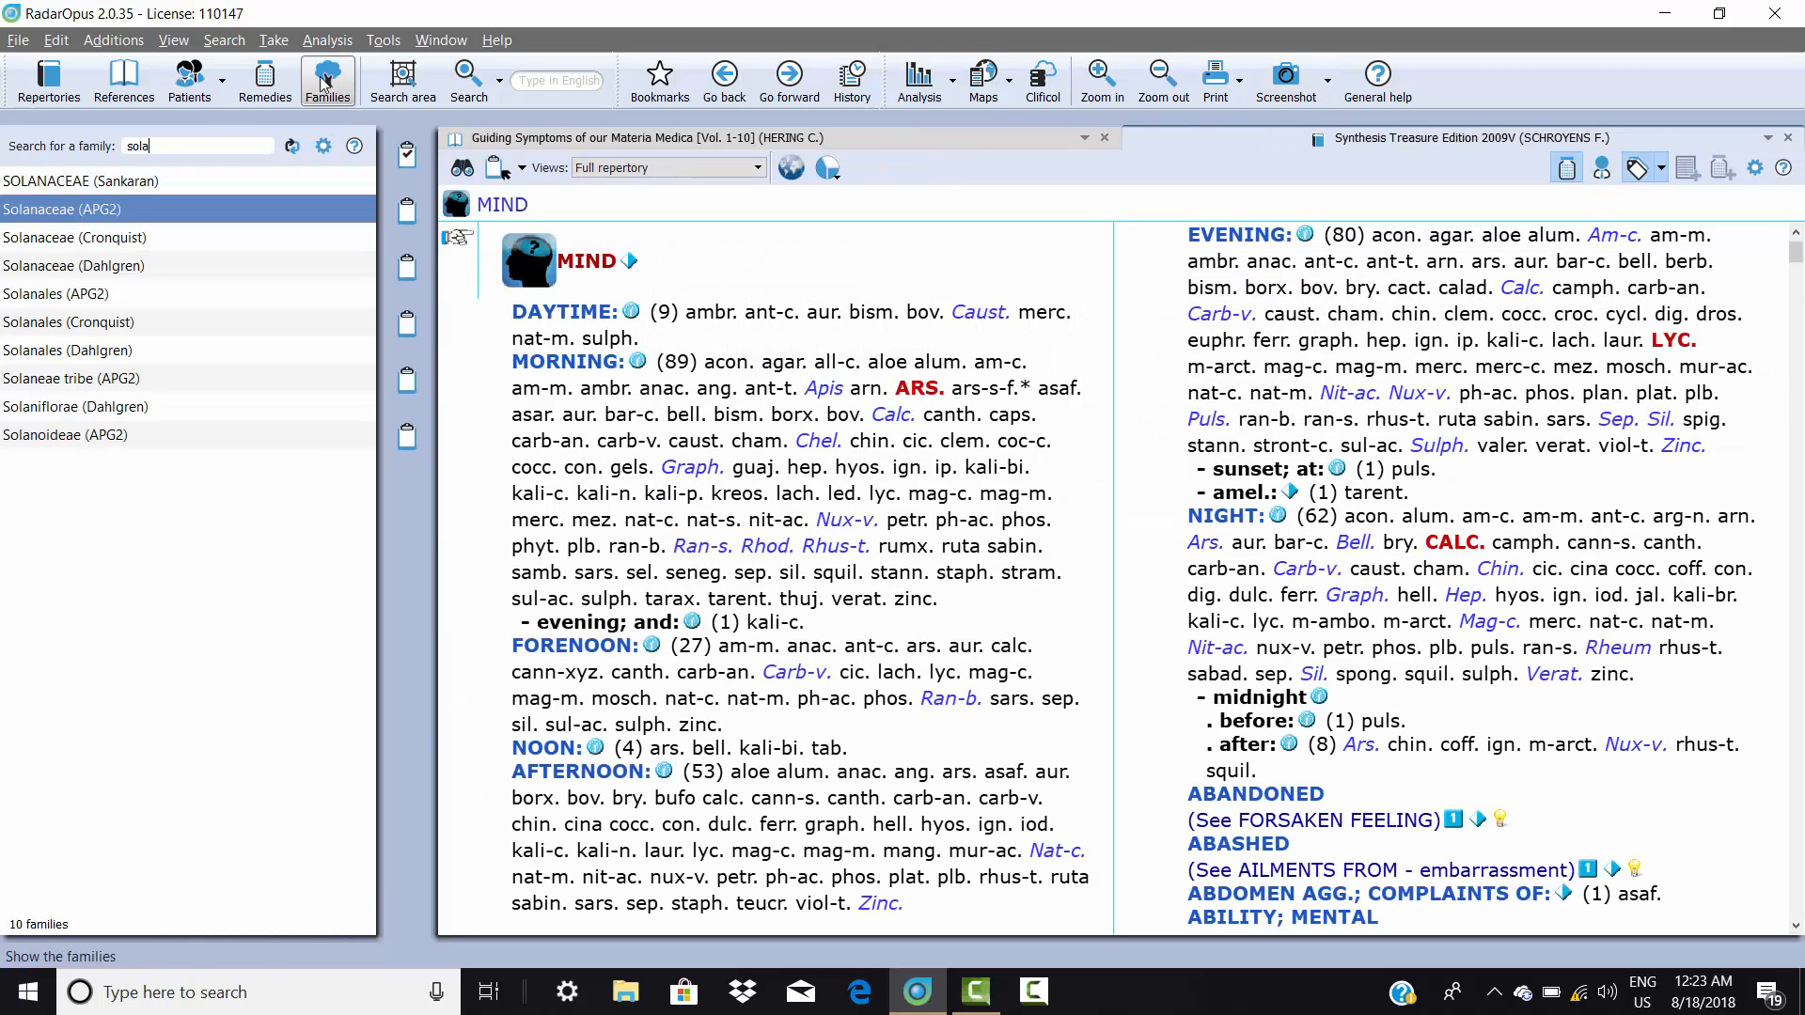
right_click(26, 245)
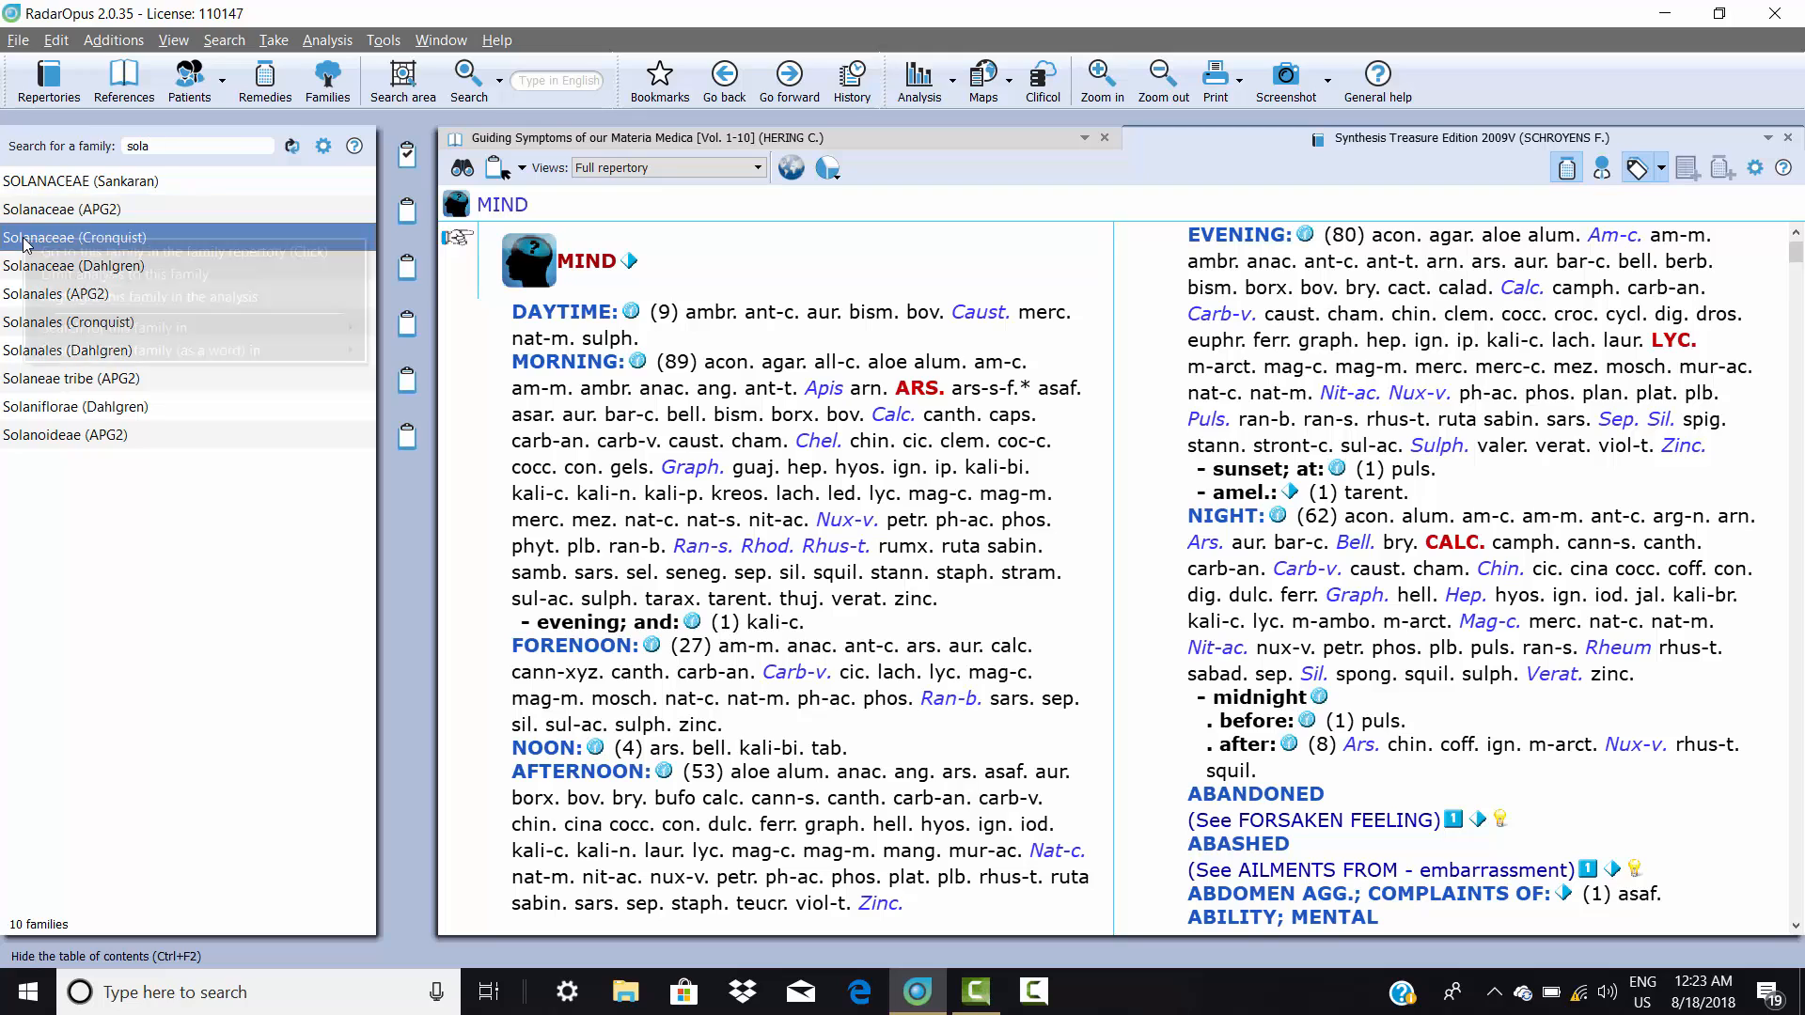
mouse_move(62, 357)
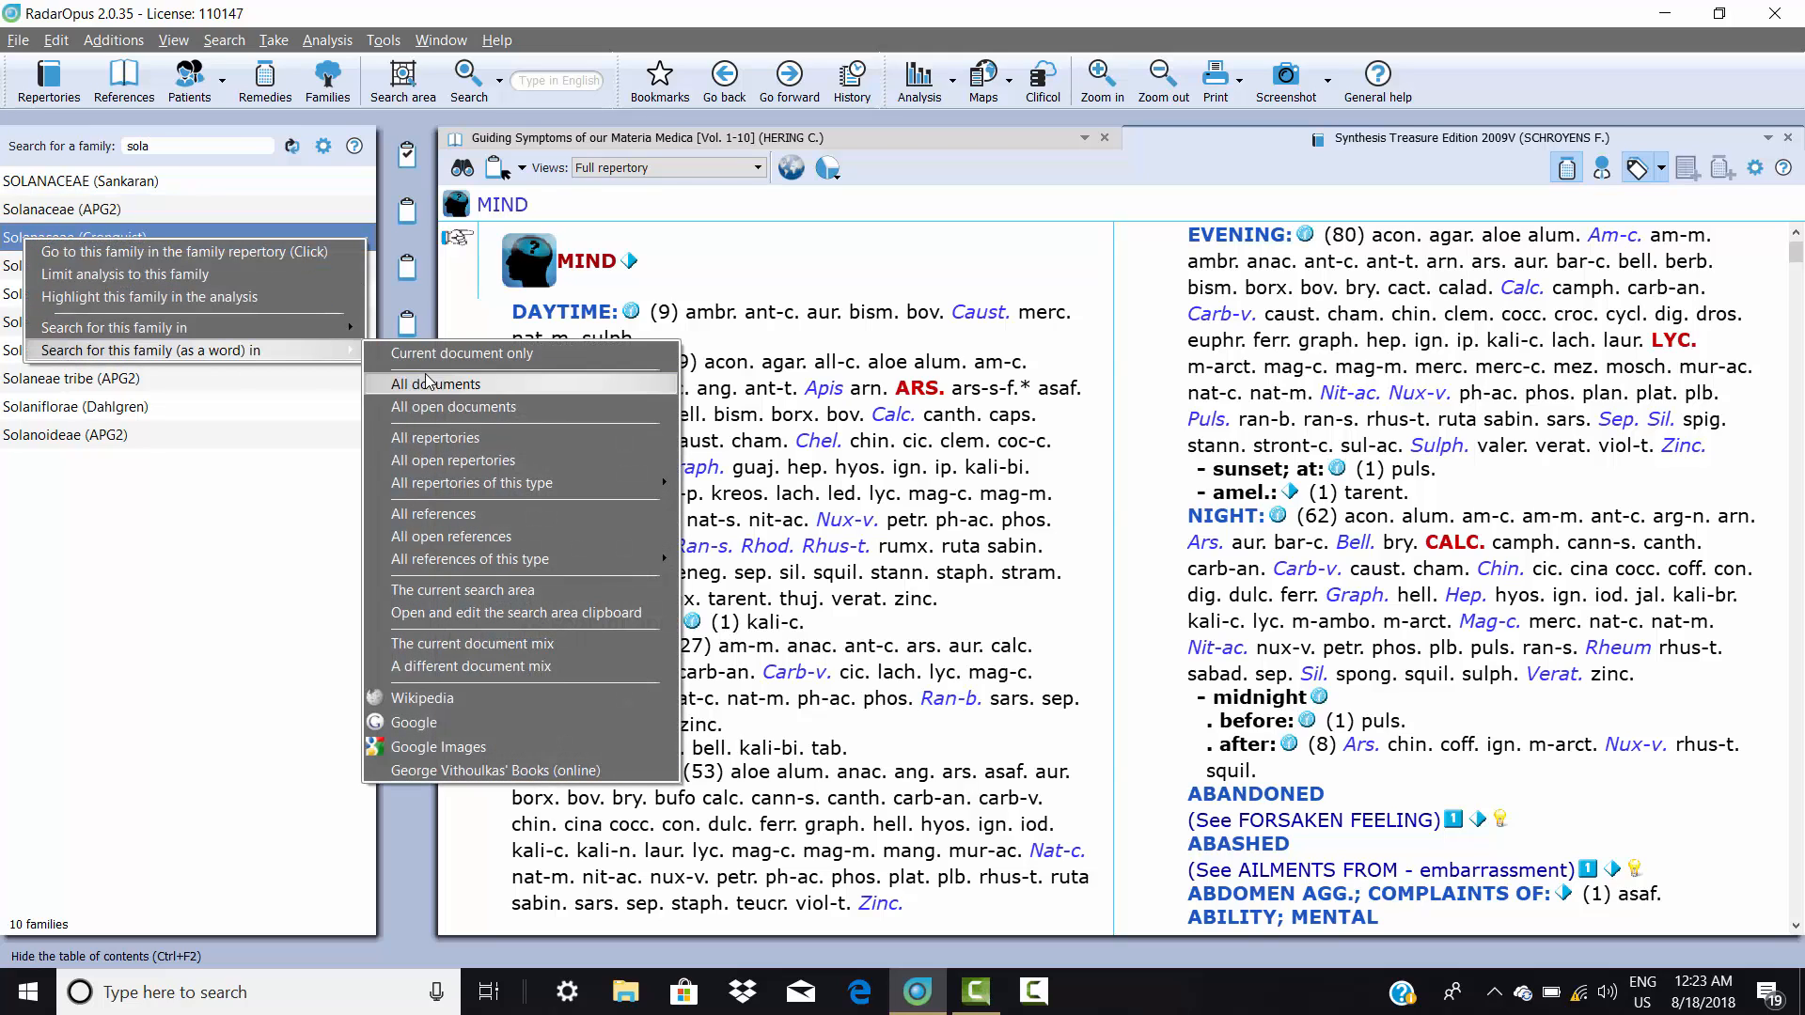
left_click(463, 387)
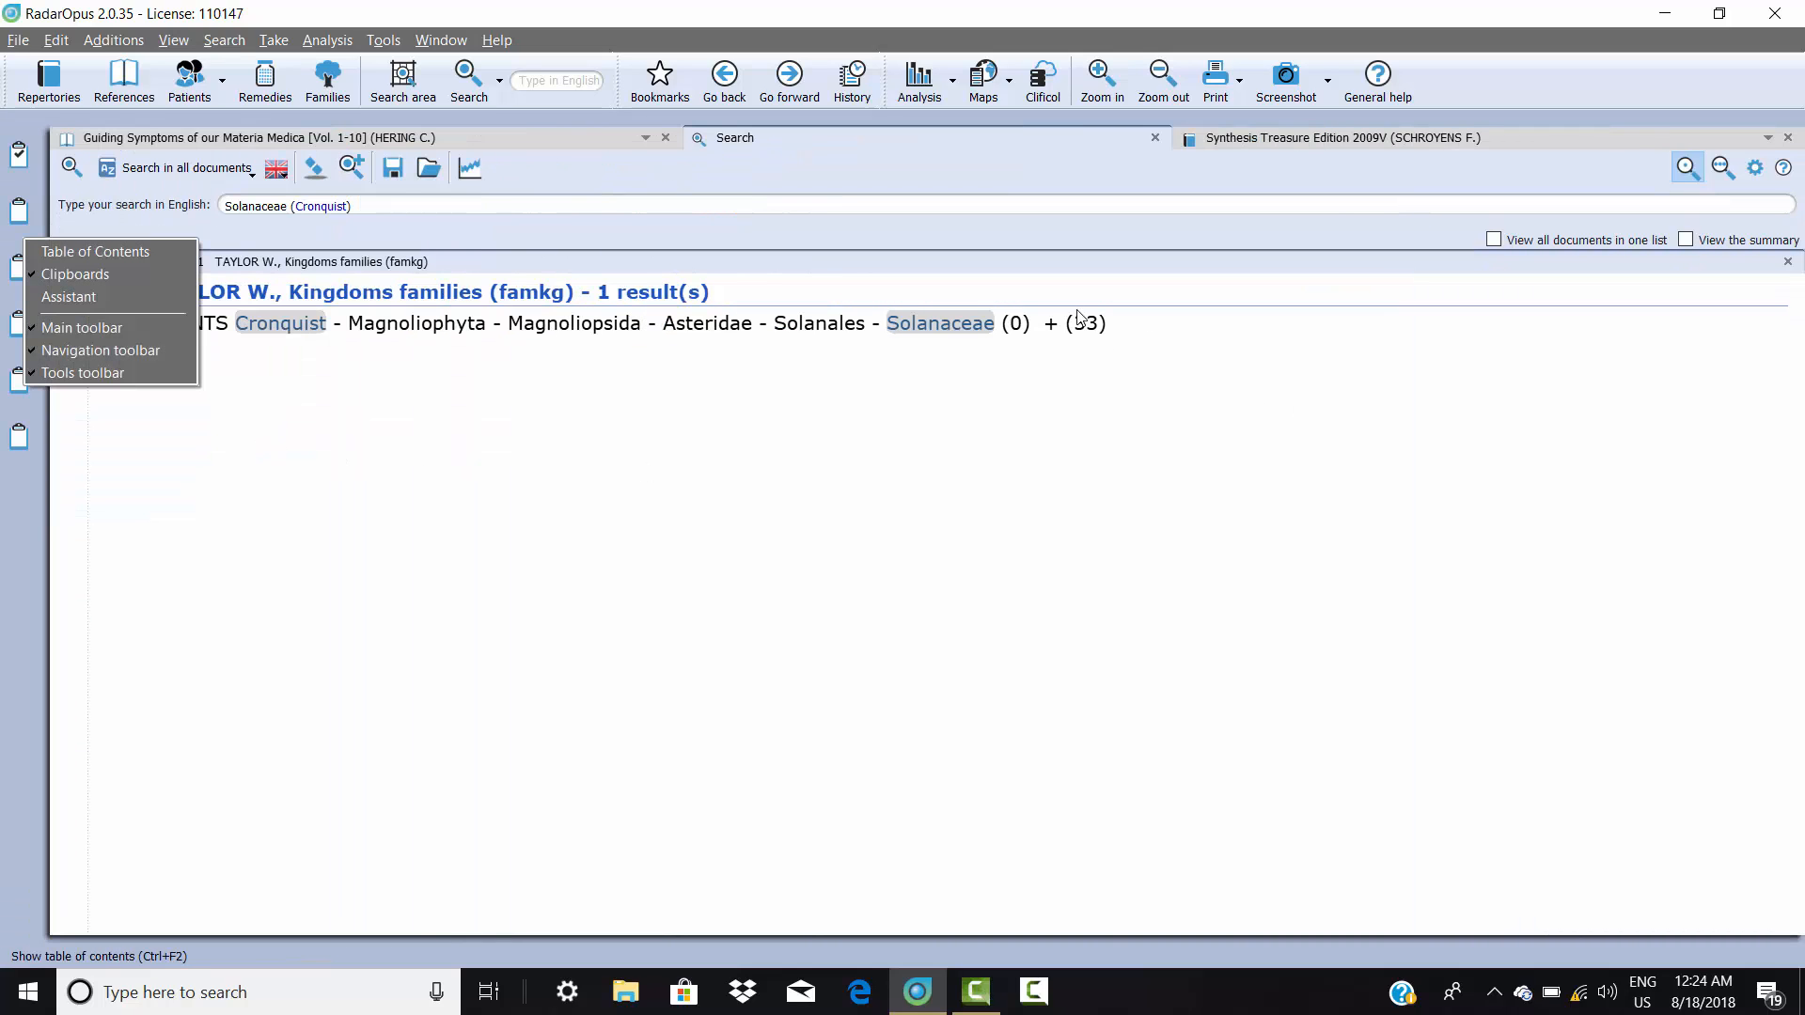
left_click(481, 443)
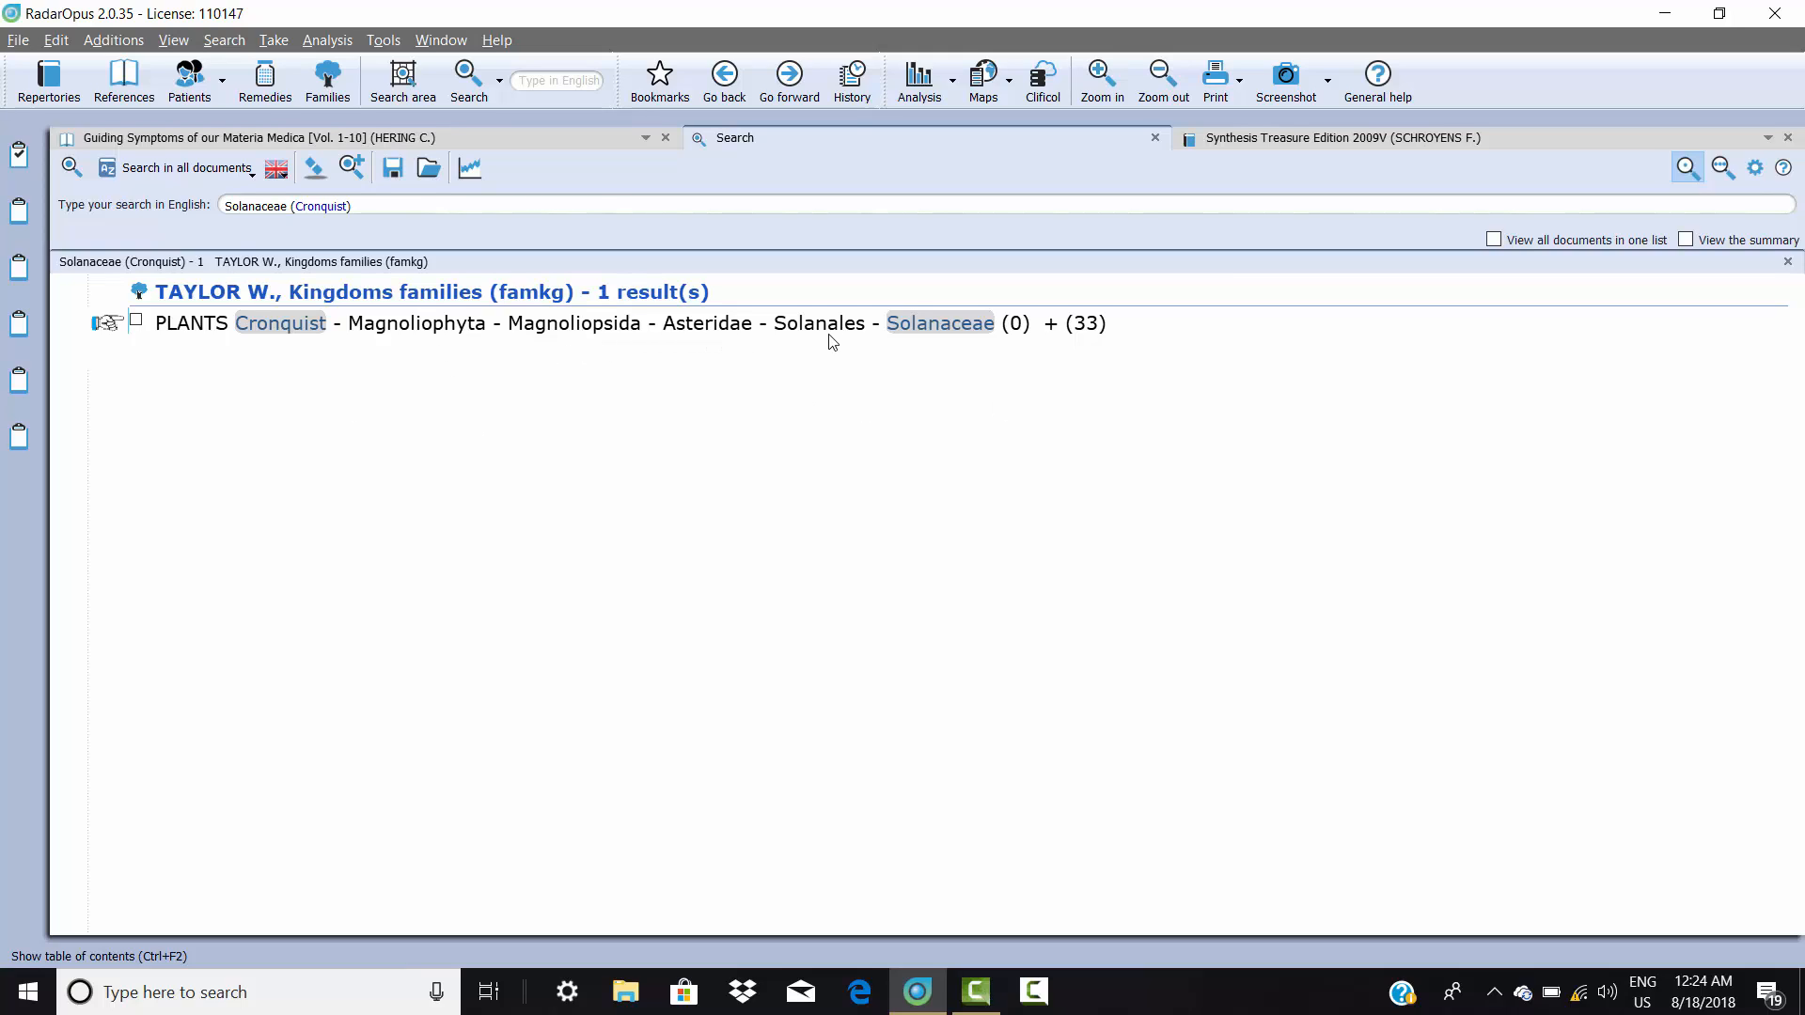
mouse_move(1094, 334)
left_click(315, 170)
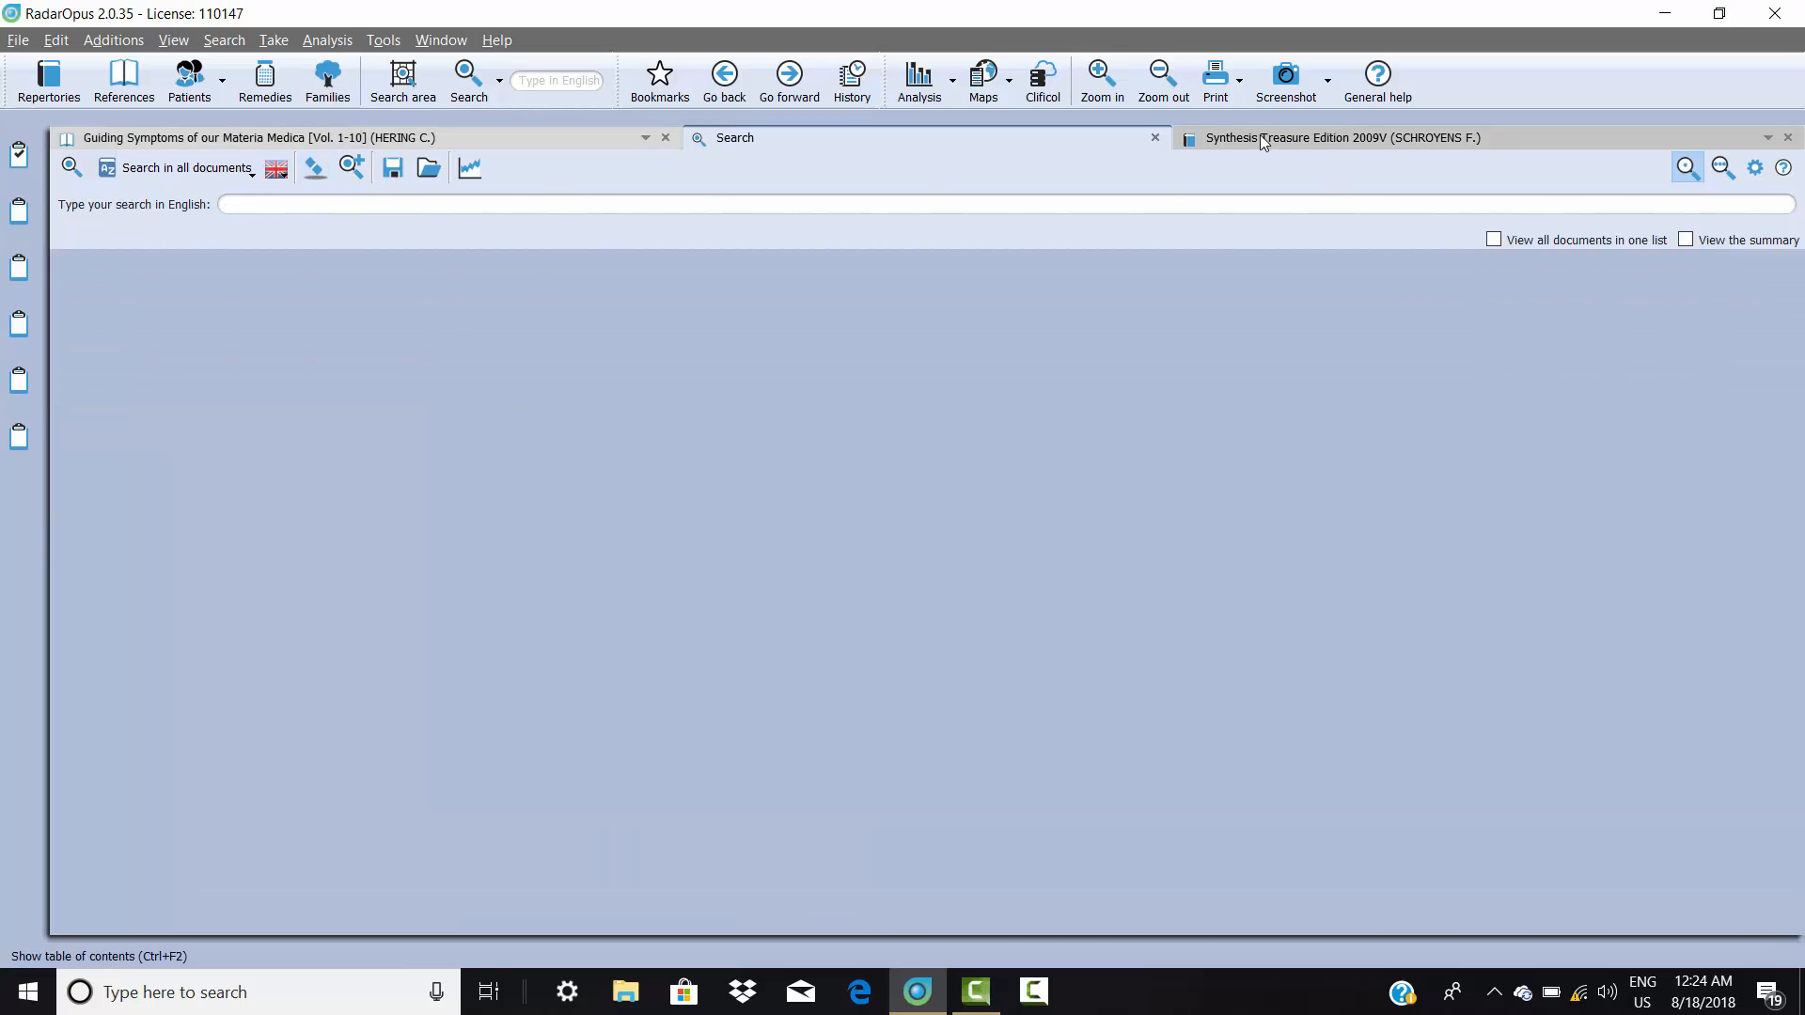
In the Synthesis Treasure Edition 2009V repertory, take the rubric MIND - ABSENTMINDED into the clipboard
left_click(1260, 136)
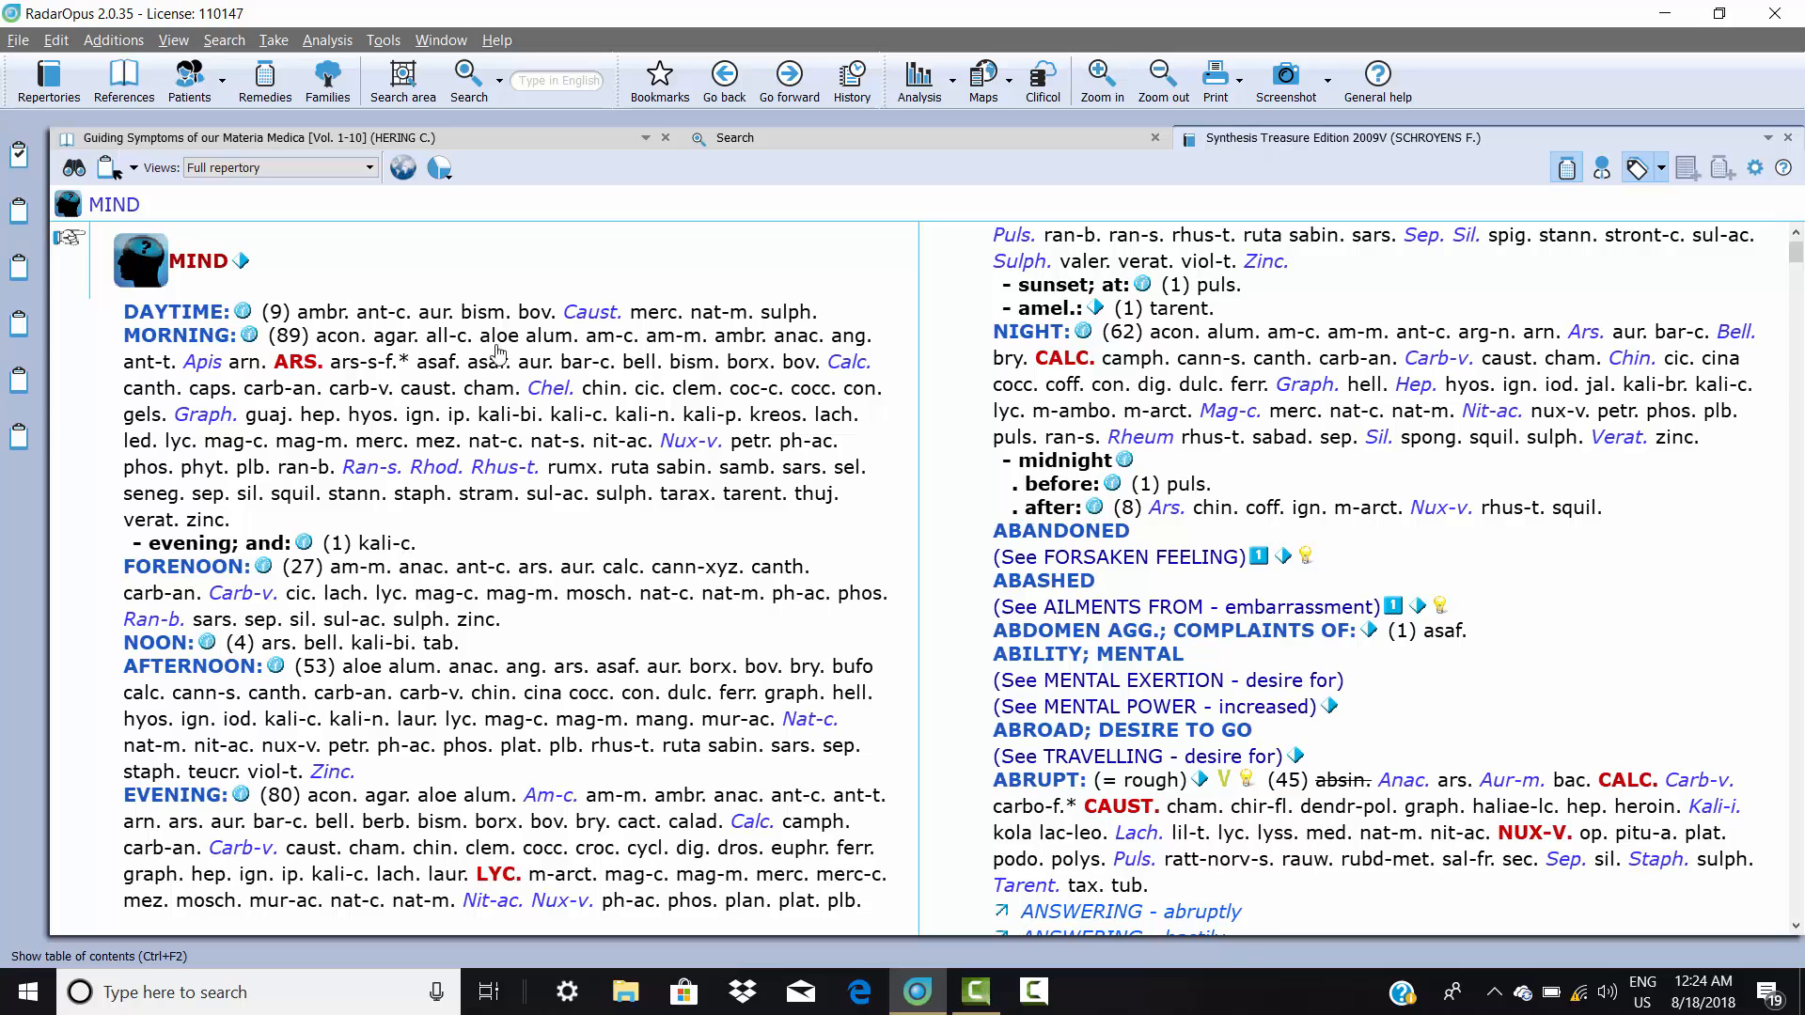
scroll(602, 428, "down", 10)
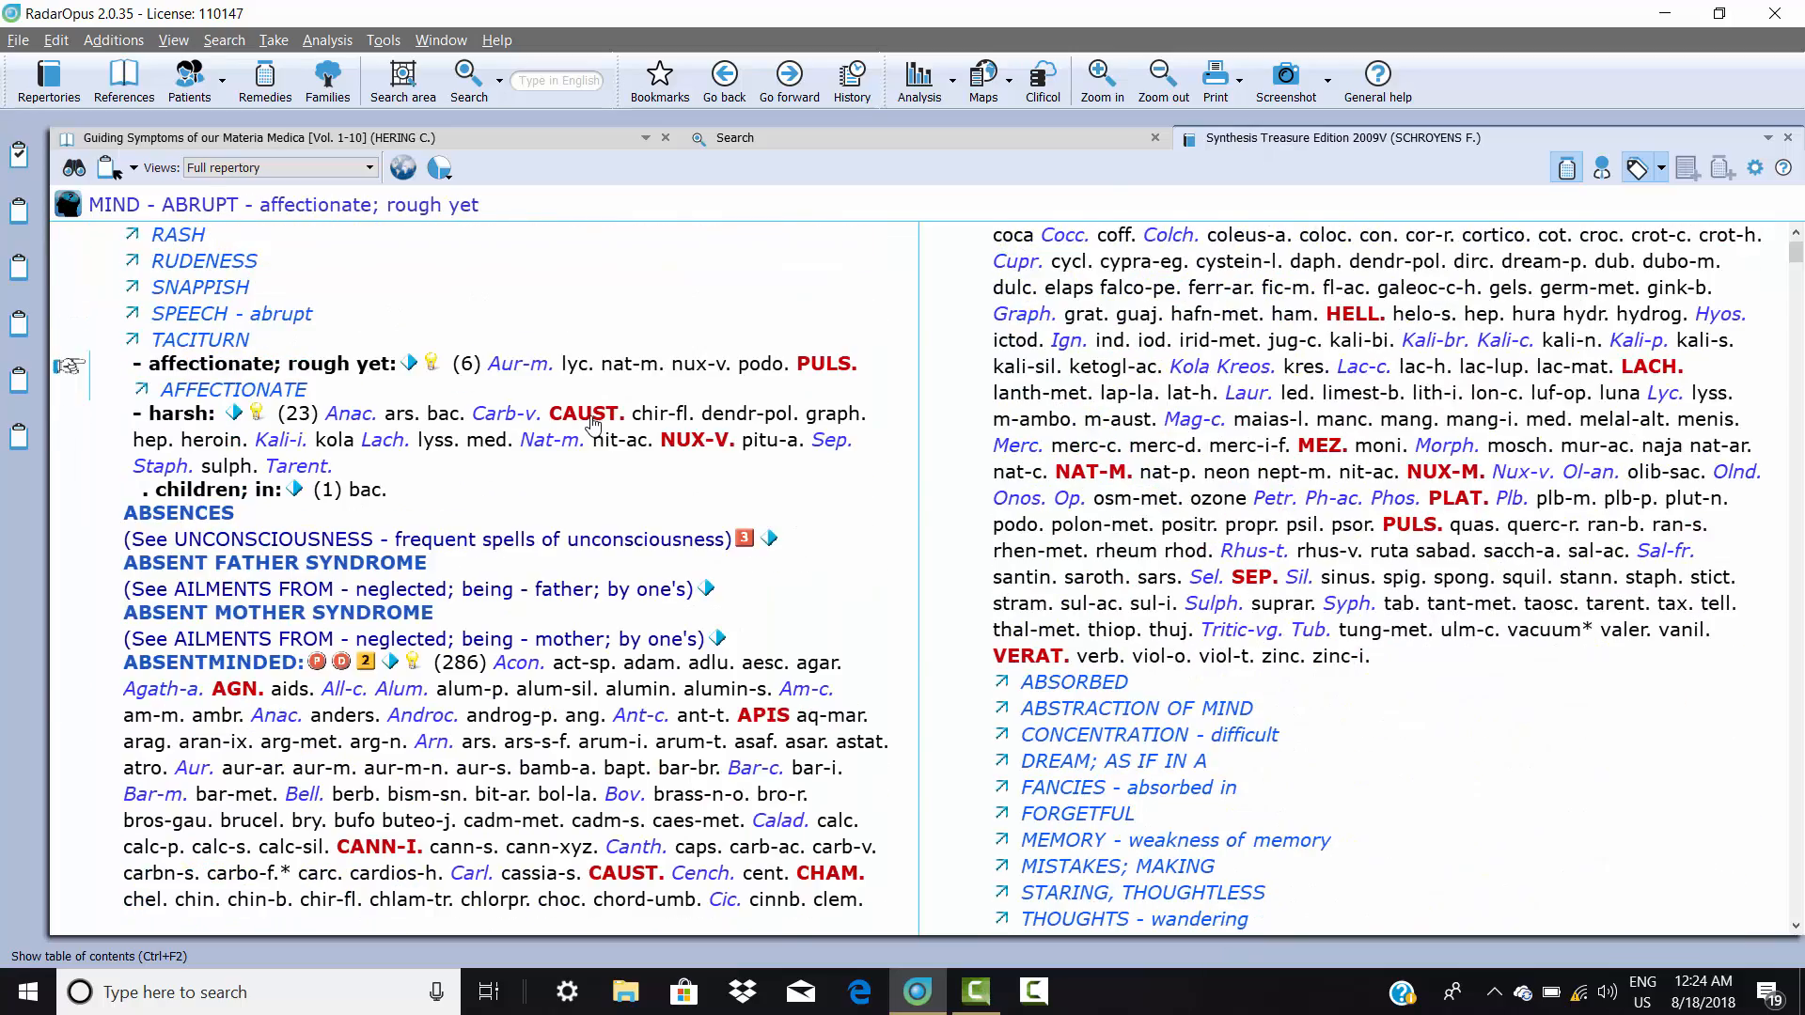
scroll(602, 428, "down", 3)
left_click(157, 442)
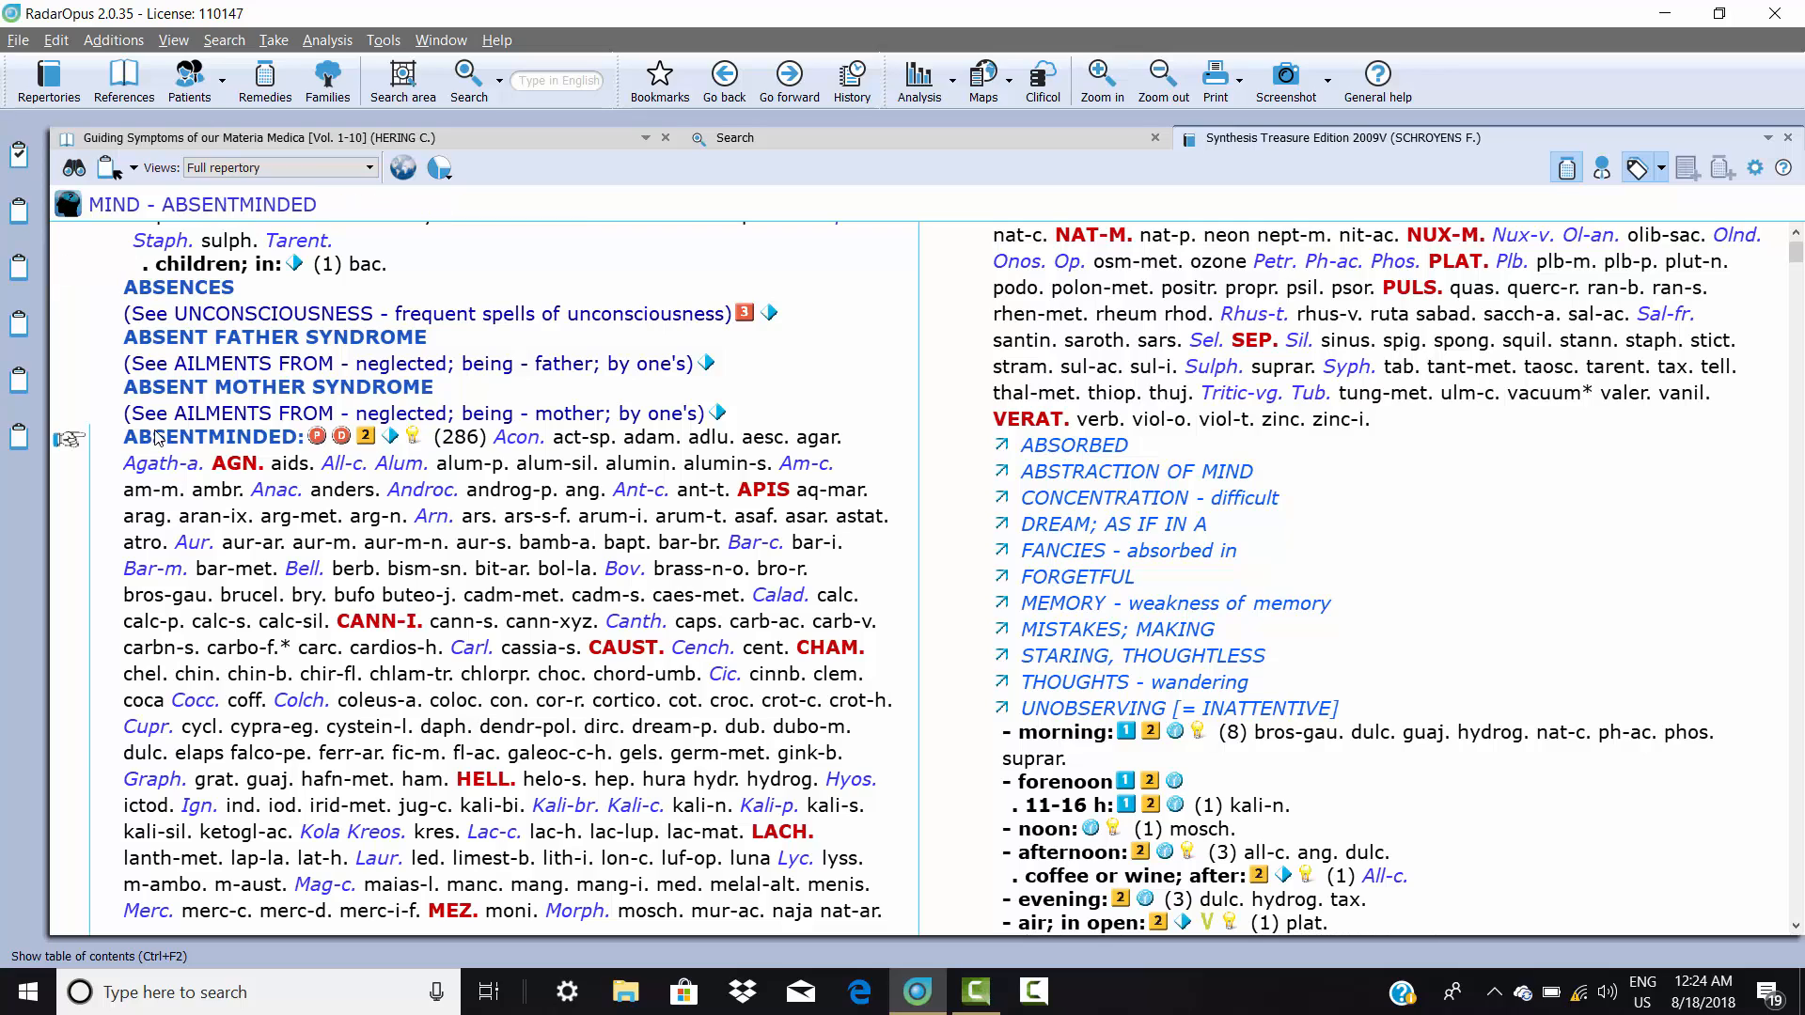
left_click(113, 169)
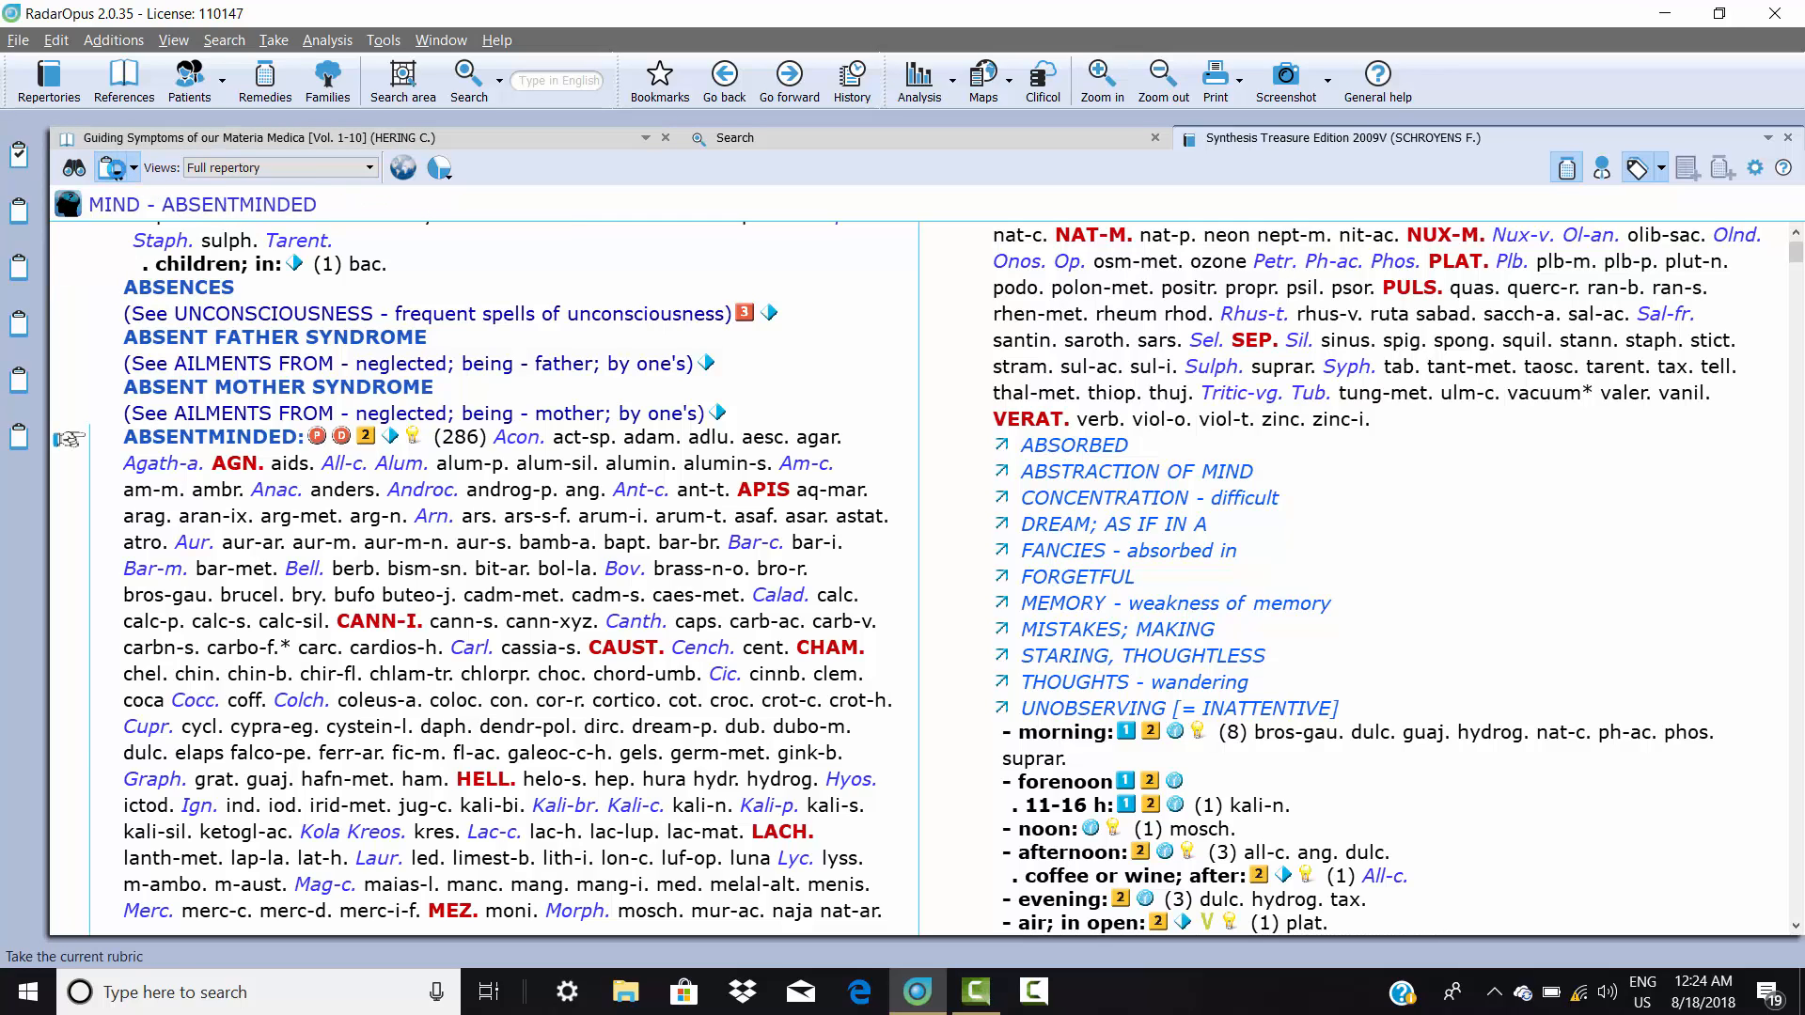
Follow the cross-references to MIND - CONCENTRATION - difficult and MIND - DULLNESS and take both rubrics into the clipboard
left_click(1108, 500)
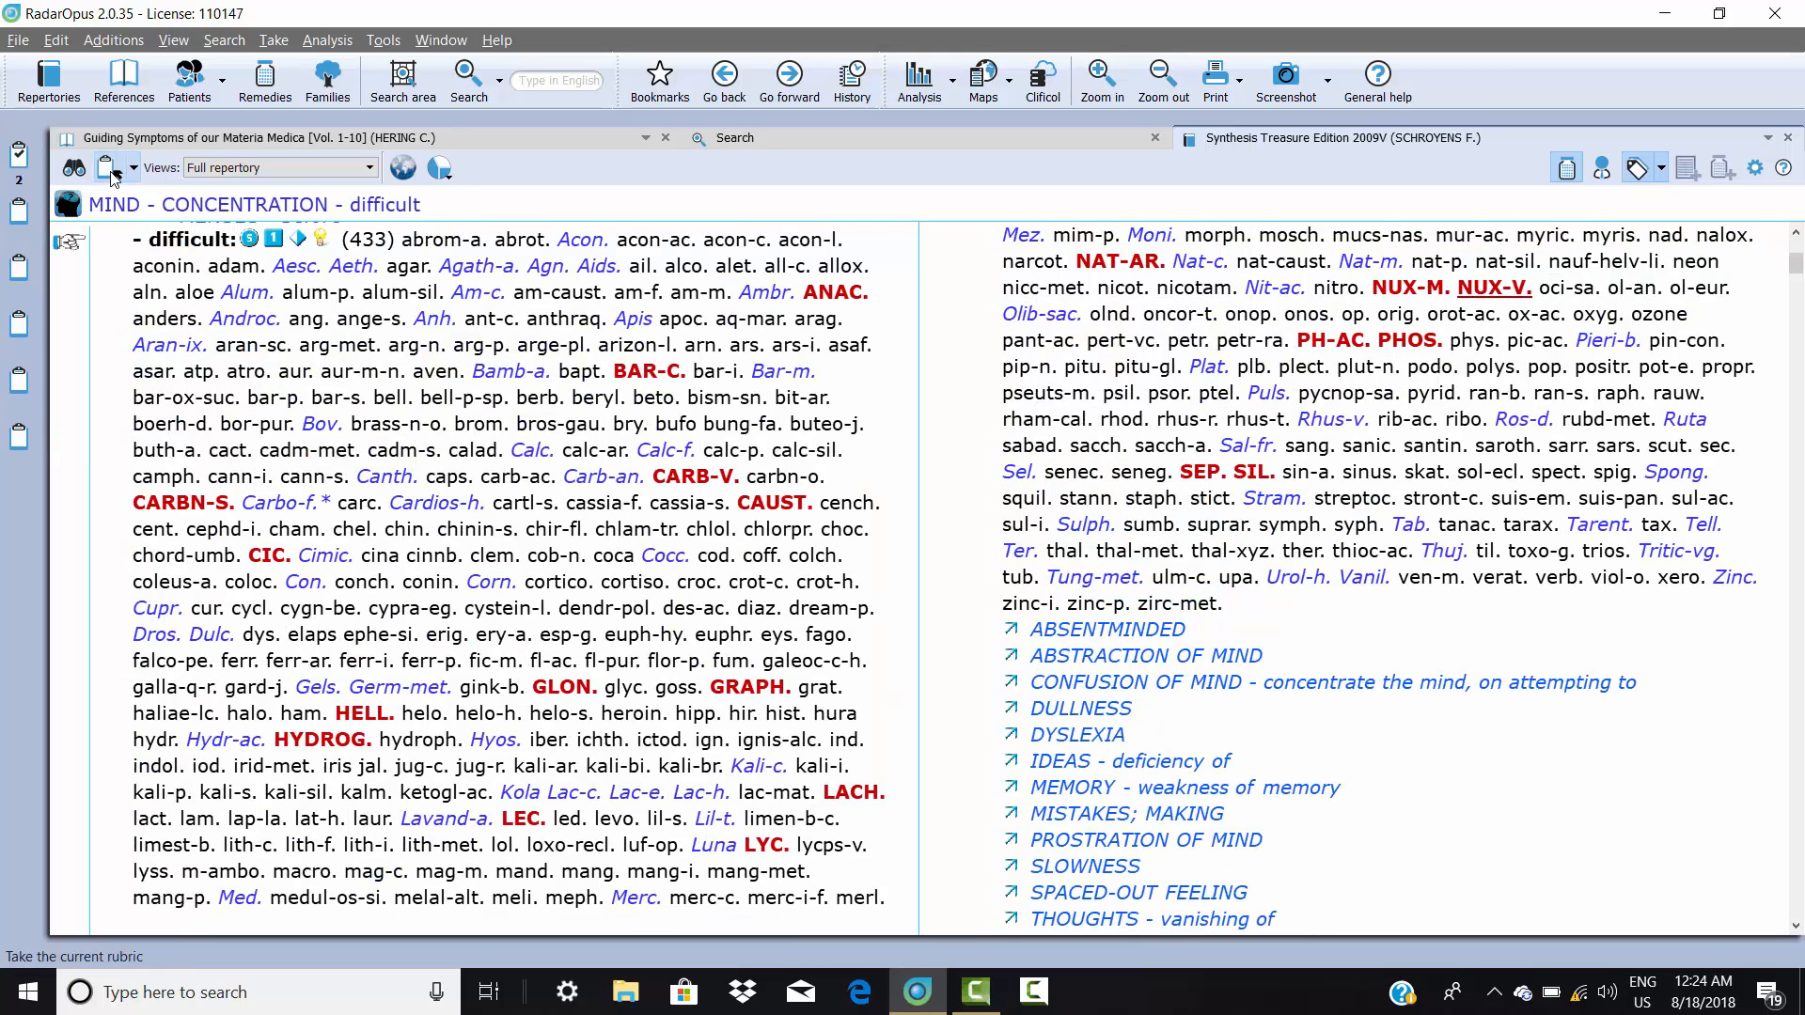
left_click(1098, 710)
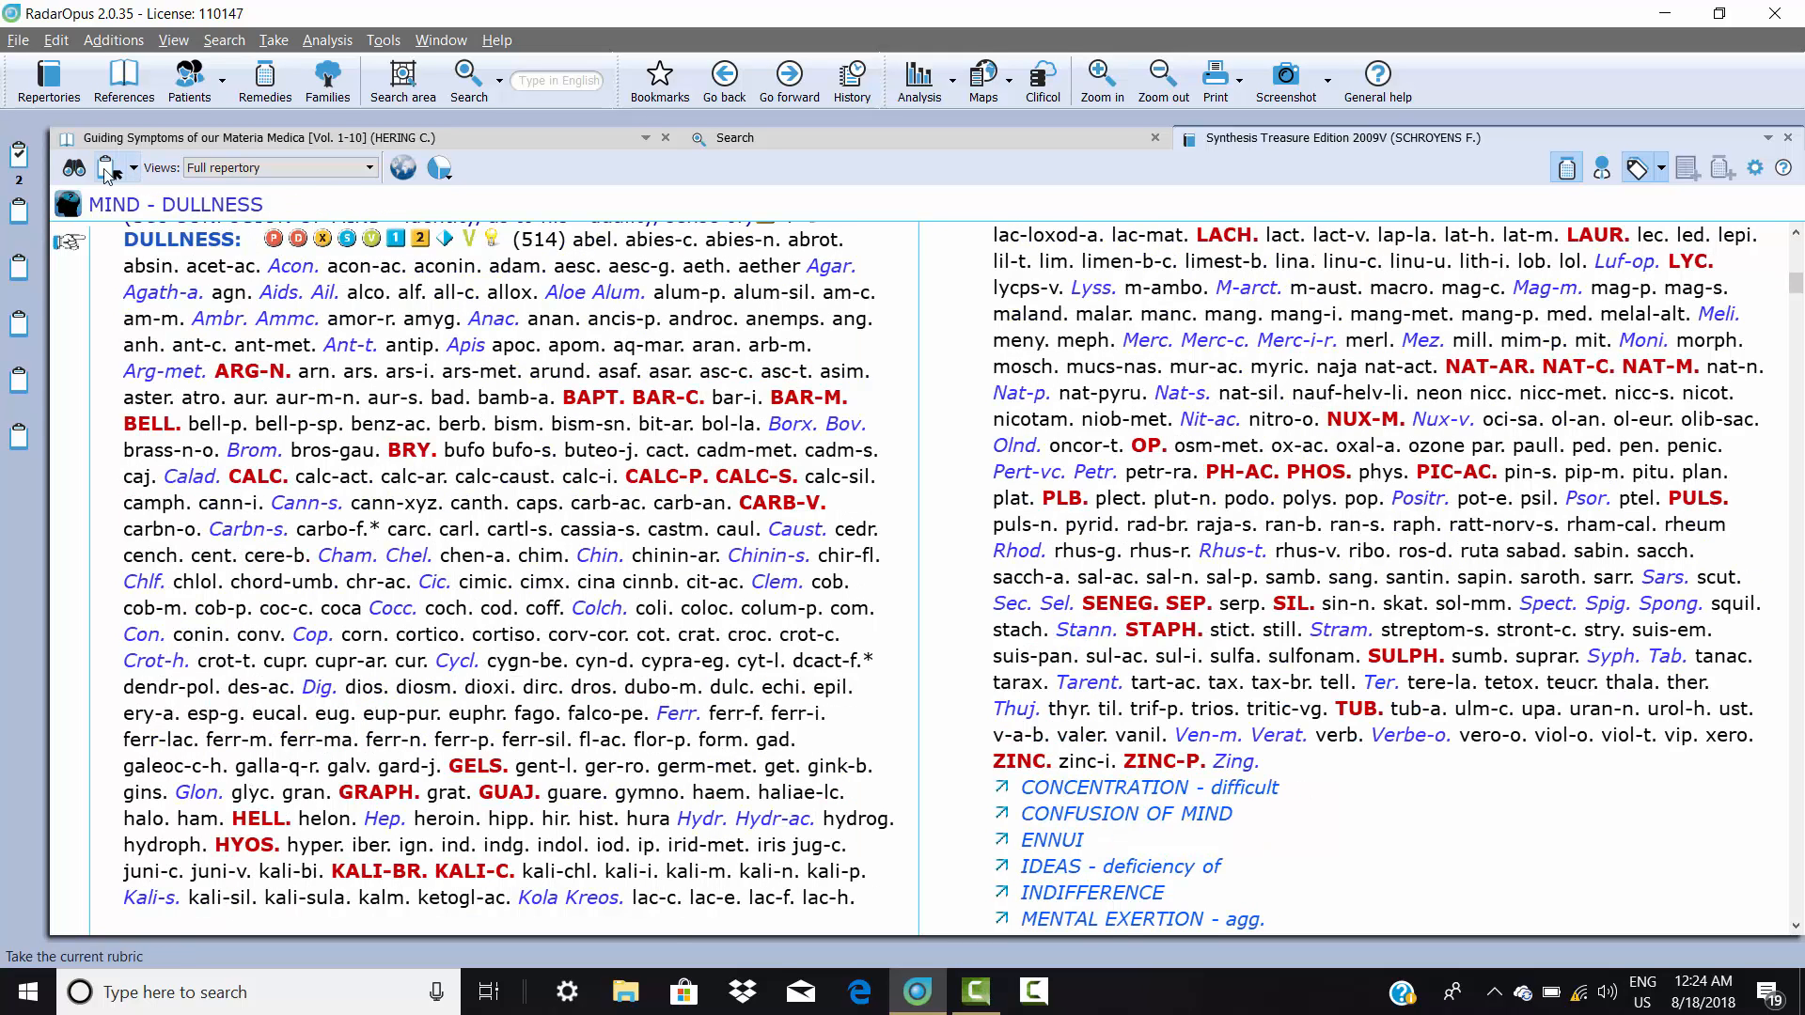
left_click(107, 172)
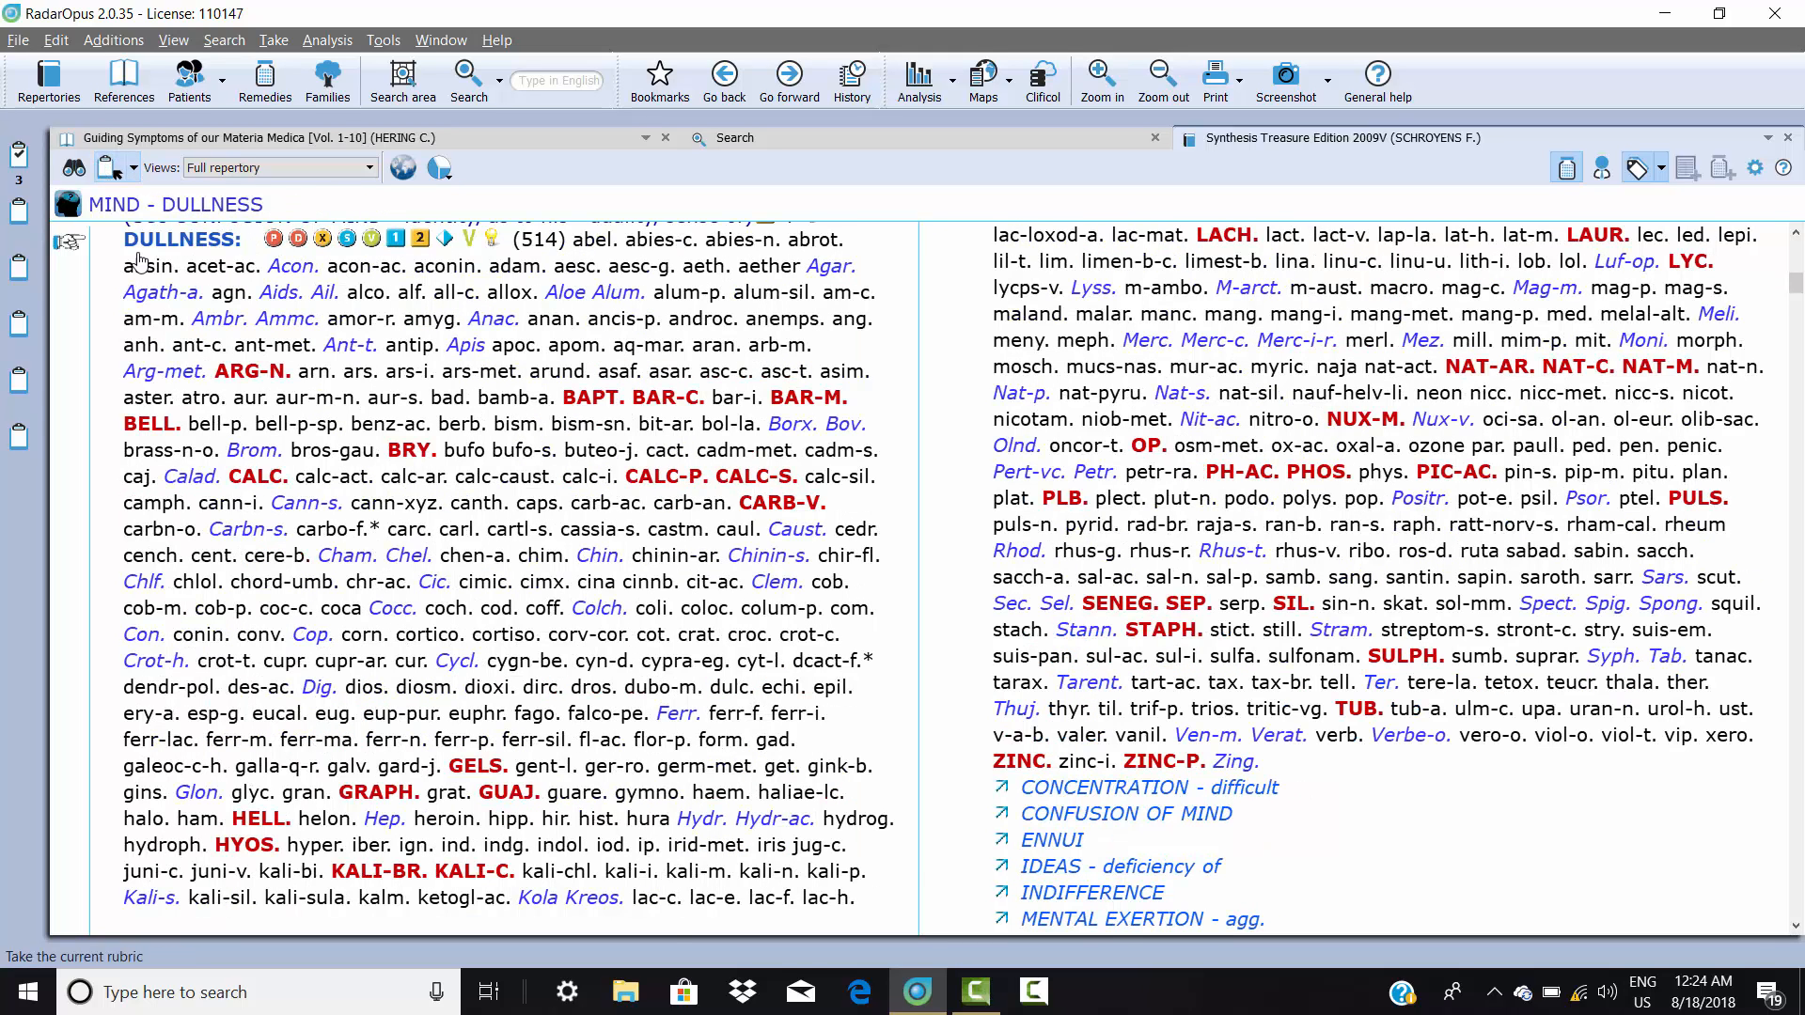
Take the cross-referenced rubrics MIND - IDEAS - deficiency of and MIND - THINKING - aversion to, and open the analysis
left_click(1143, 874)
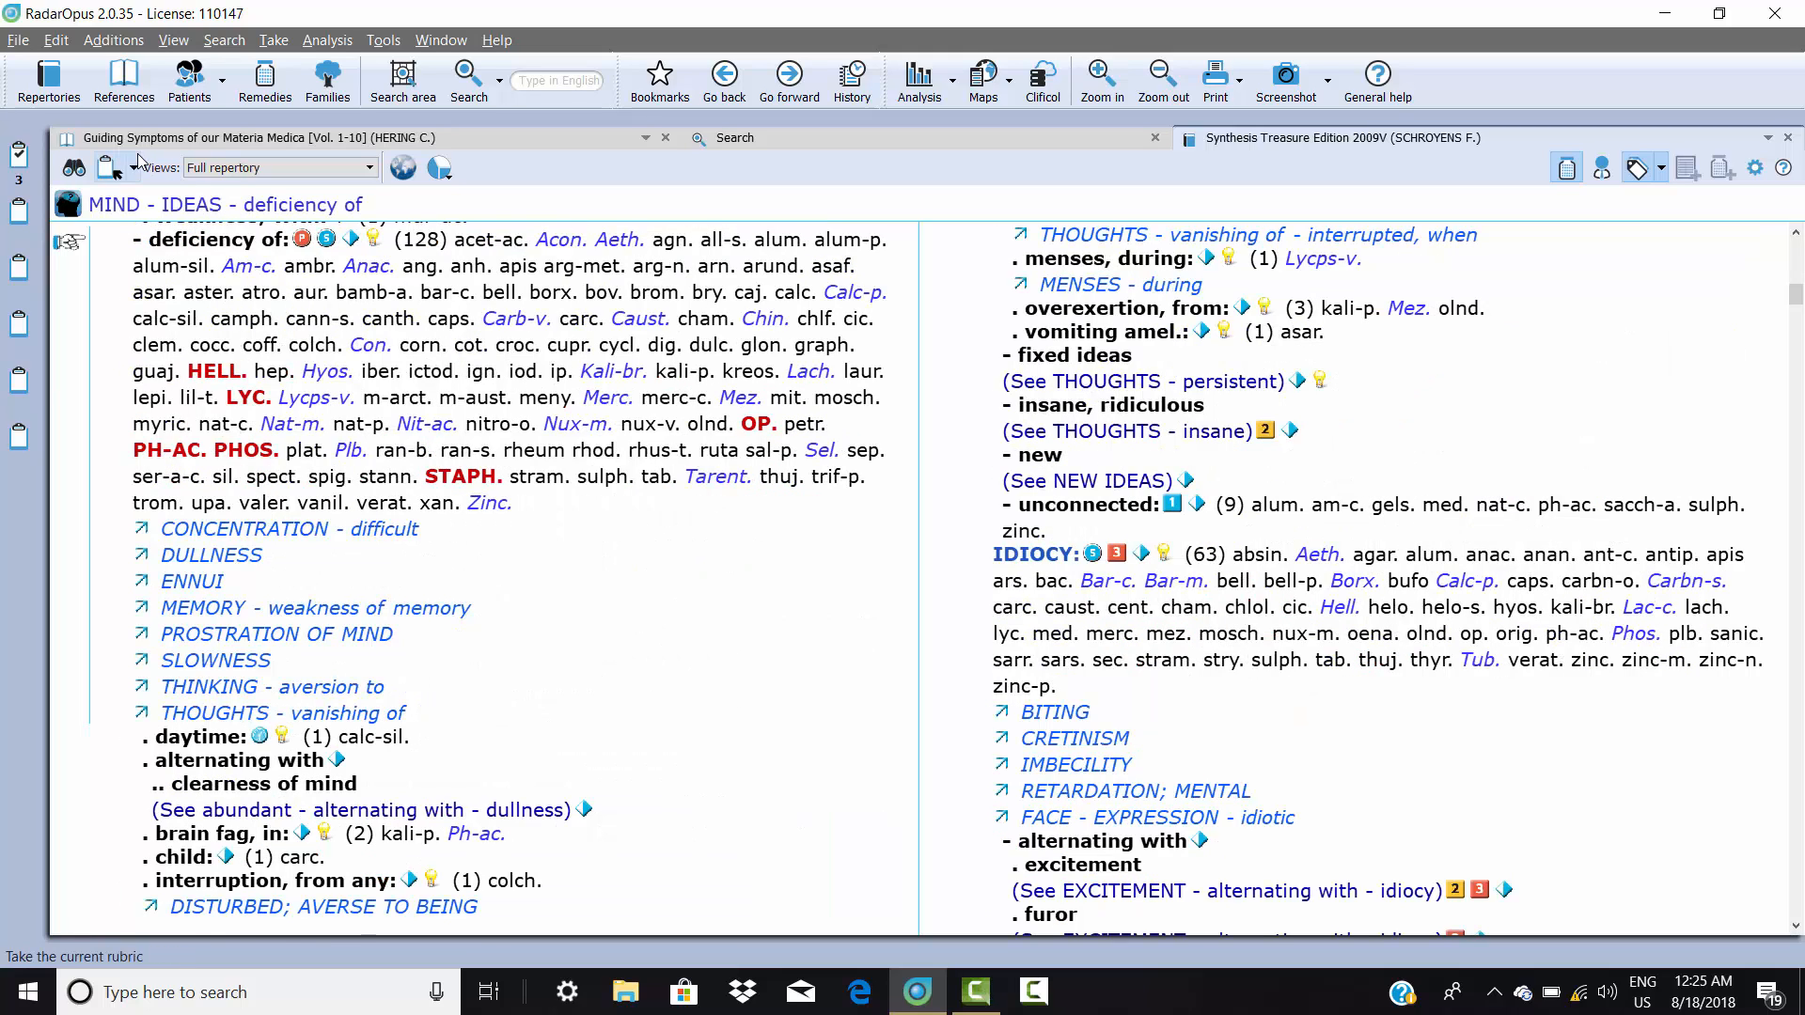
left_click(137, 159)
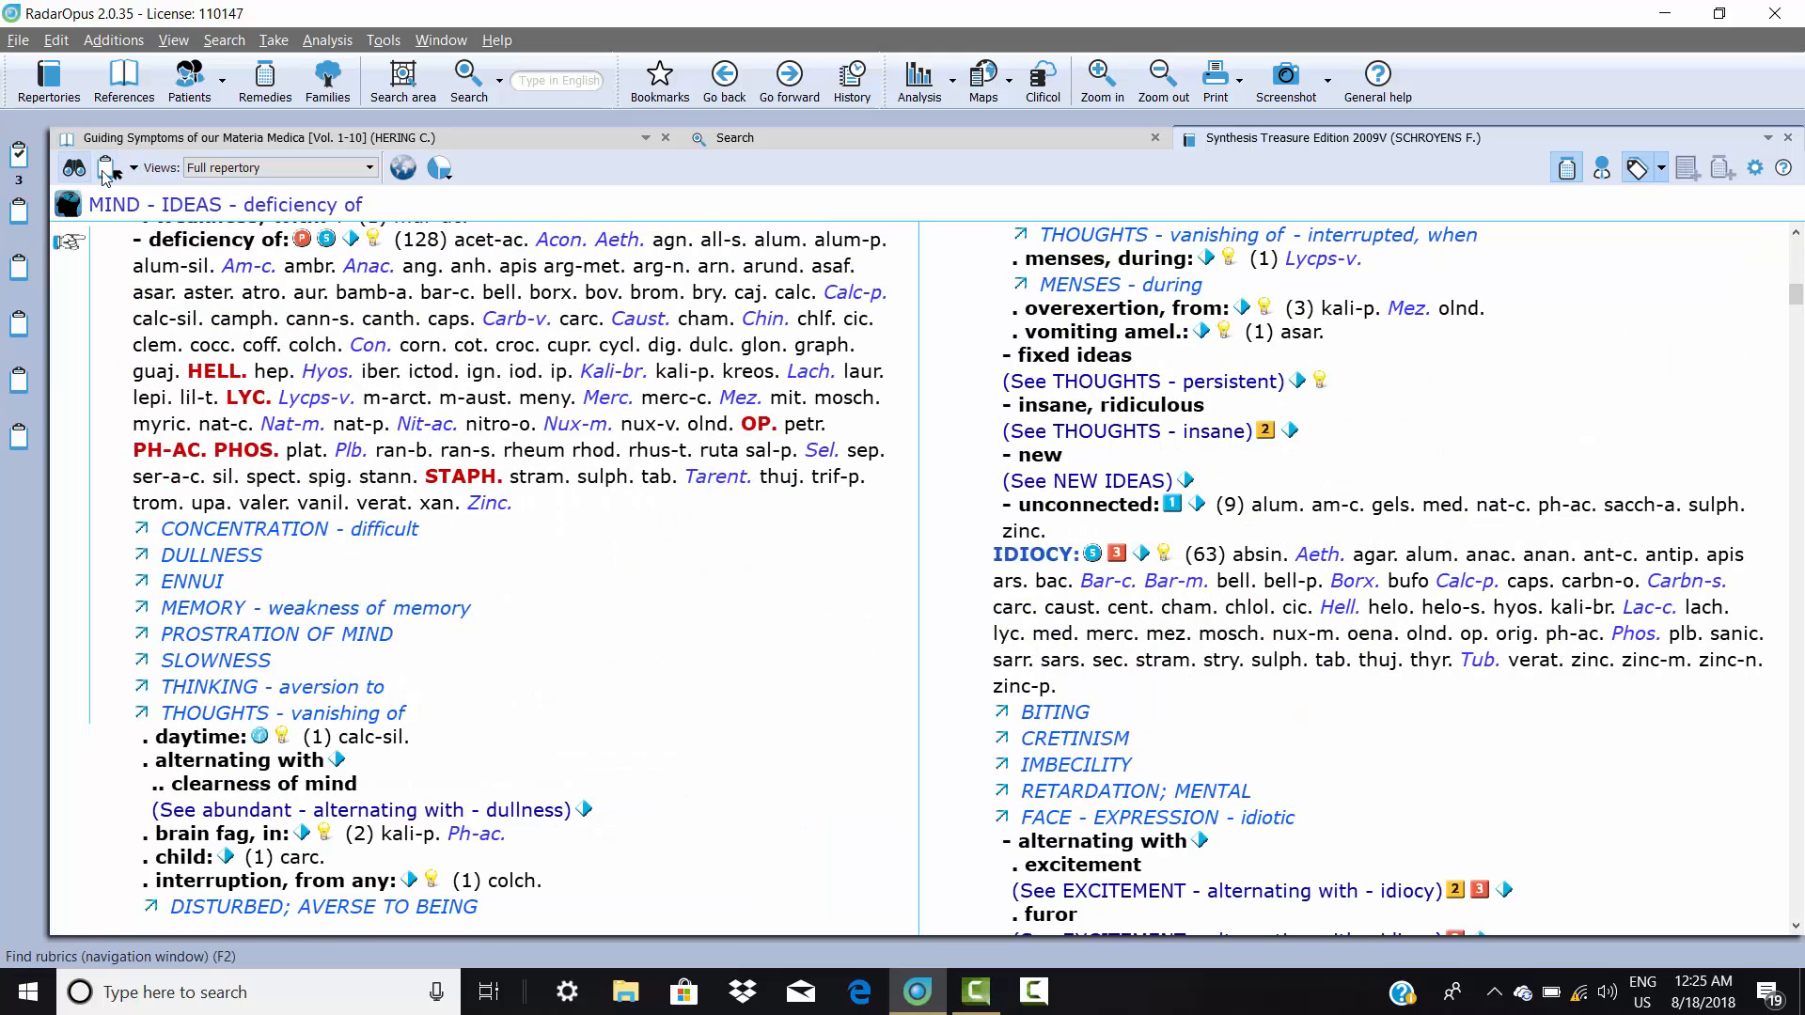
left_click(334, 689)
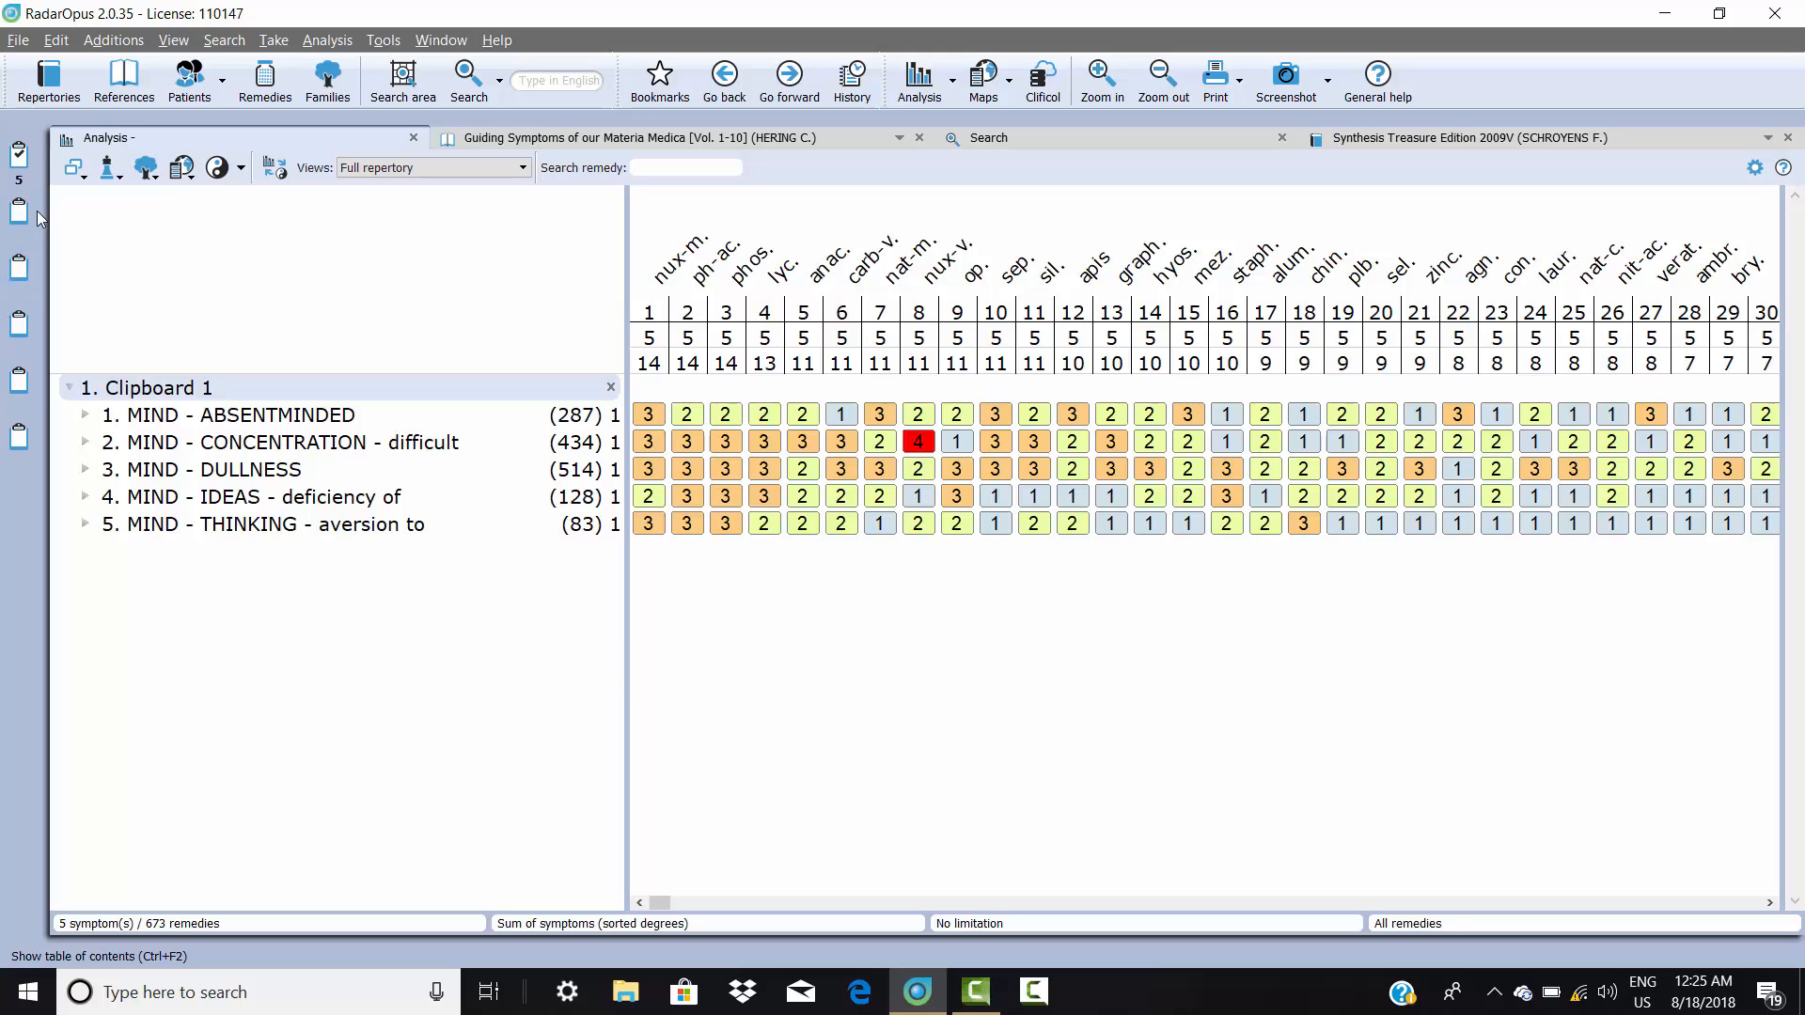
Find Solanaceae (Cronquist) in the family list and limit the analysis to this family
left_click(327, 86)
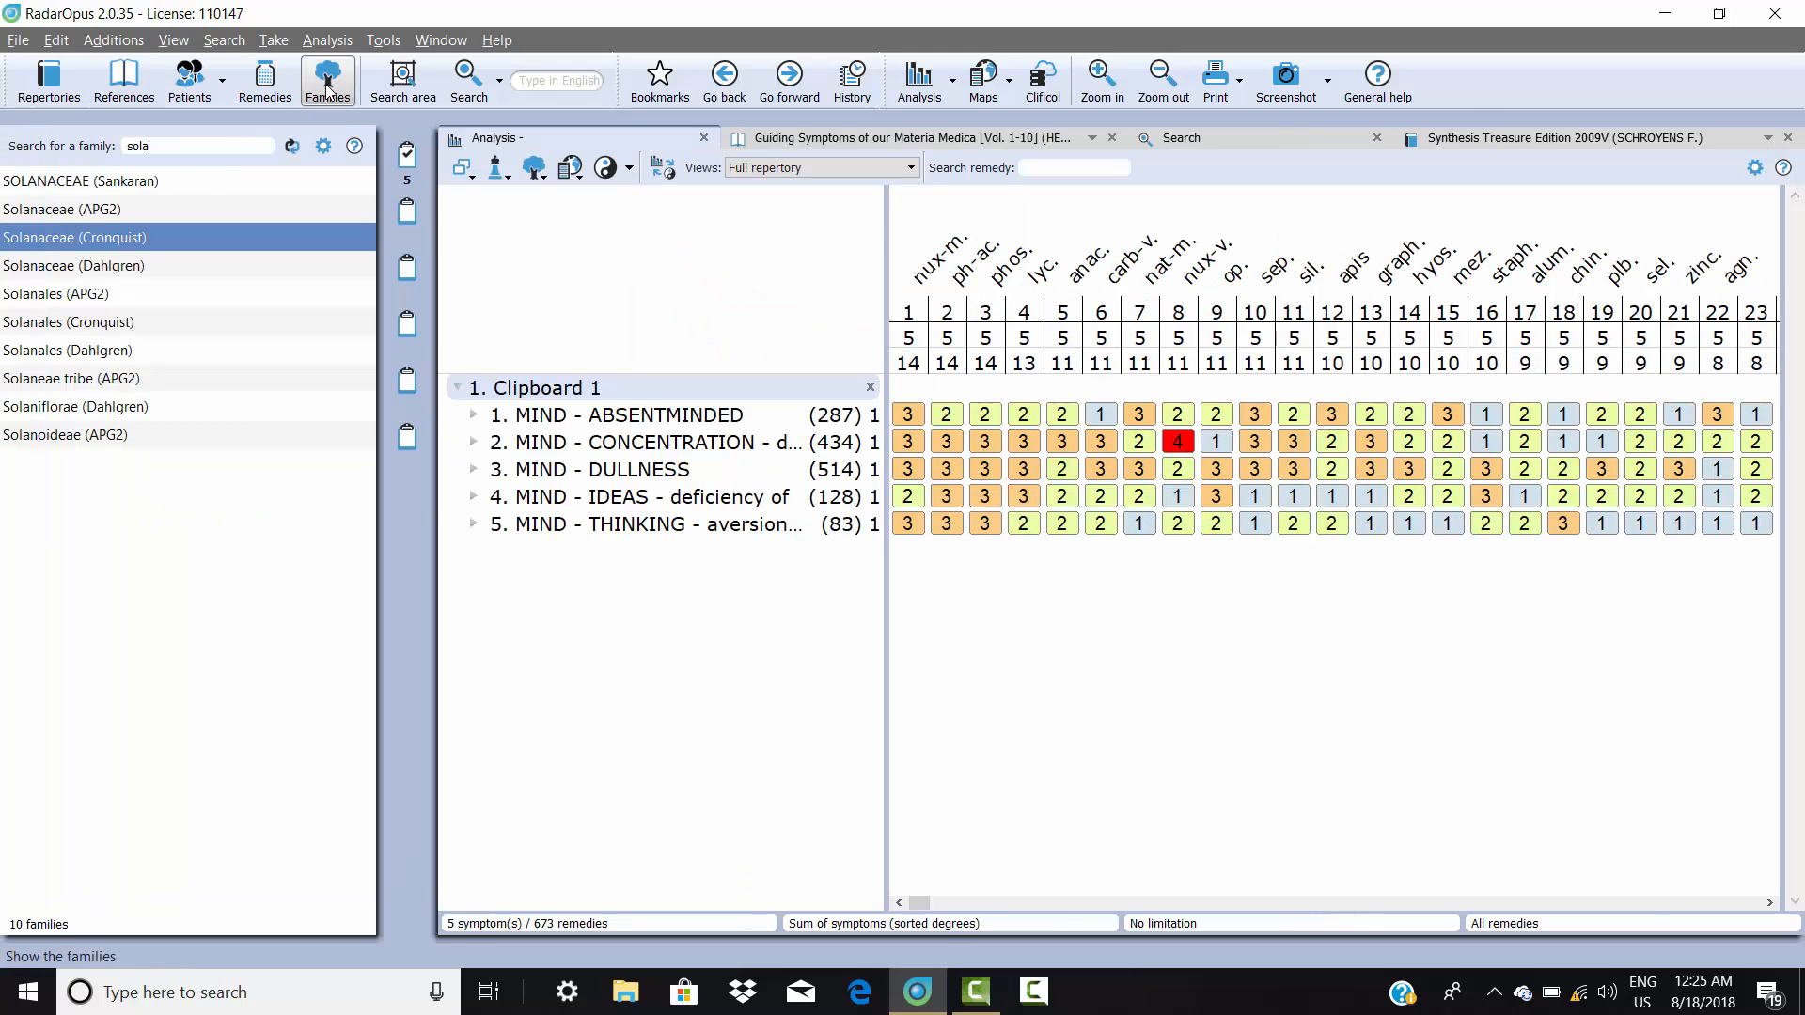
right_click(39, 238)
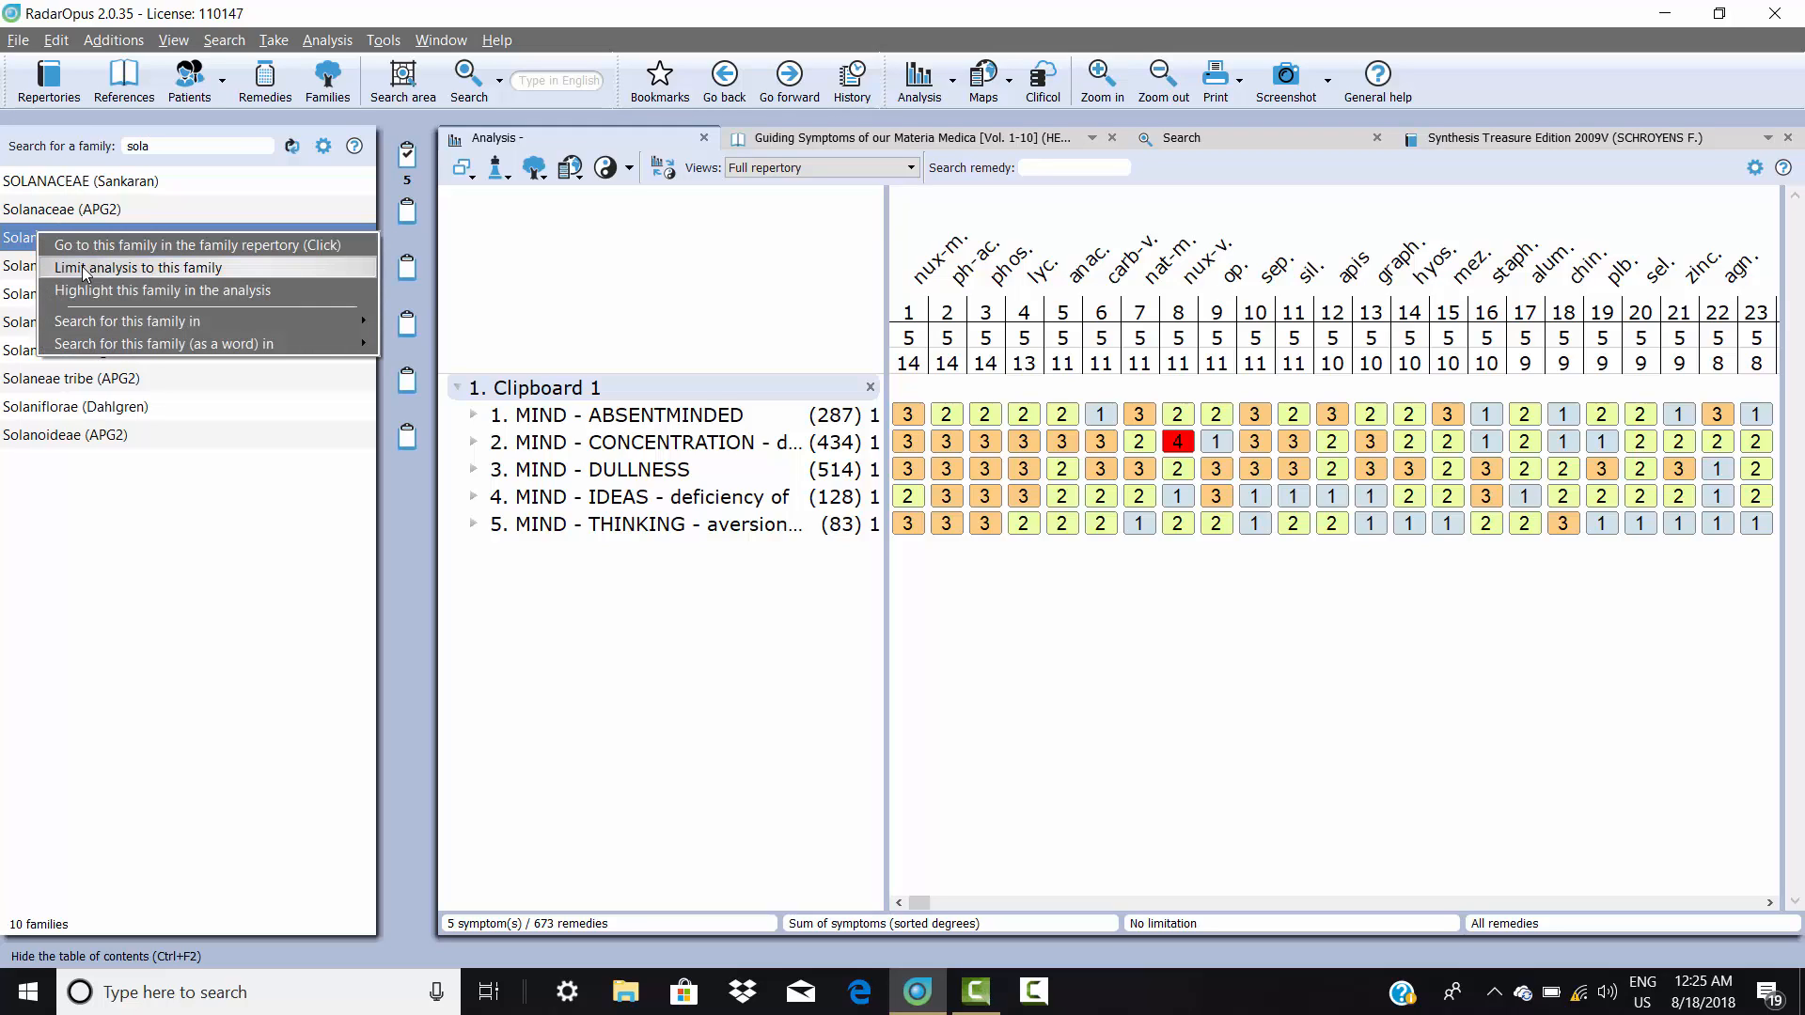
left_click(132, 267)
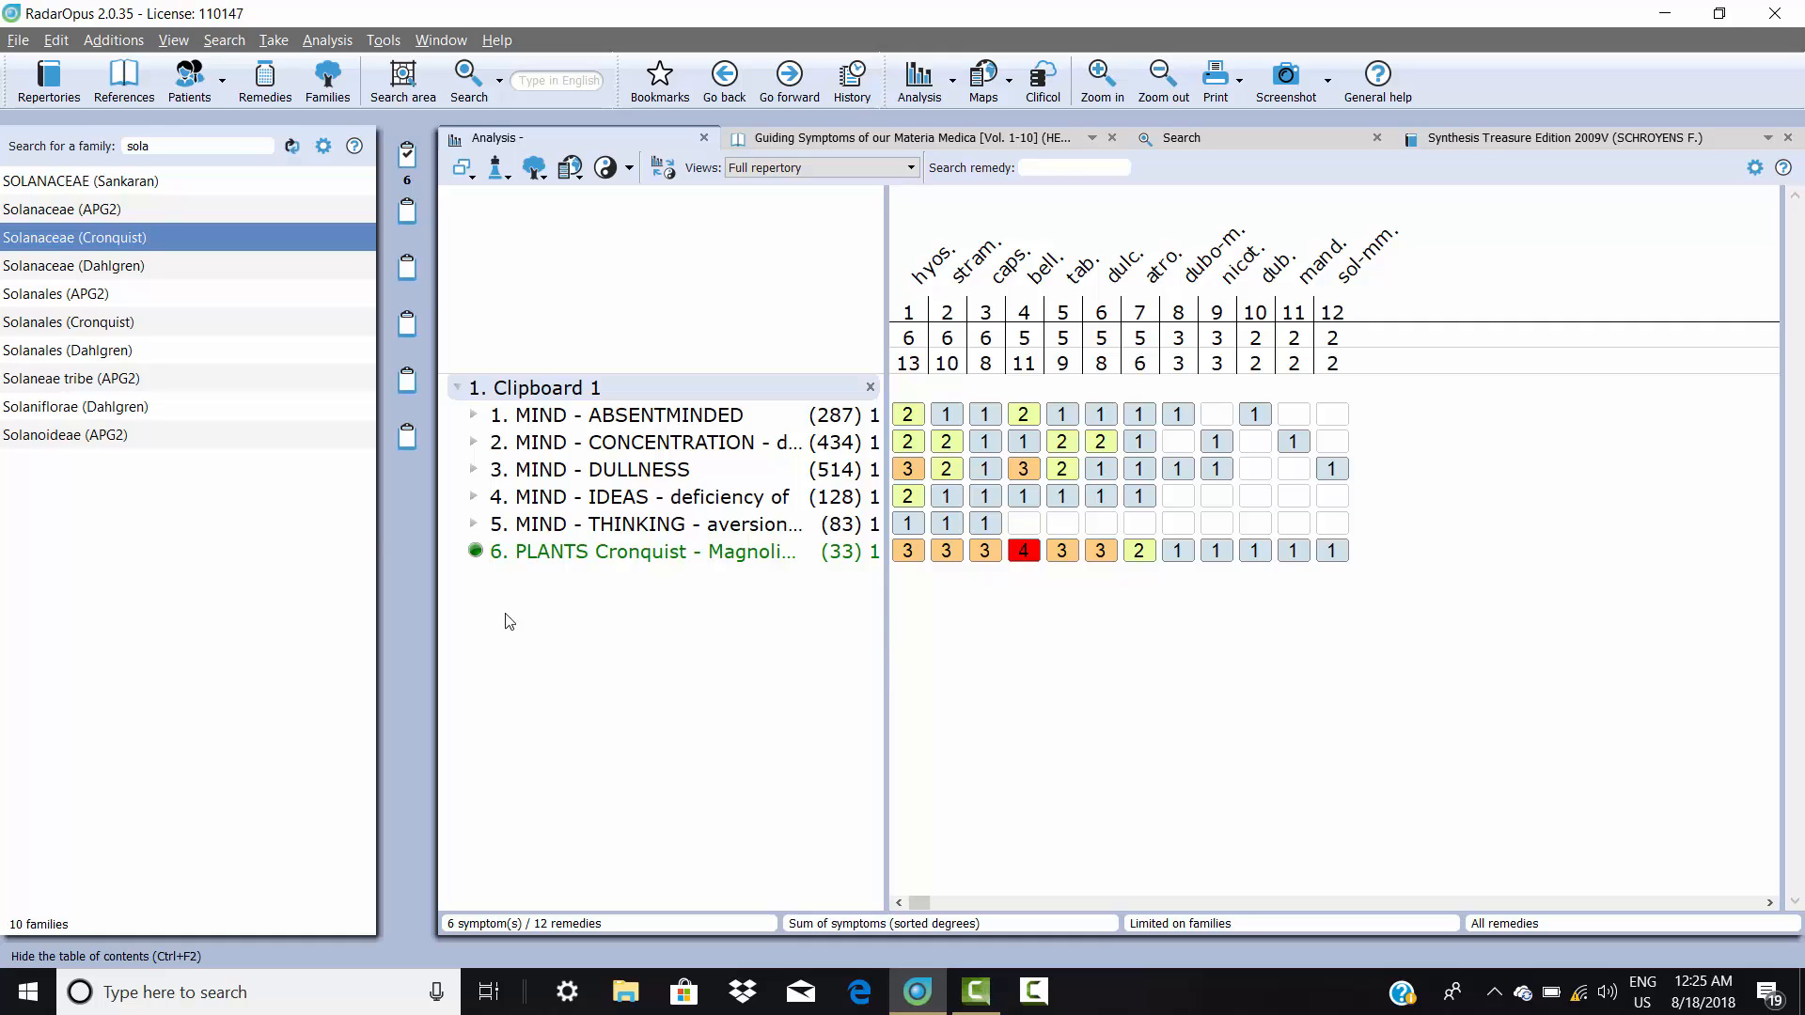
right_click(51, 244)
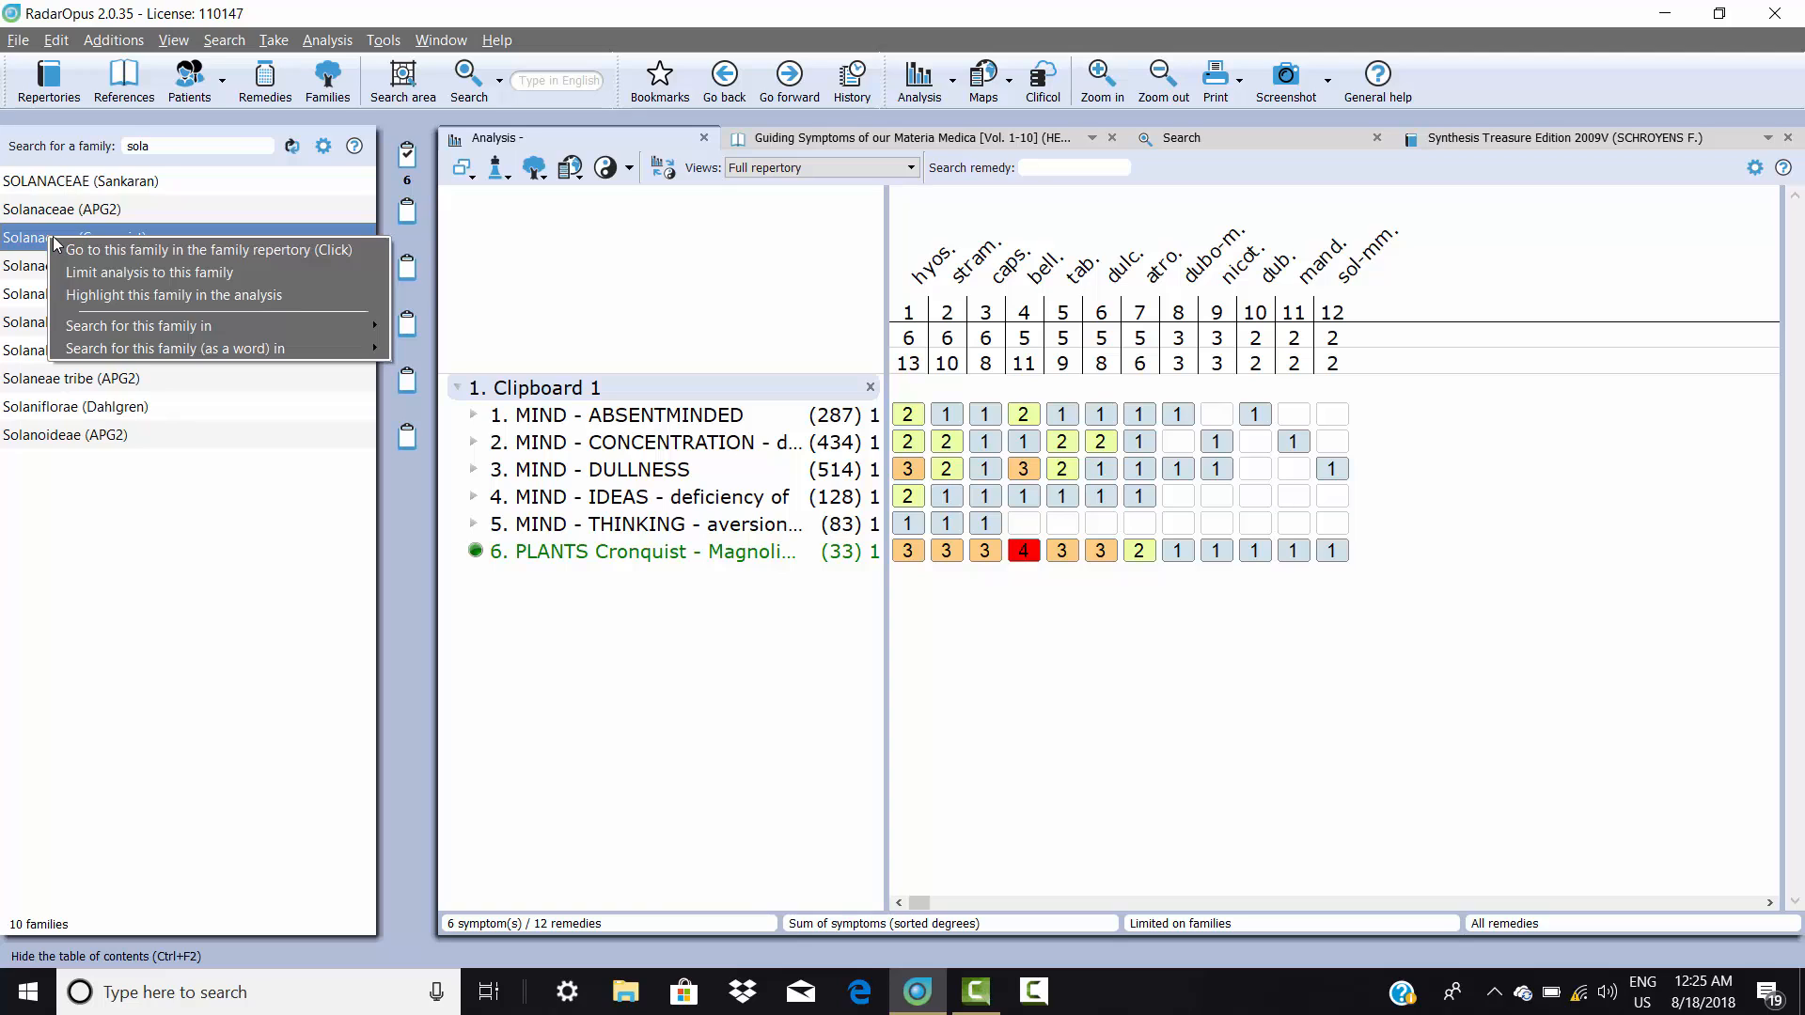
mouse_move(171, 346)
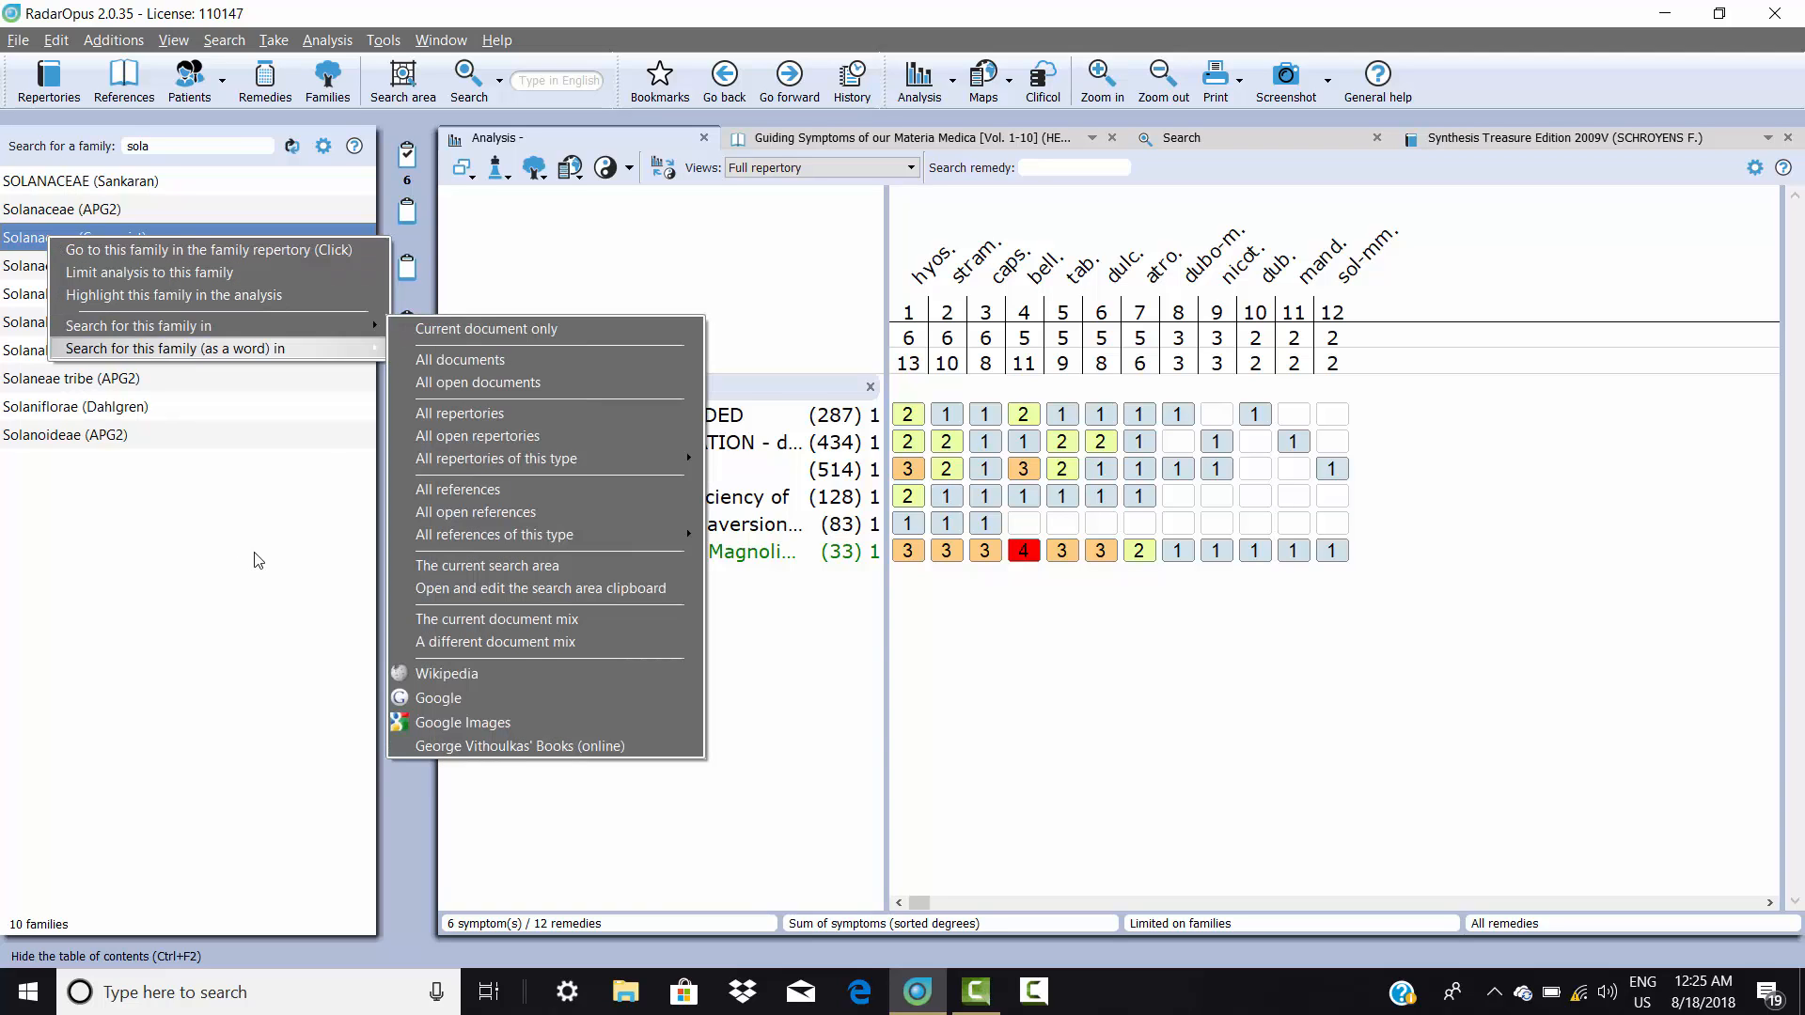
left_click(214, 583)
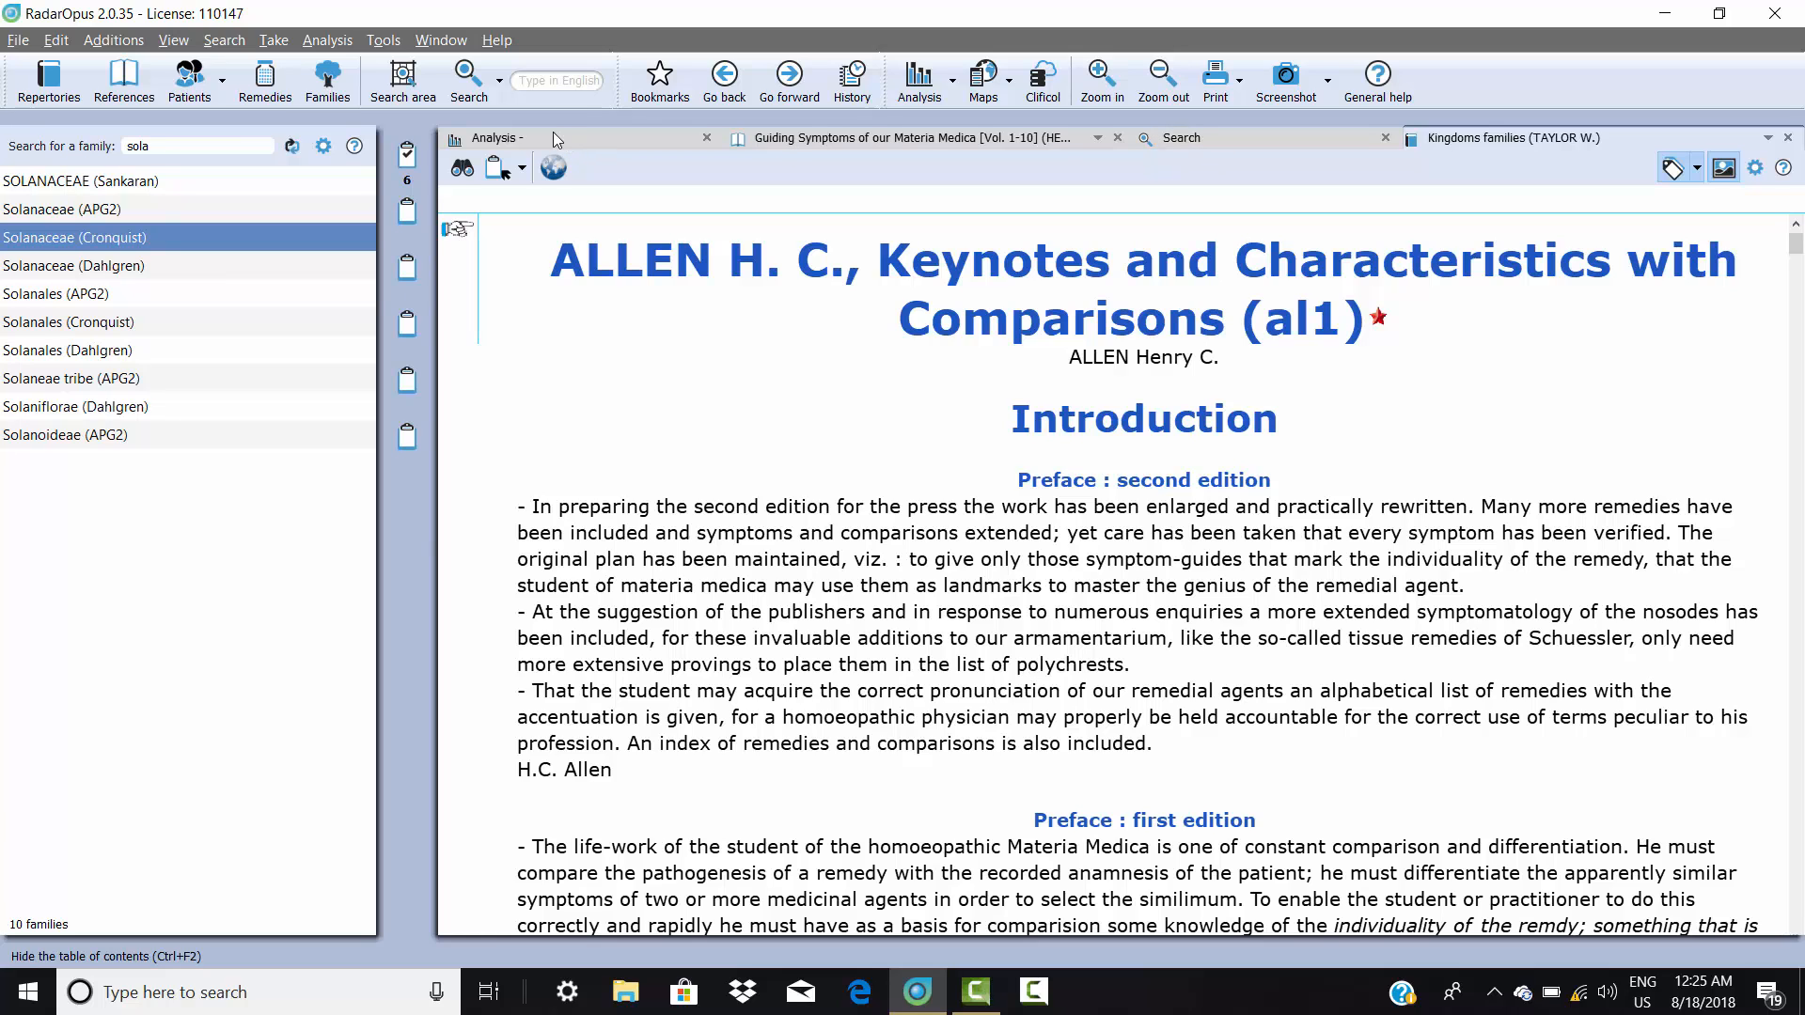
left_click(607, 137)
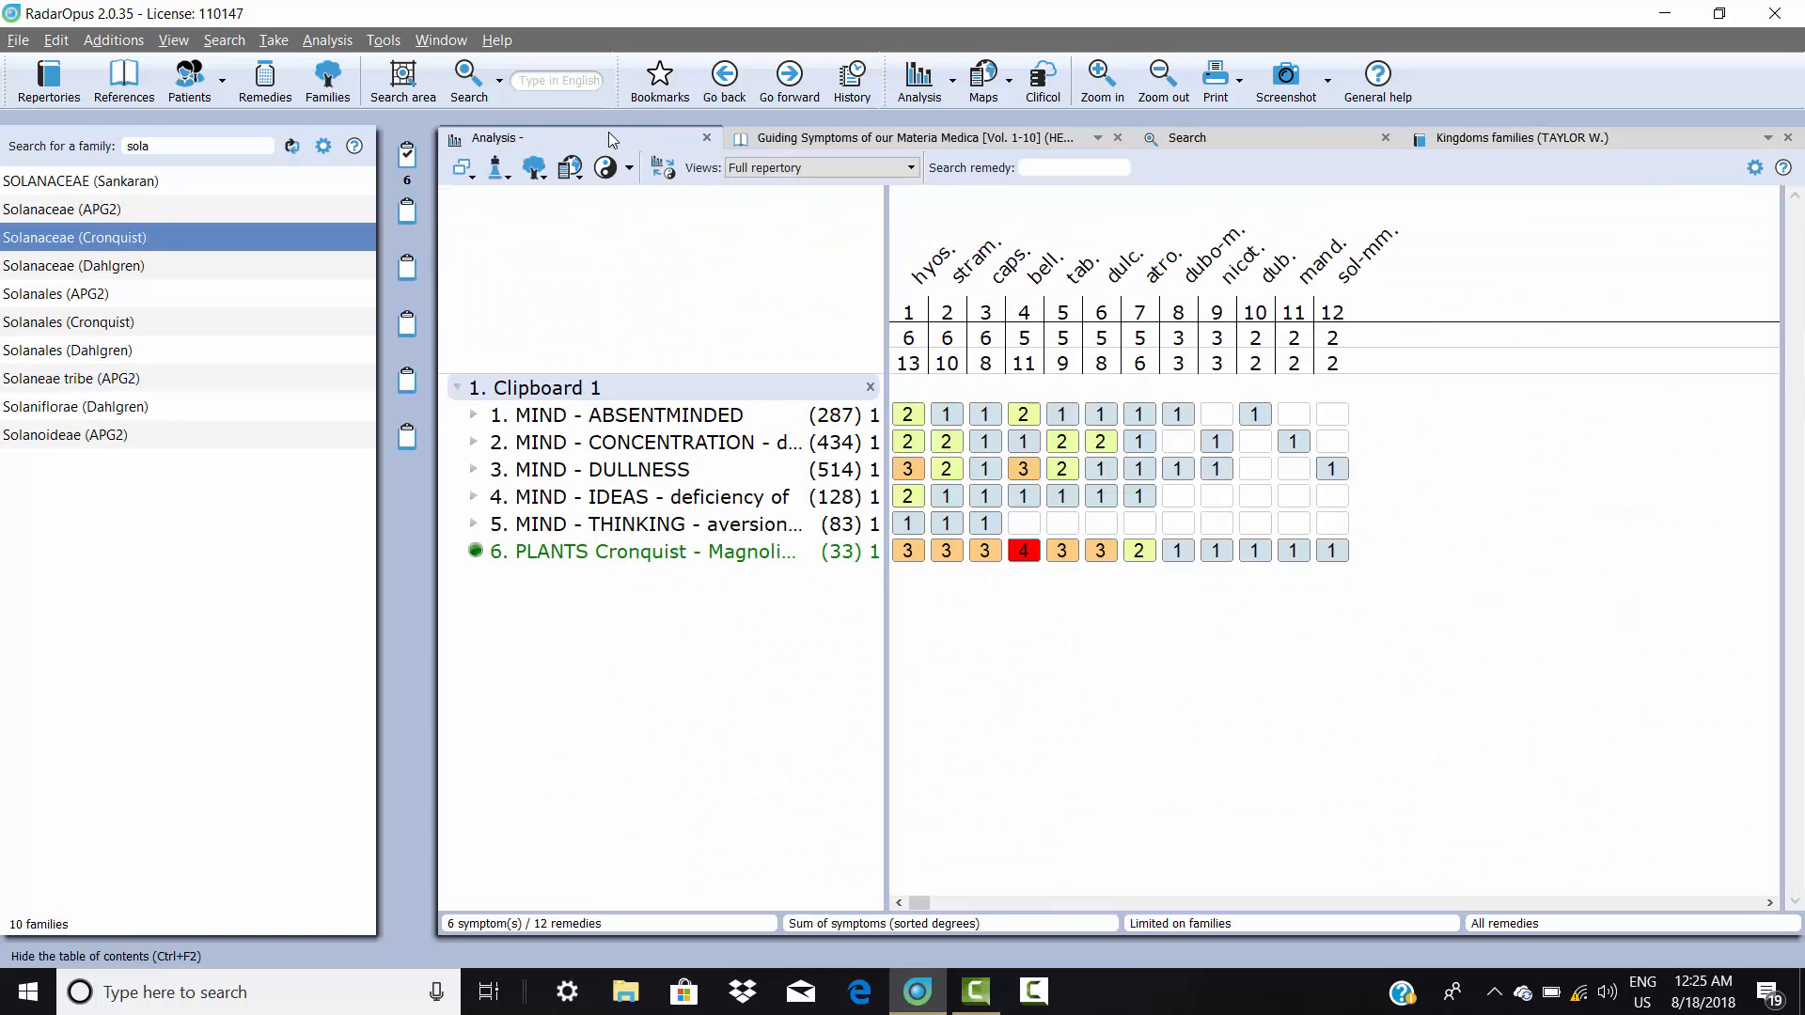
Delete the PLANTS Cronquist family rubric from Clipboard 1 to lift the family limitation
left_click(612, 556)
right_click(612, 555)
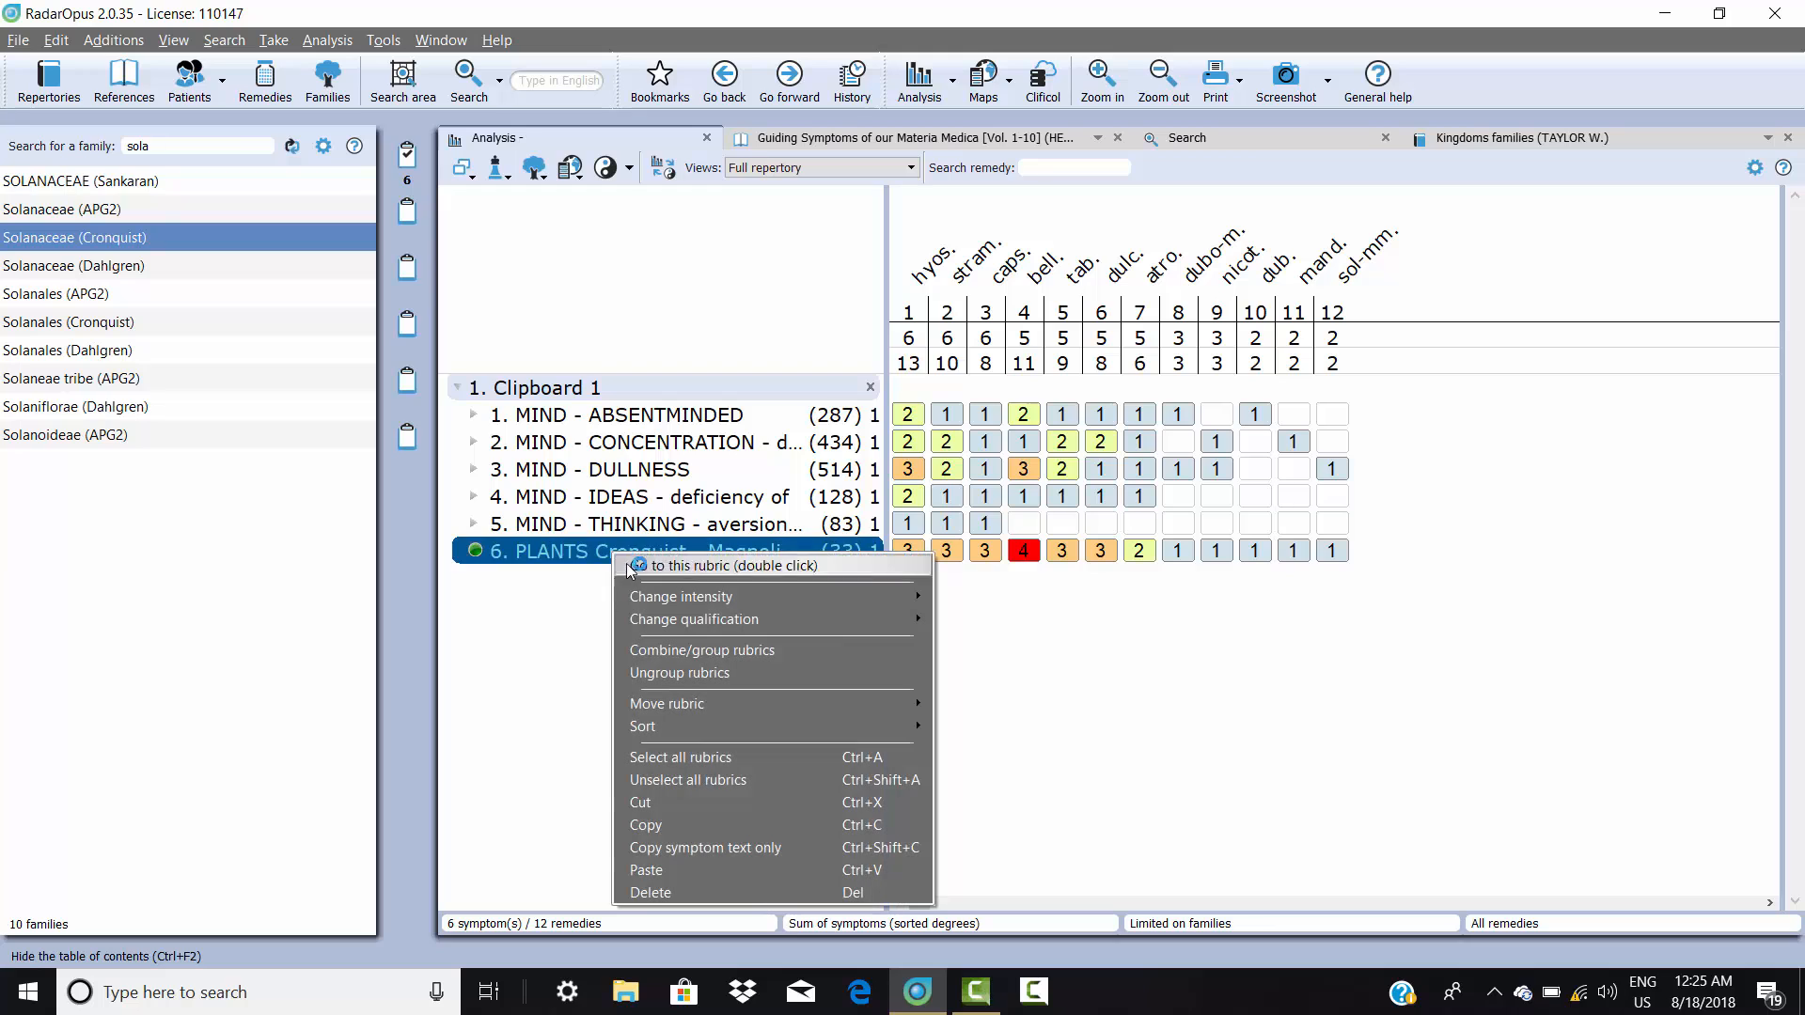
left_click(643, 893)
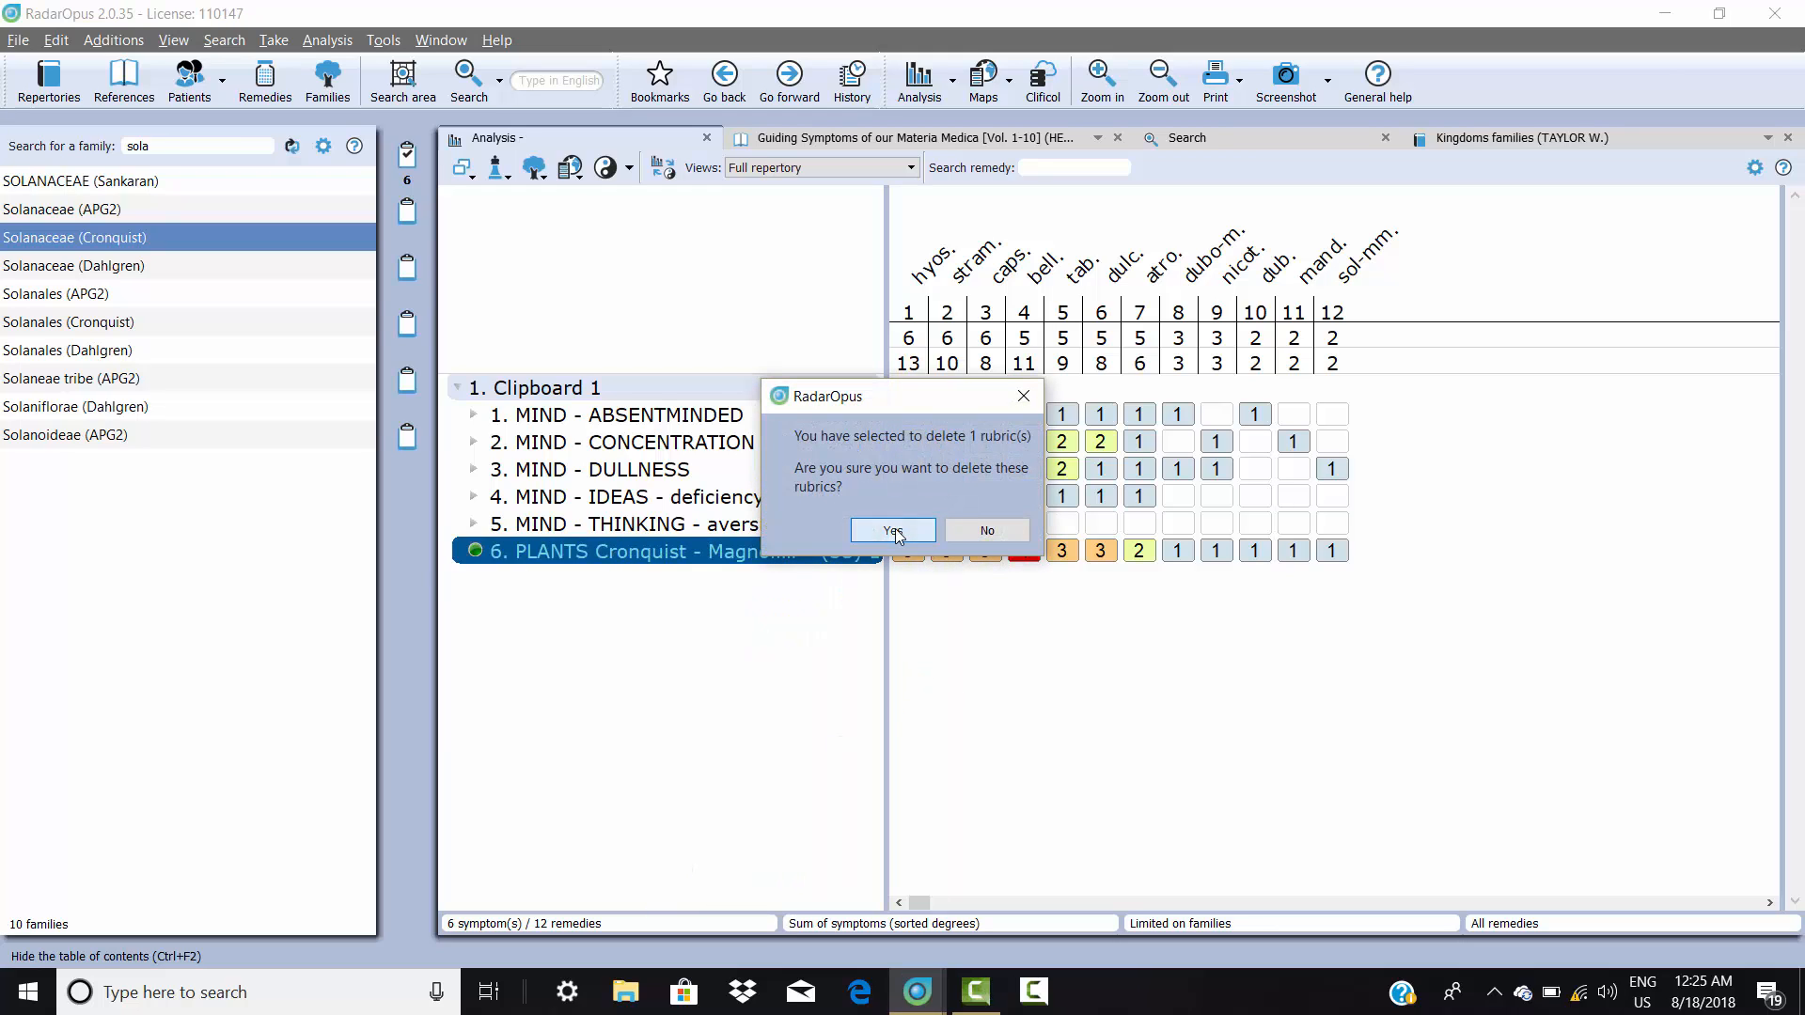
left_click(893, 532)
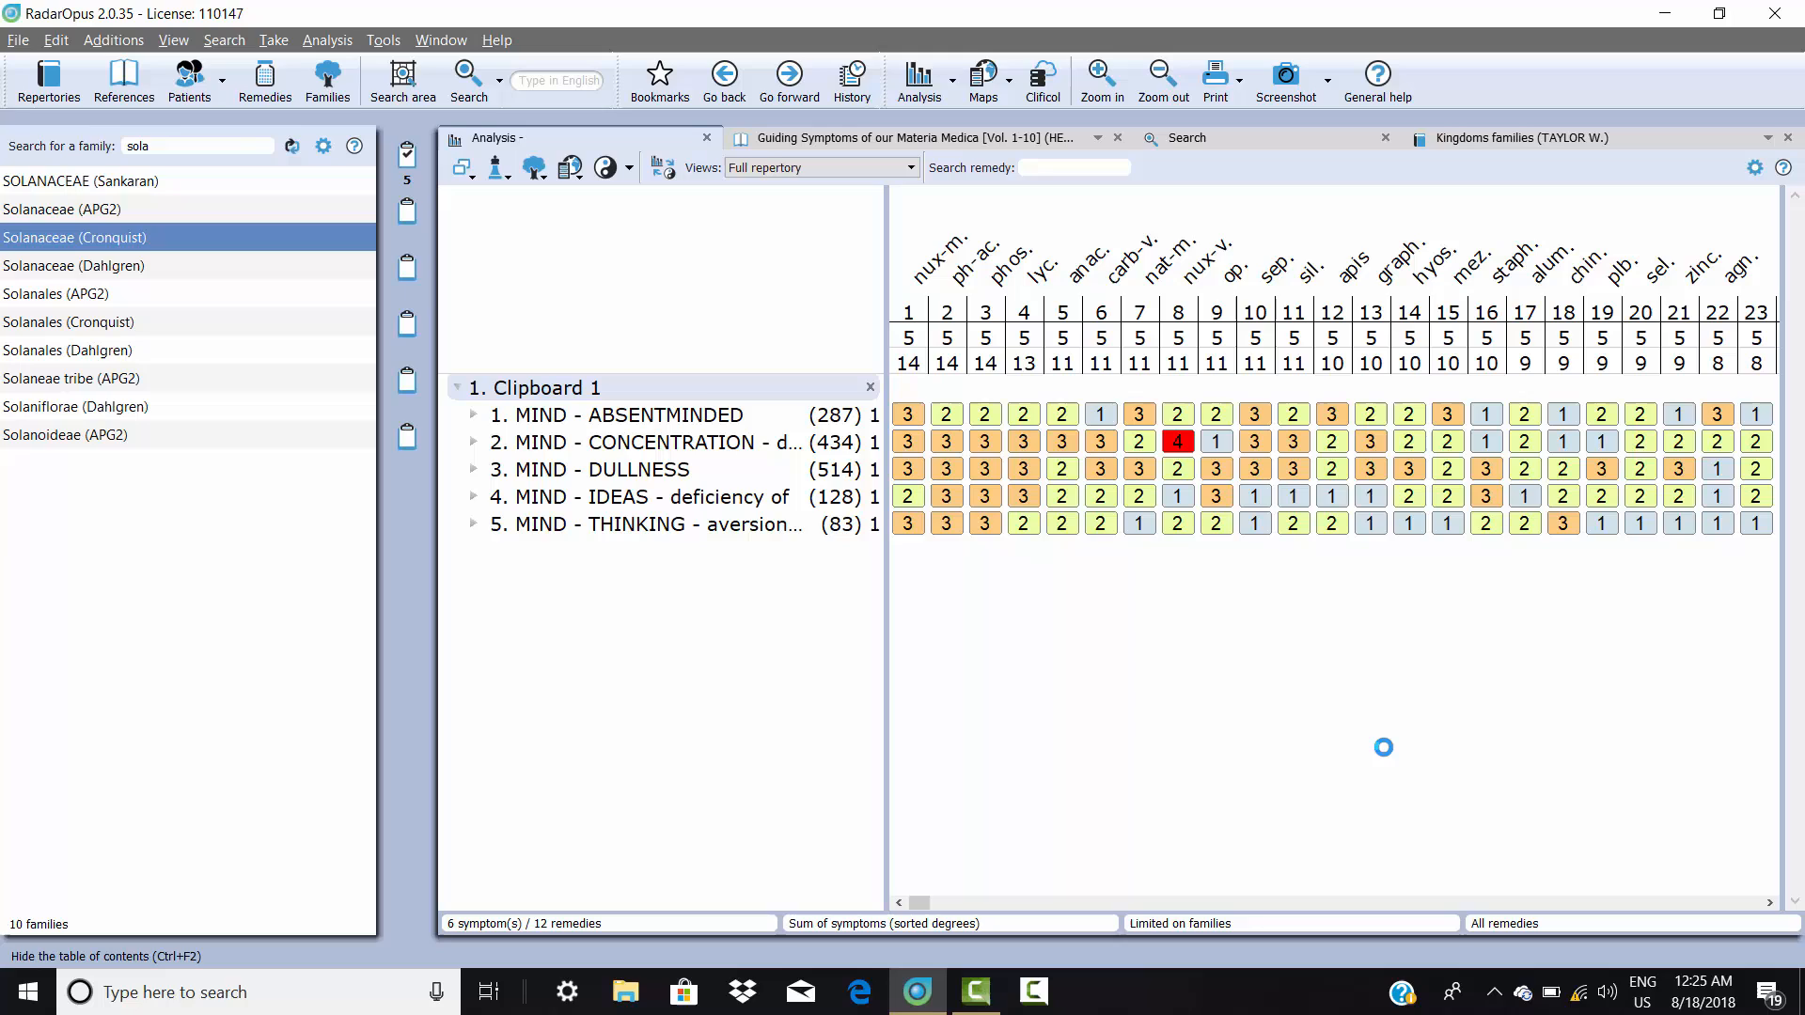
Search the family list for "loga" and limit the analysis to LOGANIACEAE (Sankaran)
left_click(292, 145)
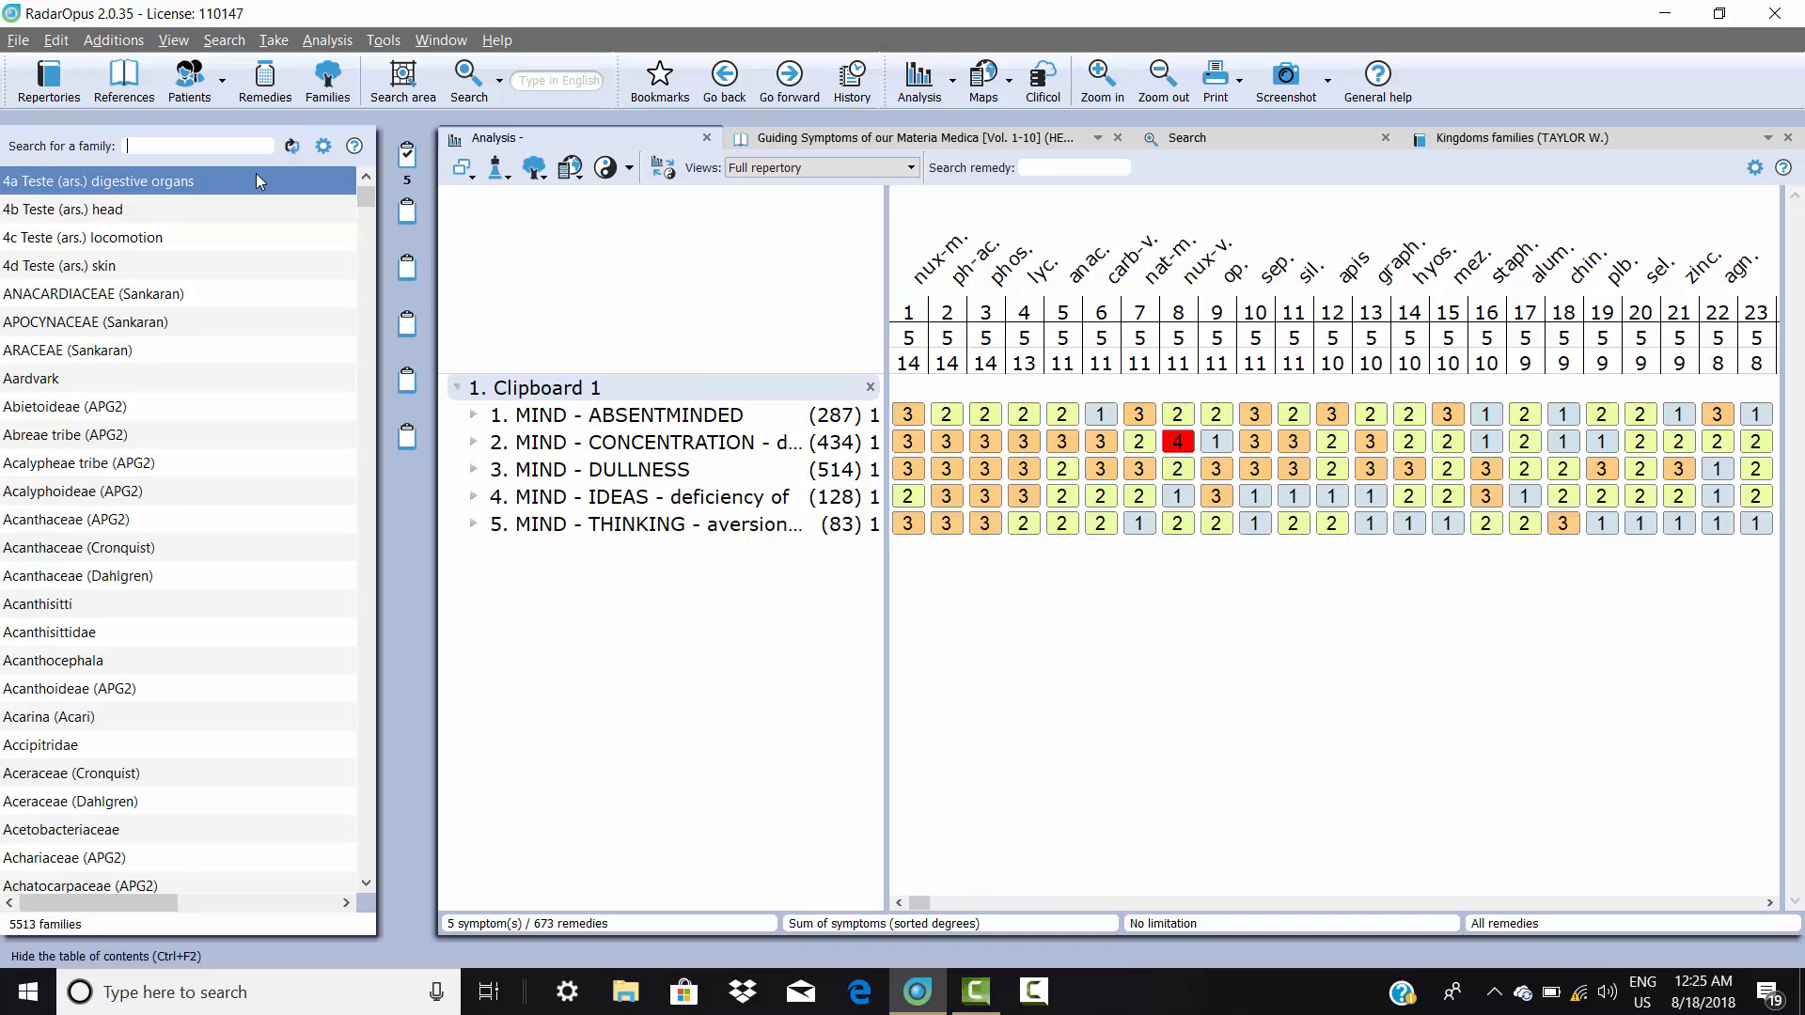
type("loga")
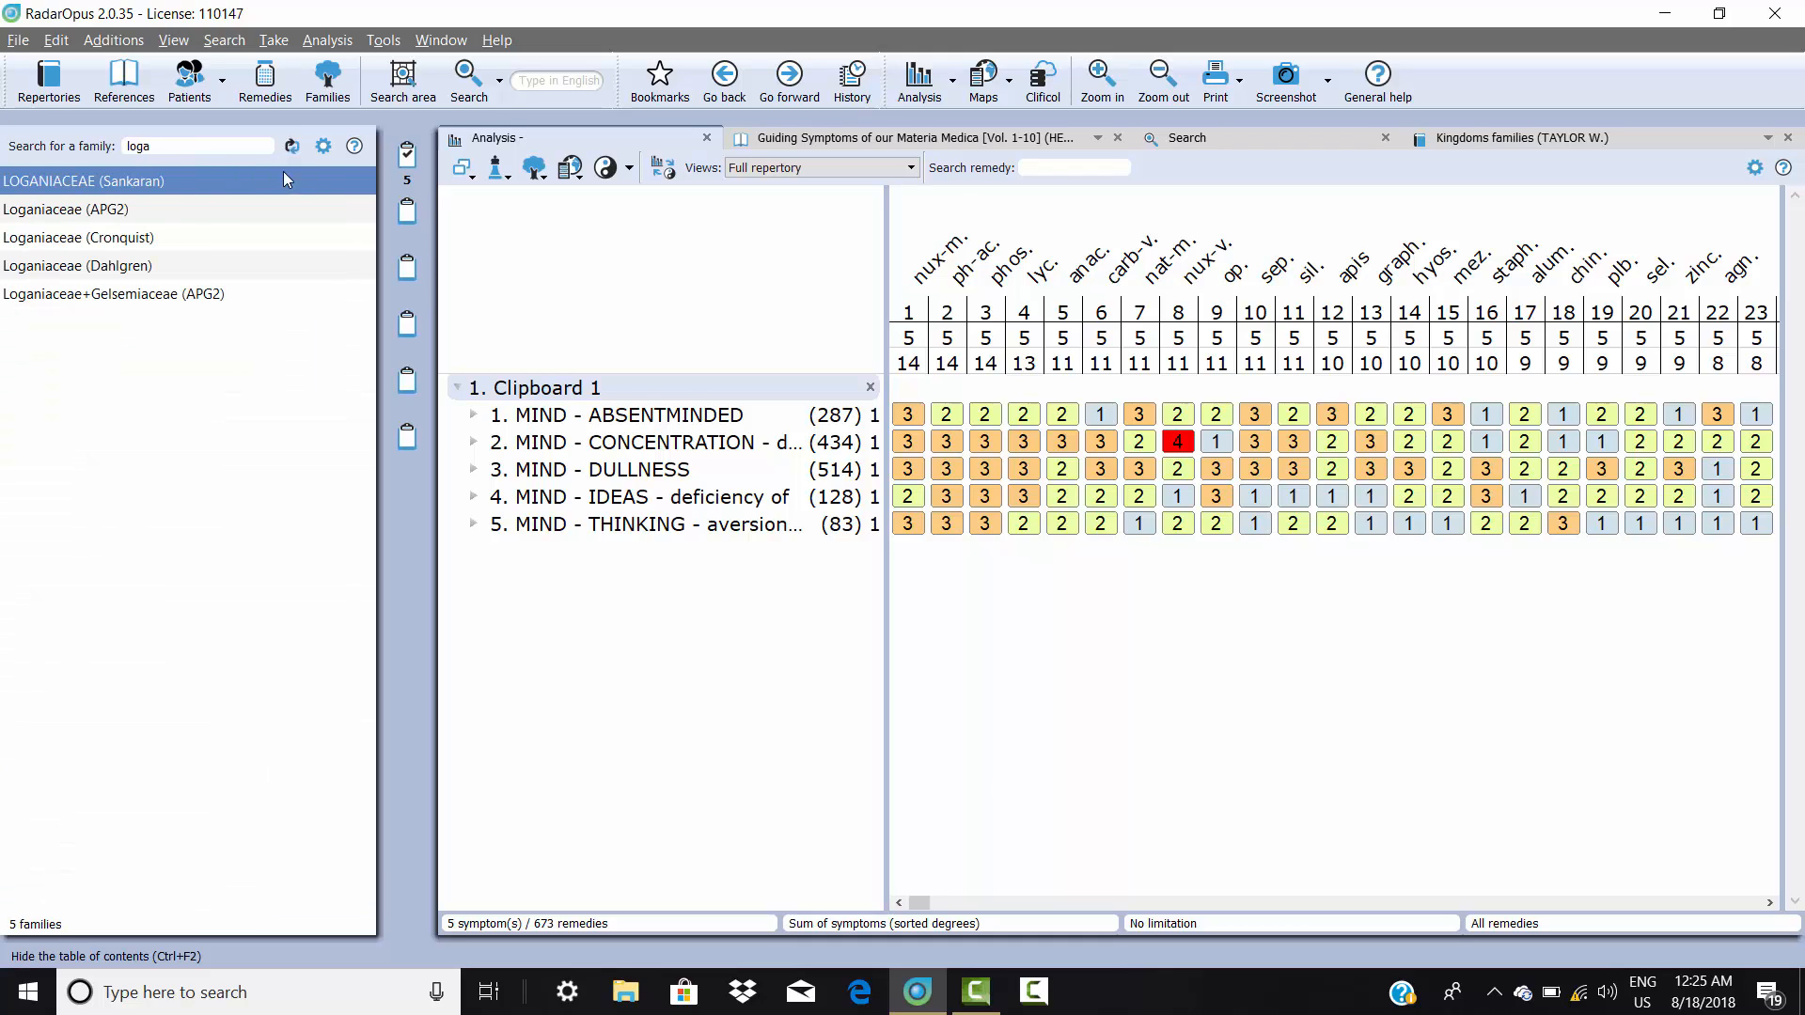
right_click(52, 186)
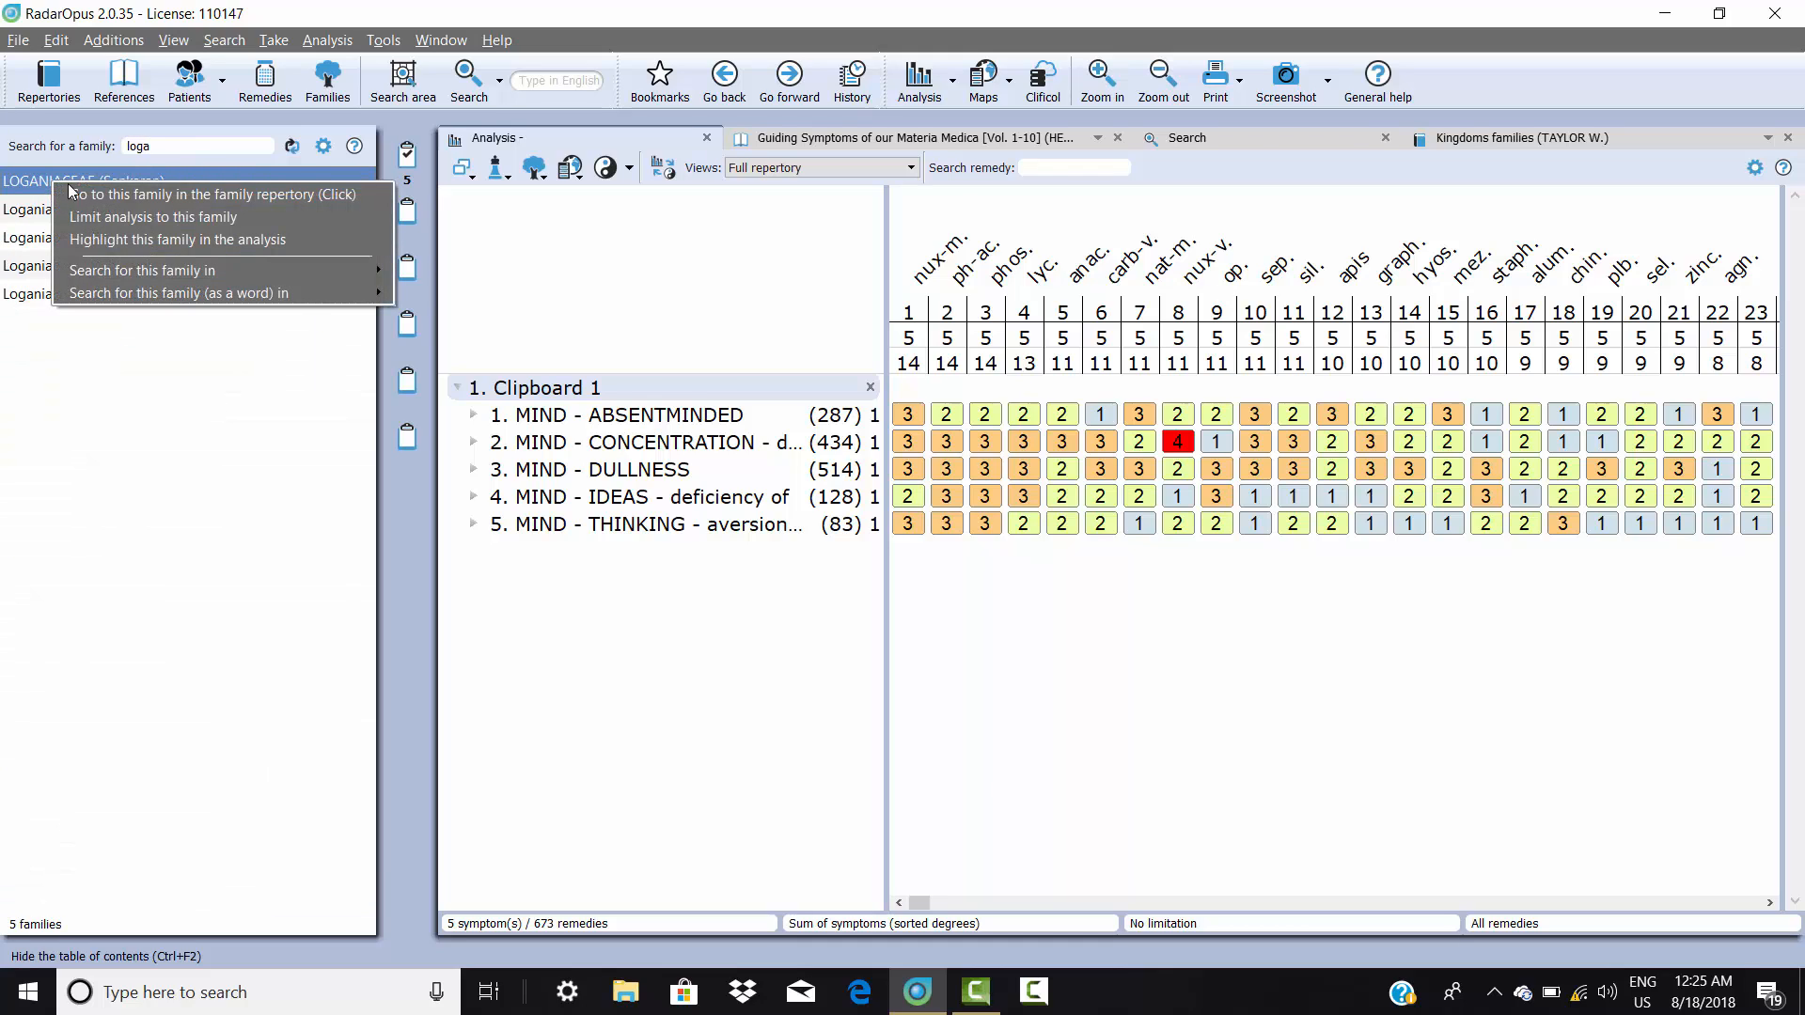
left_click(106, 218)
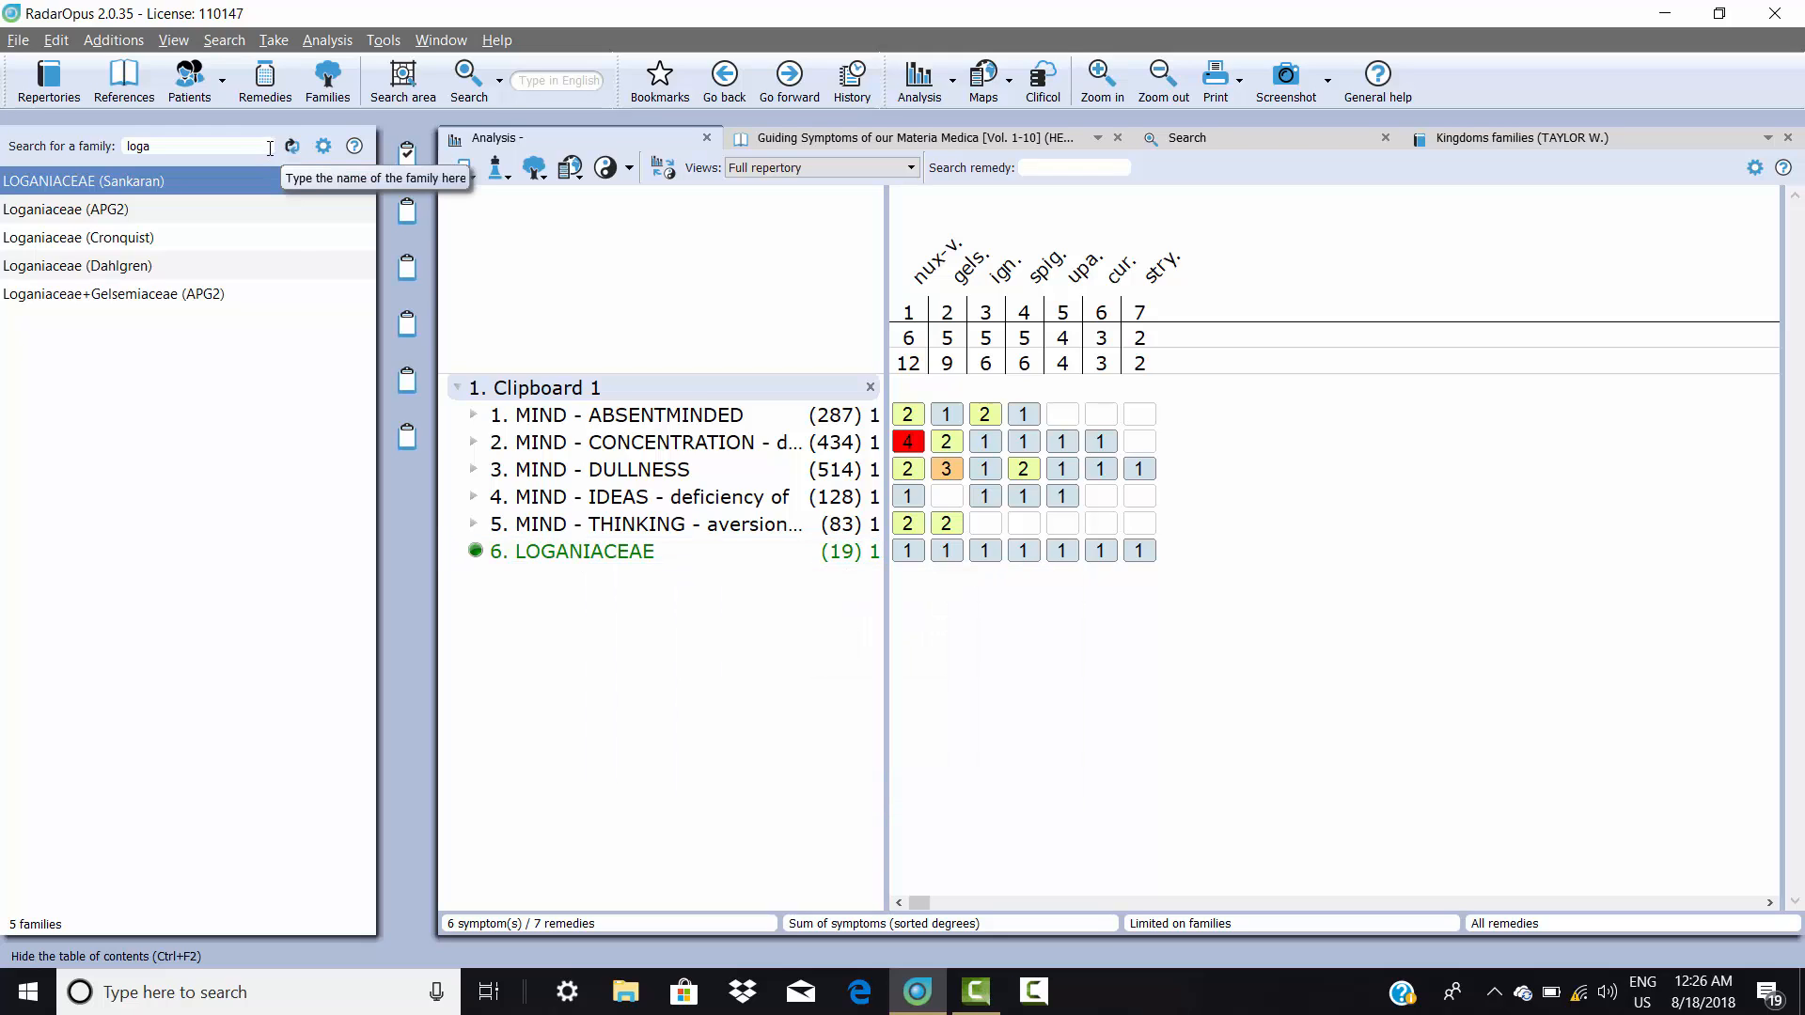
Clear the previous family search and search the family list for "miner"
left_click(290, 148)
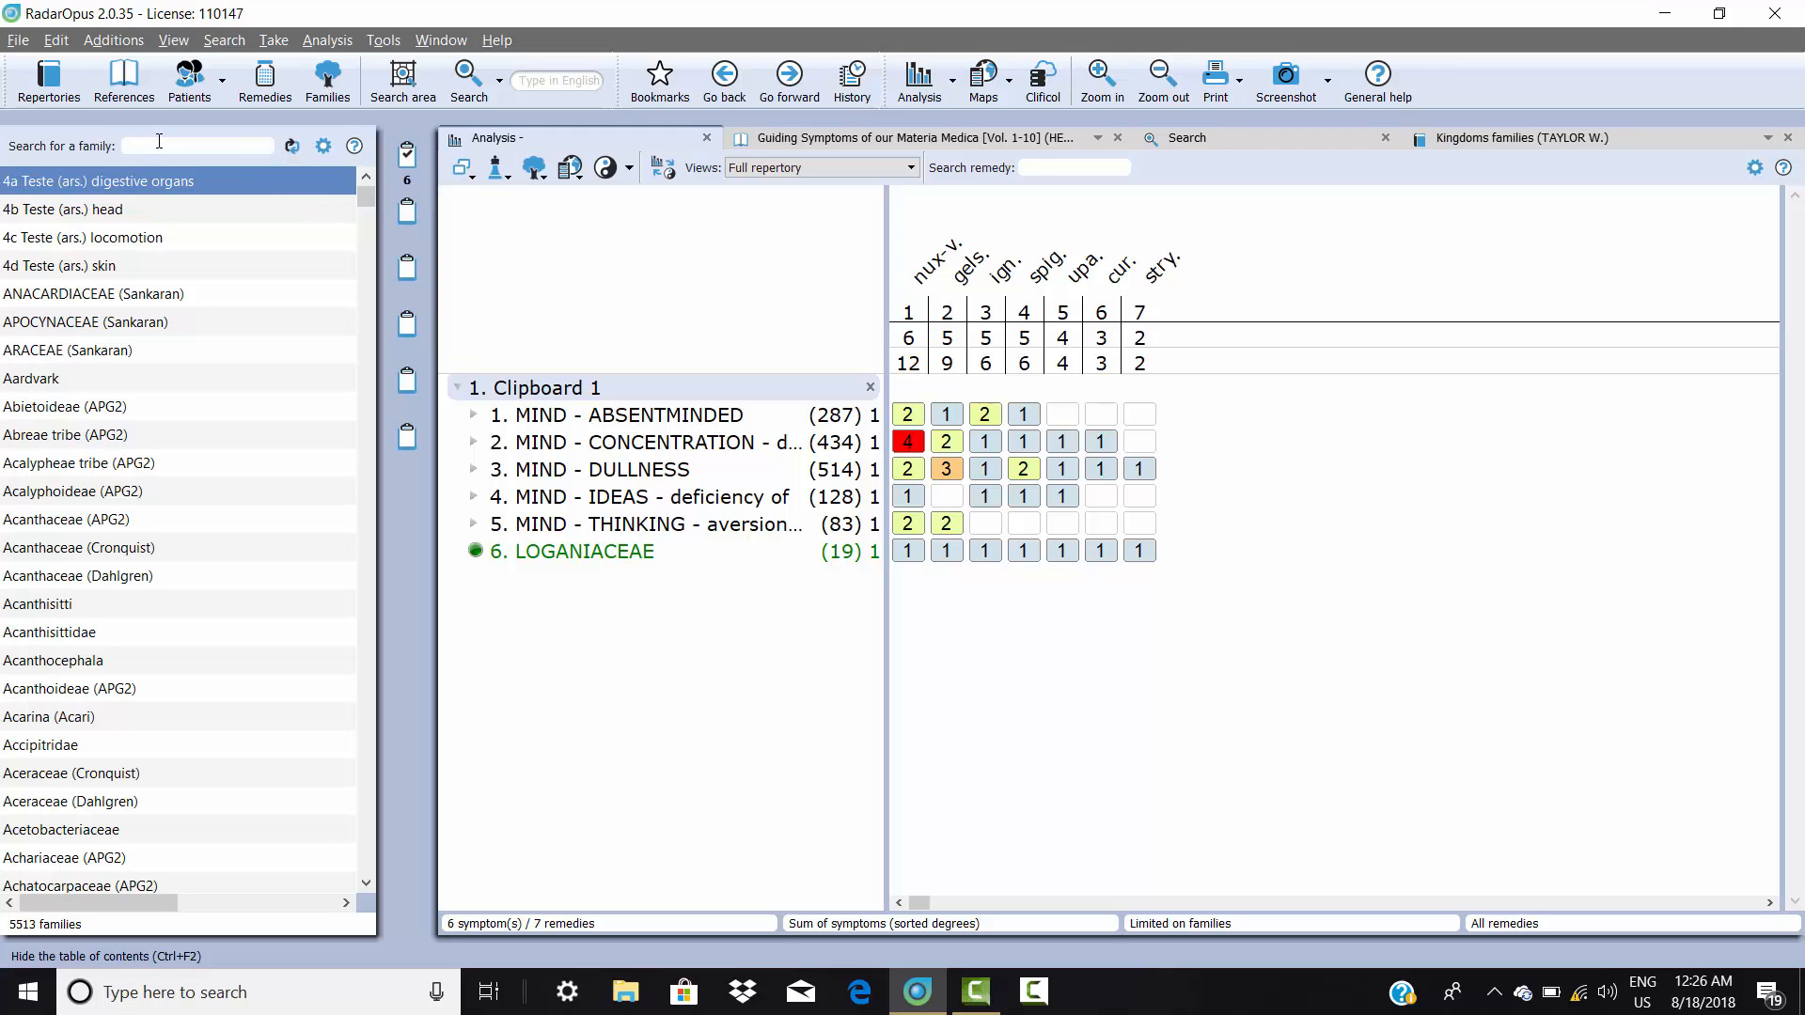
type("mi")
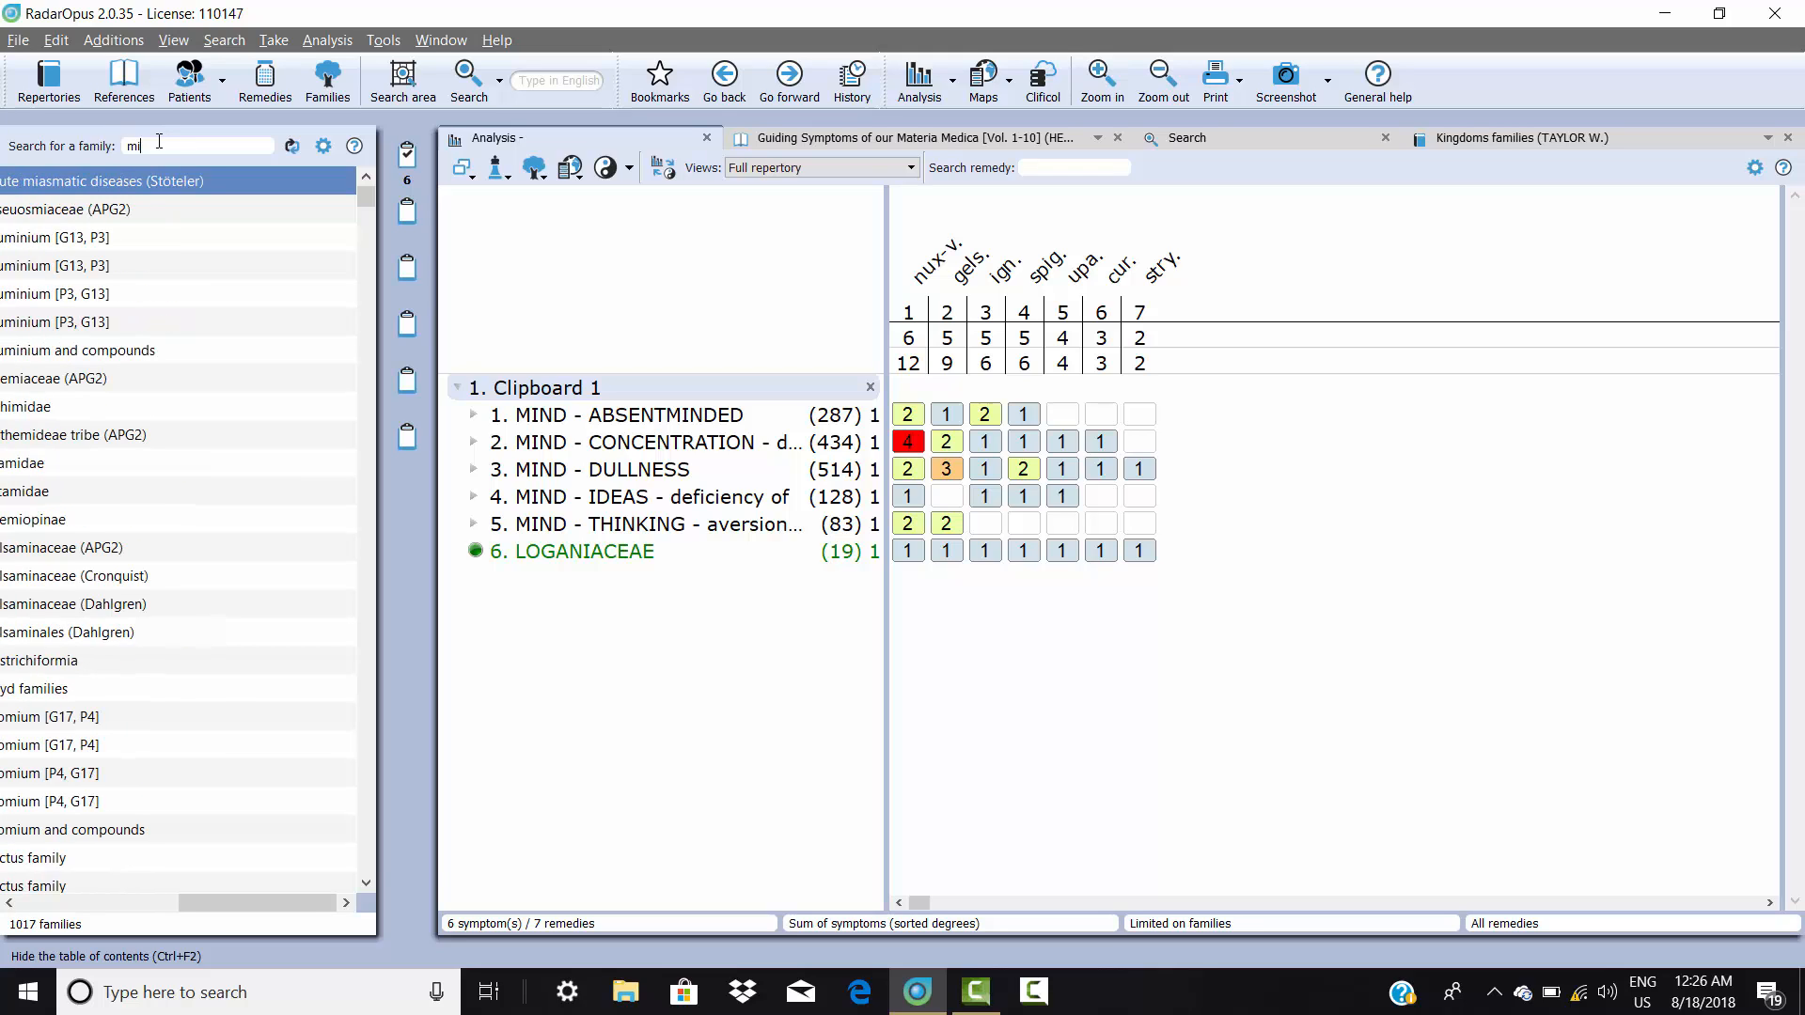
type("na")
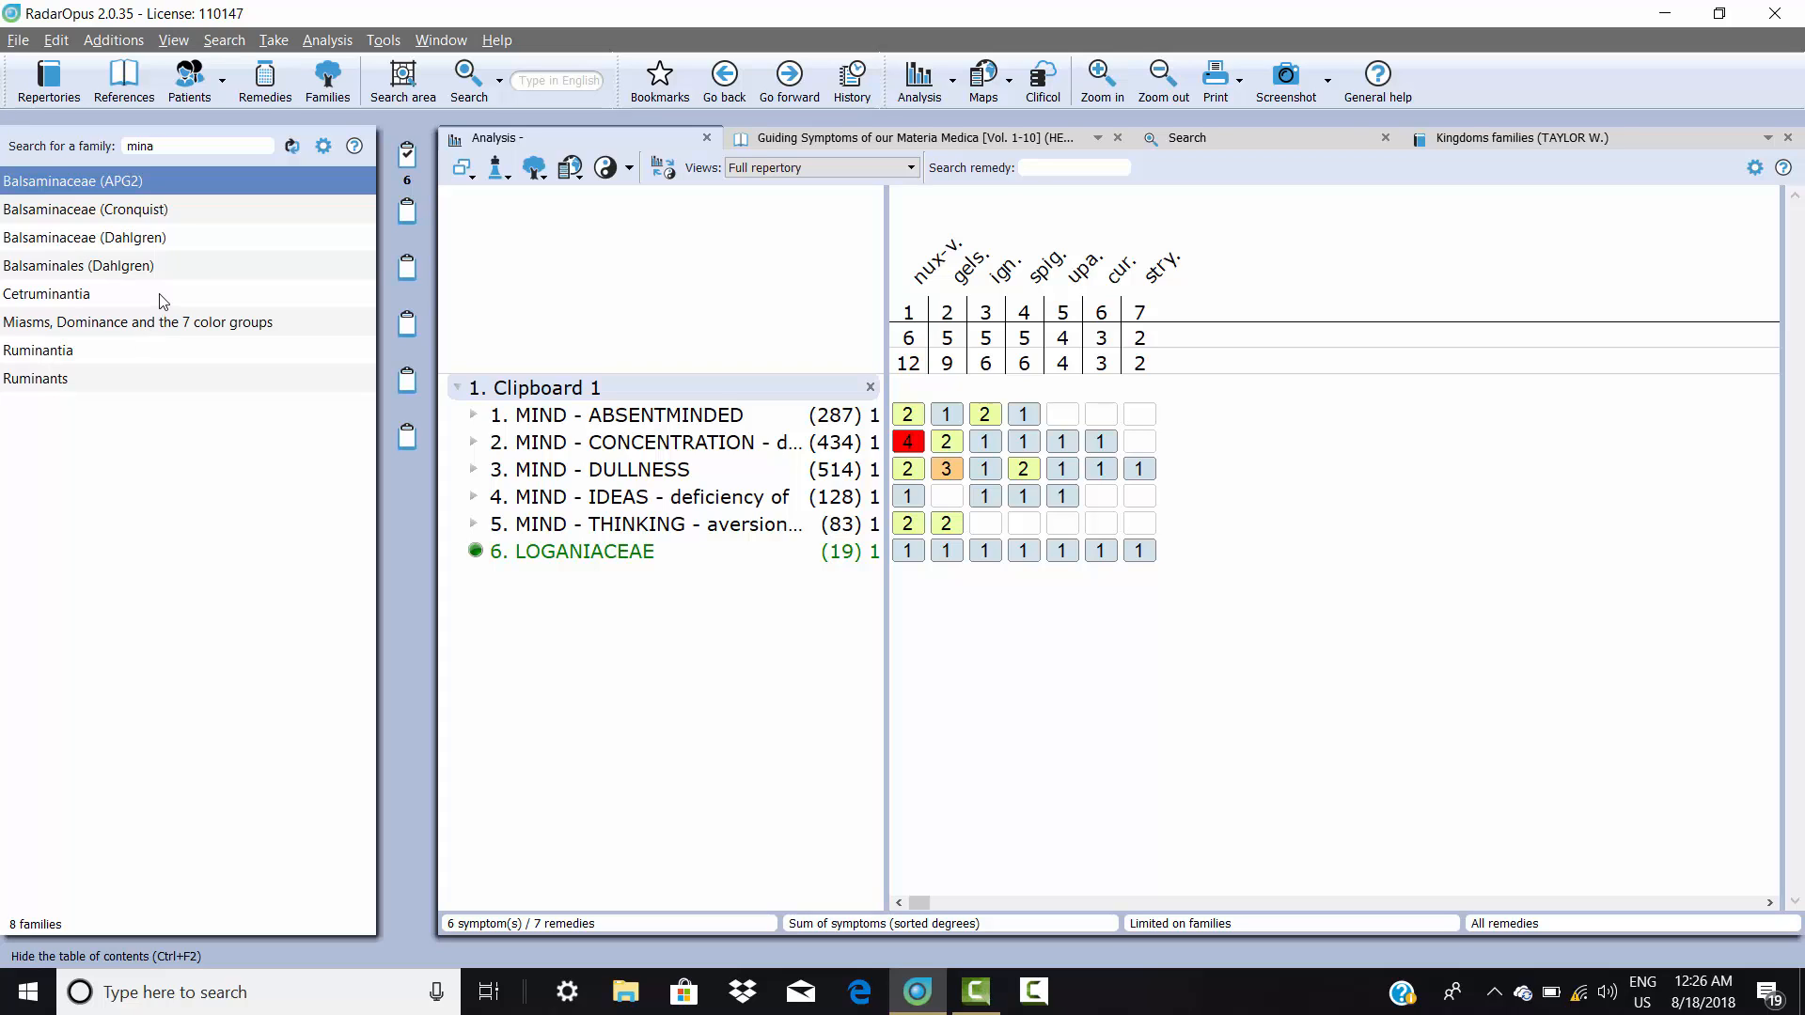
key("BackSpace")
key("BackSpace")
key("BackSpace")
key("BackSpace")
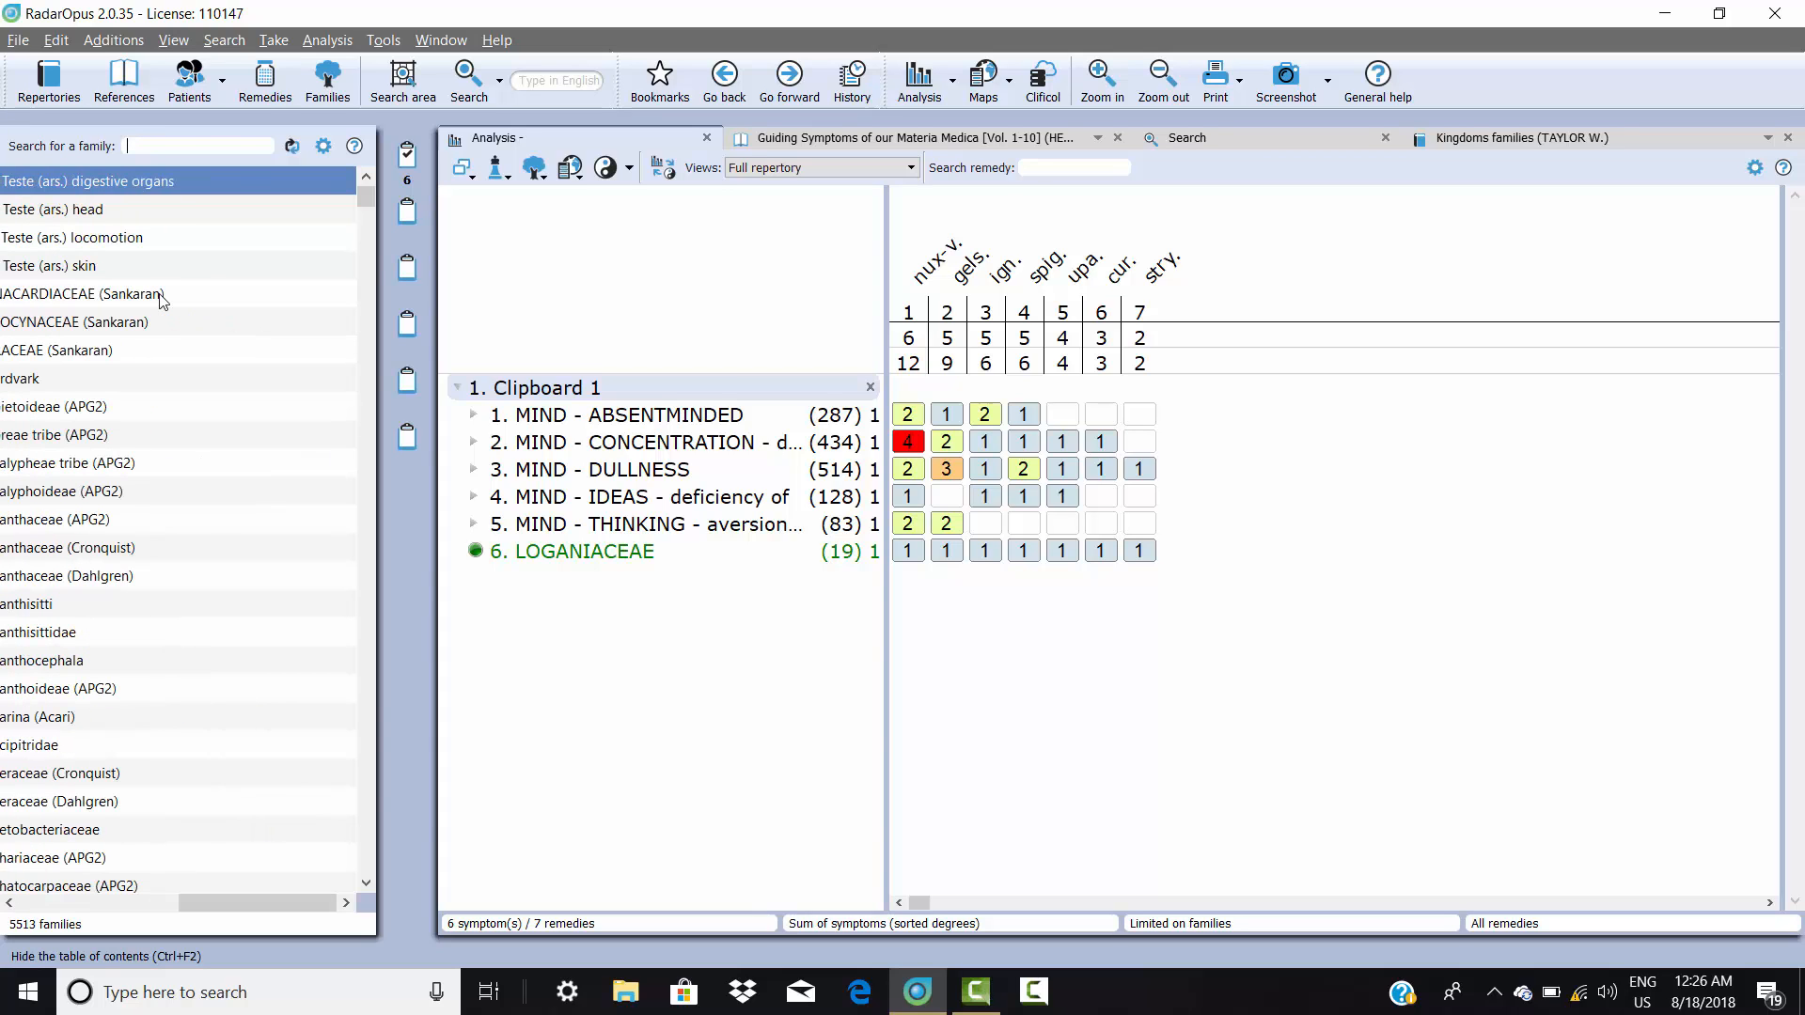
type("min")
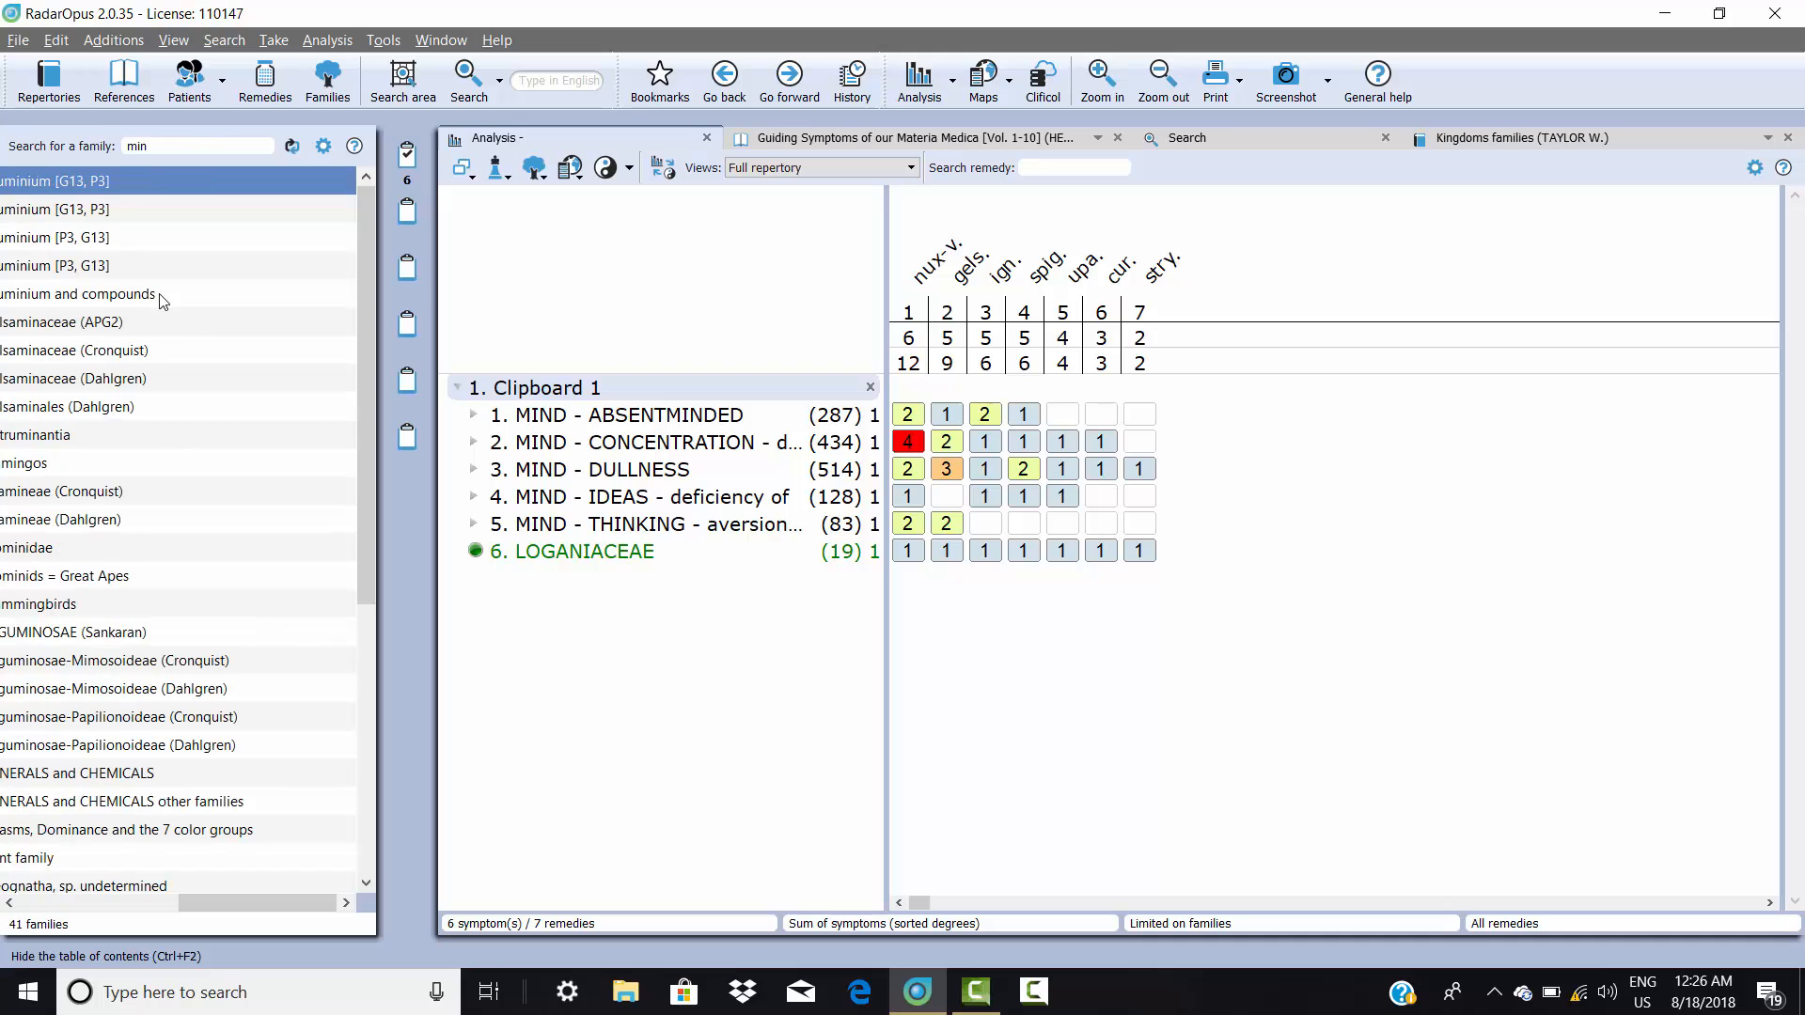
type("er")
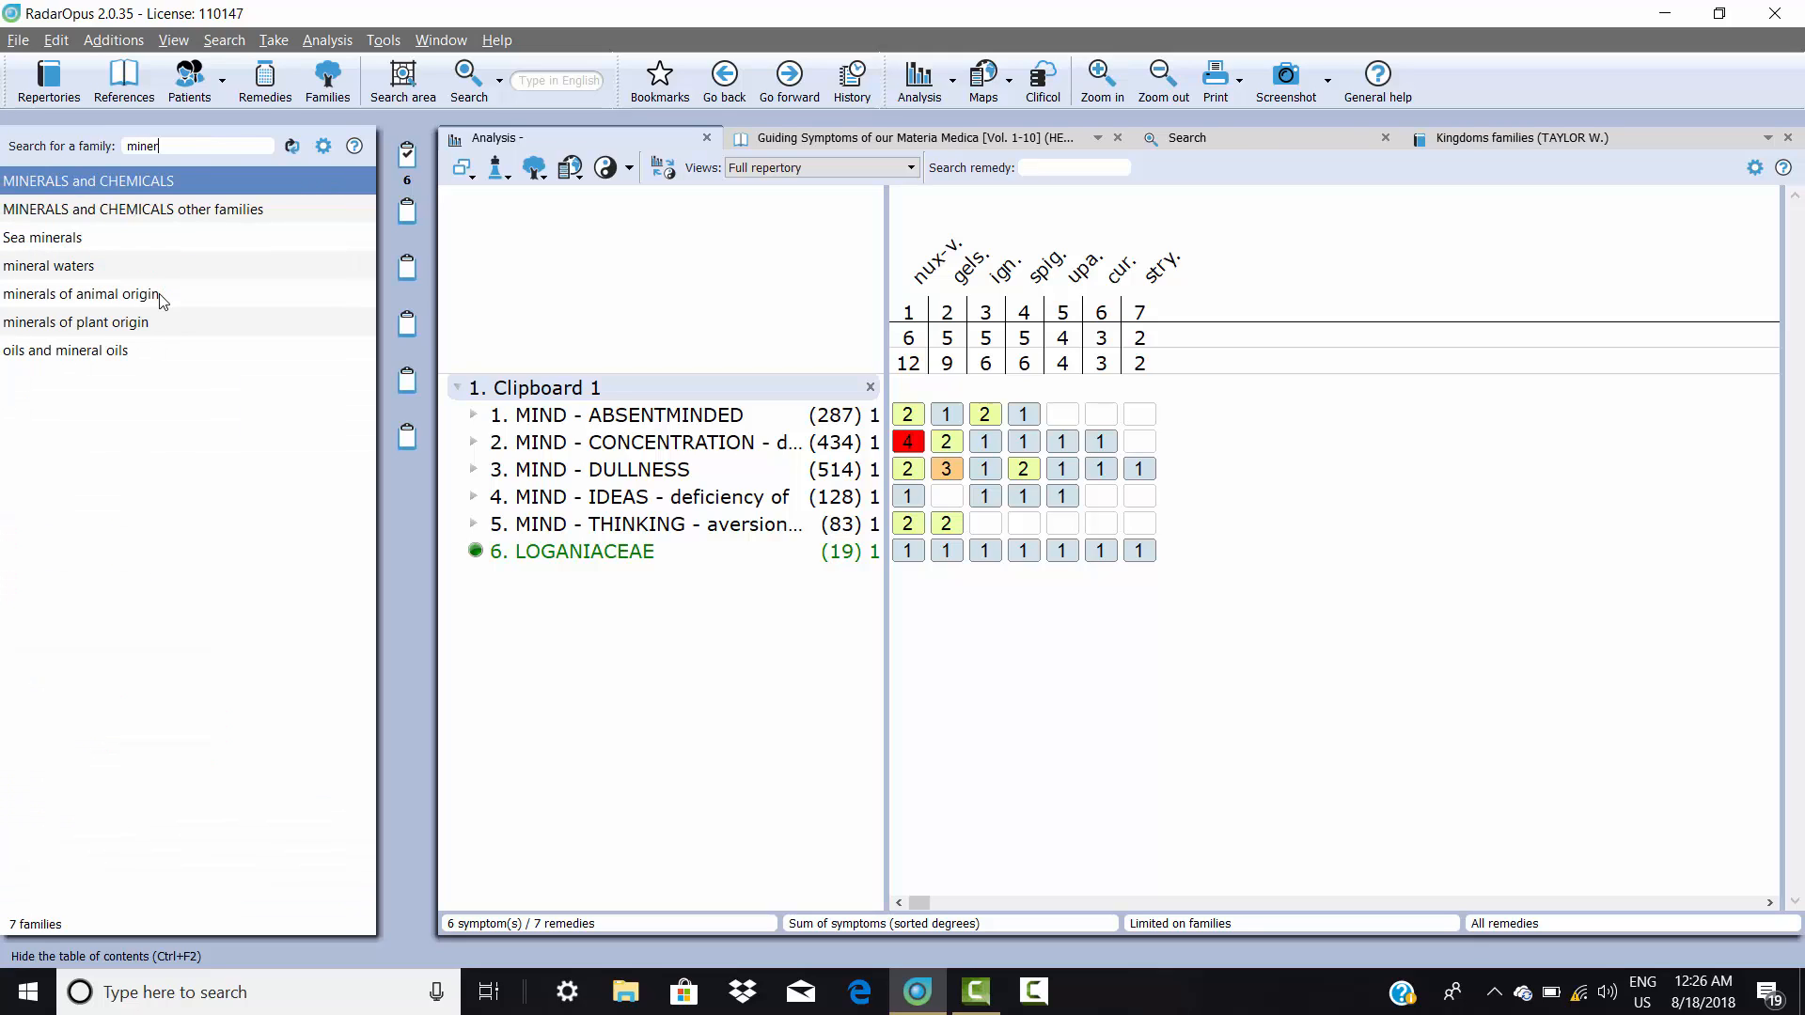
Delete the LOGANIACEAE rubric from Clipboard 1 and limit the analysis to the family MINERALS and CHEMICALS
left_click(795, 468)
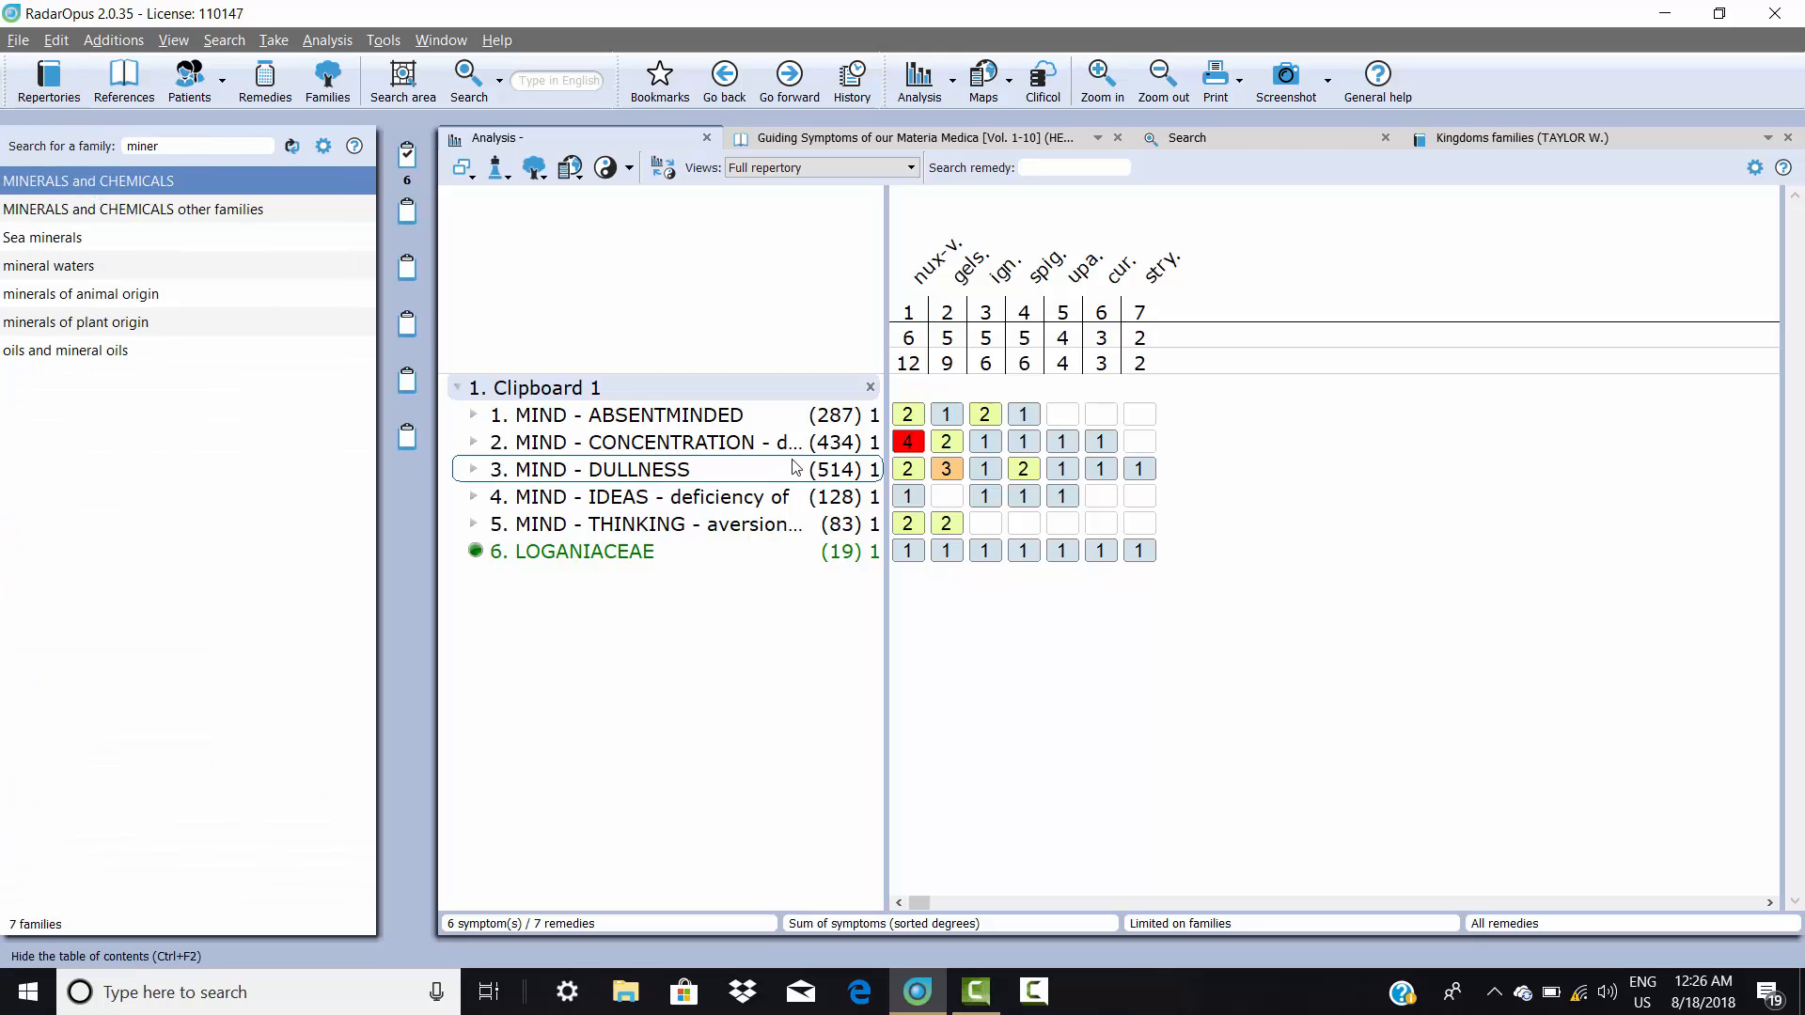
right_click(526, 550)
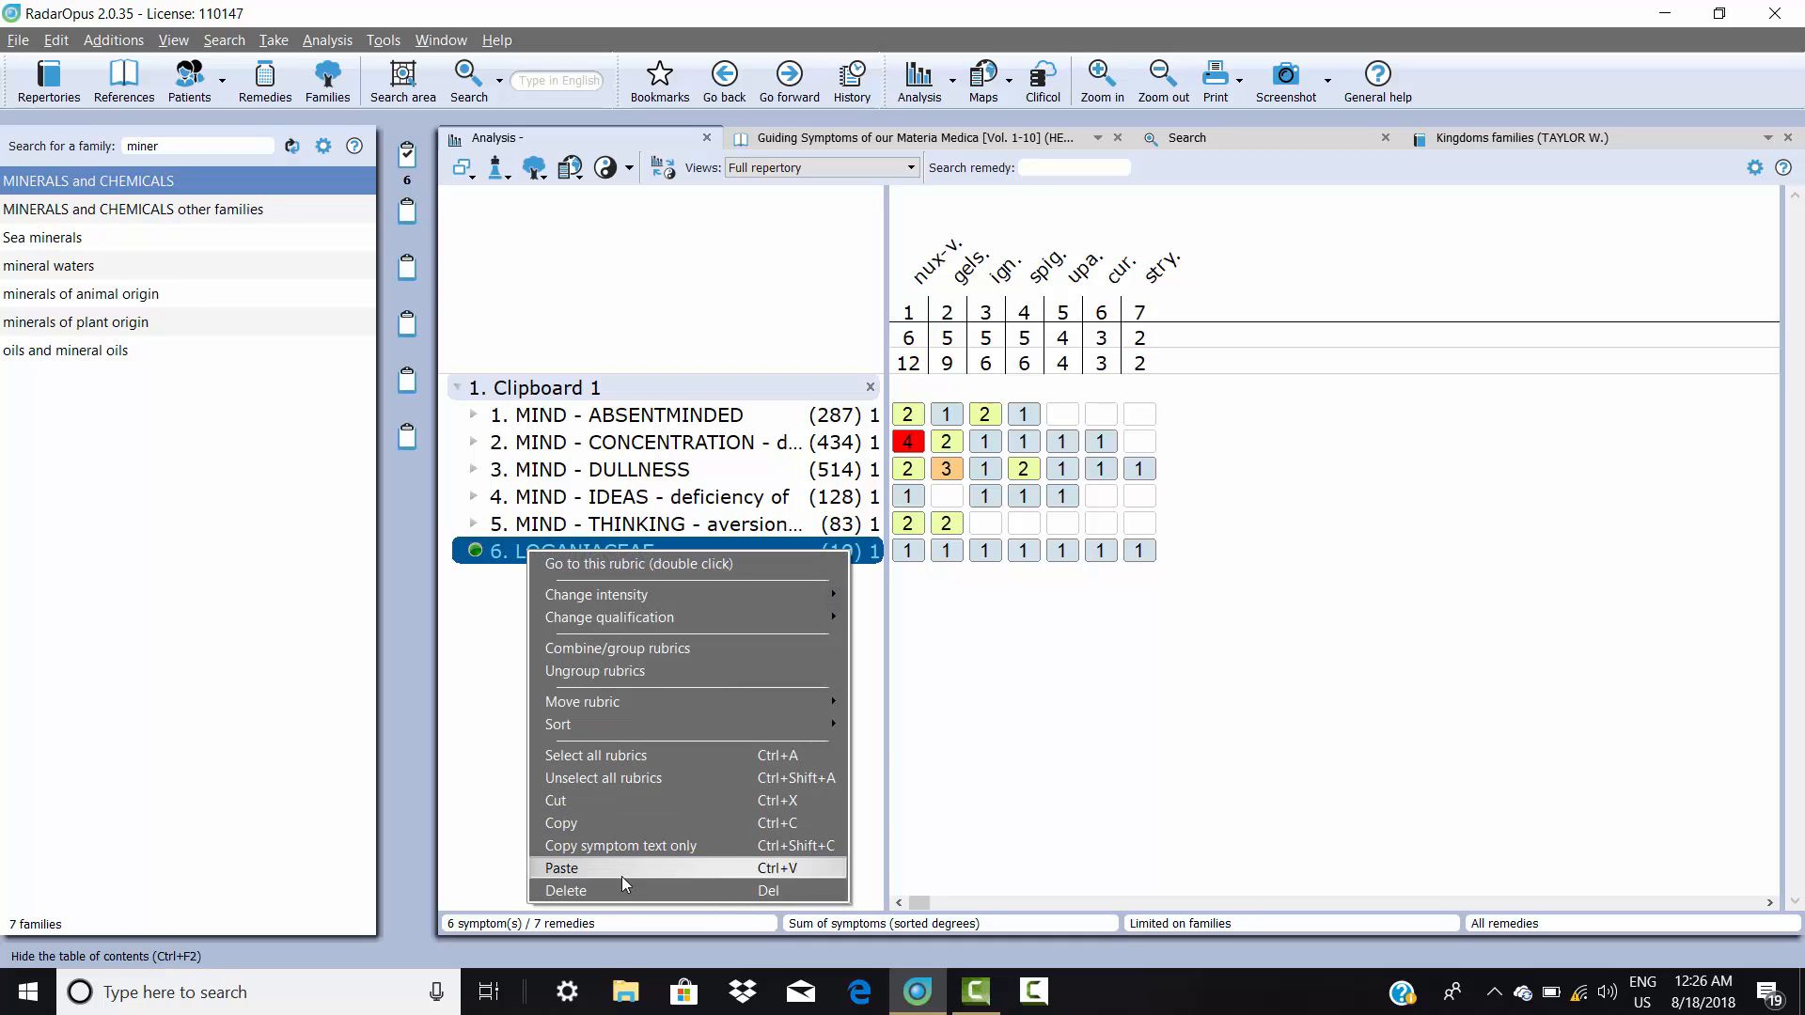
left_click(595, 893)
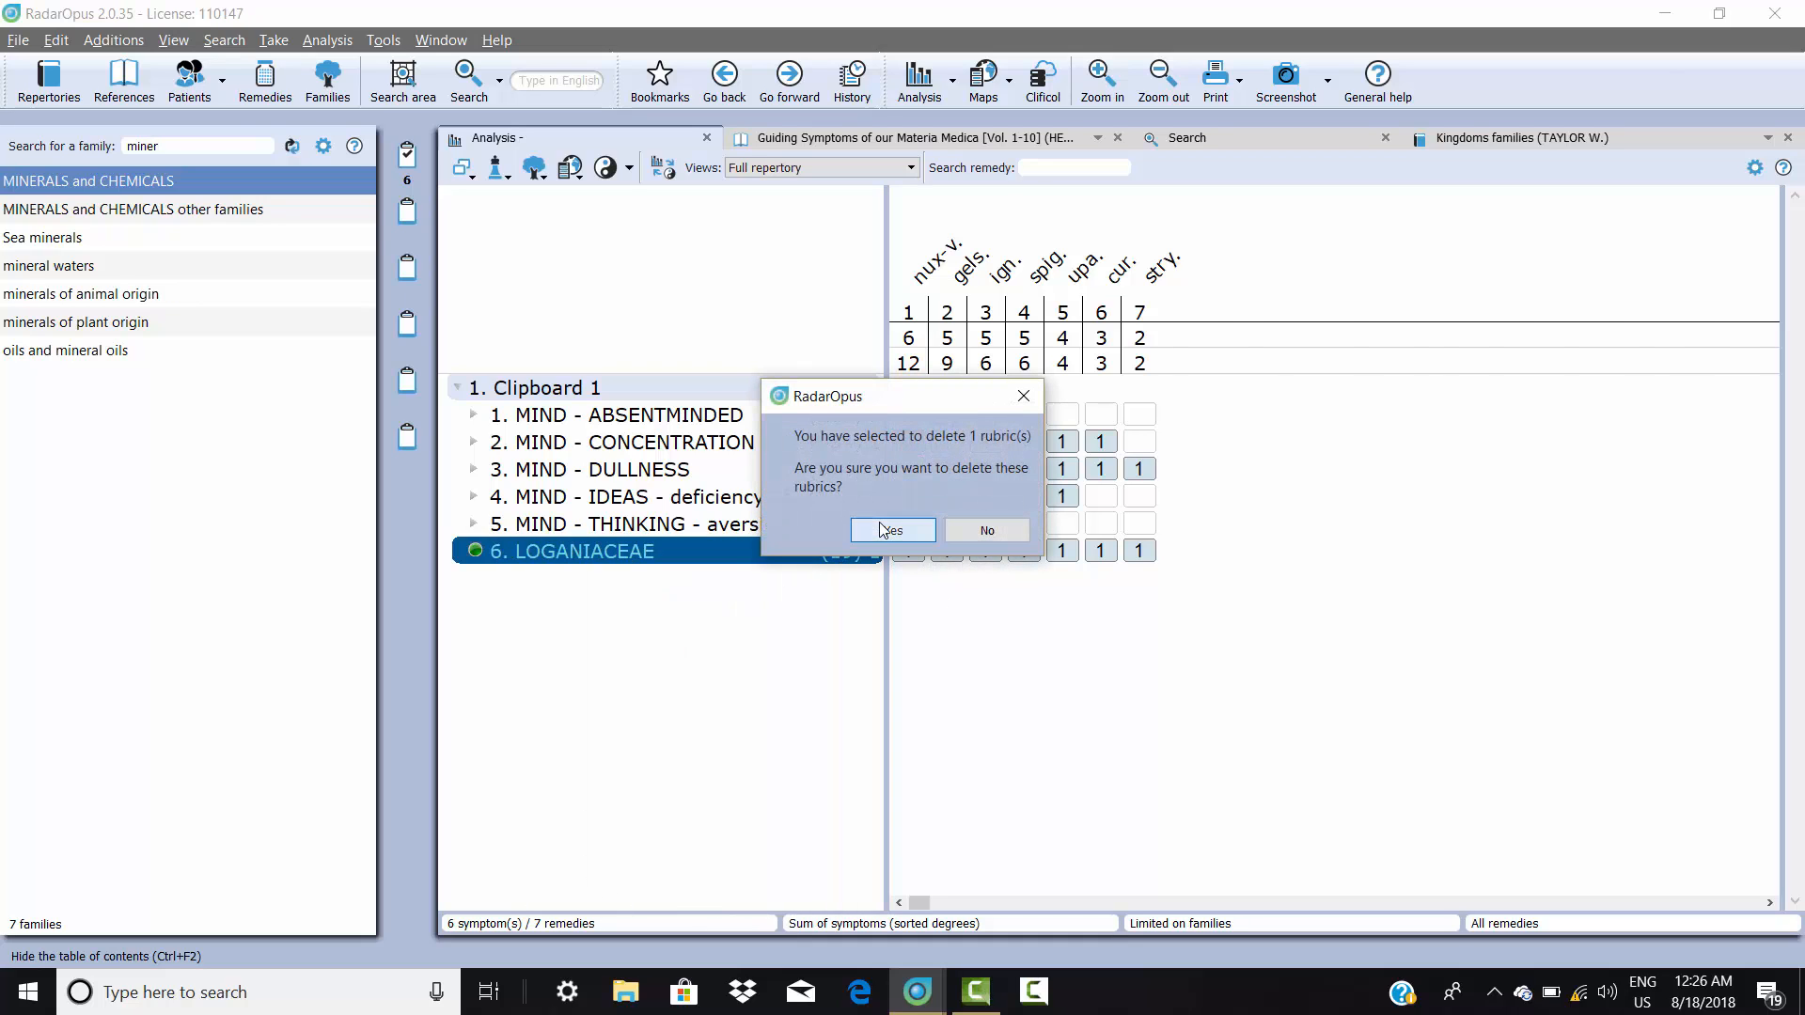
left_click(890, 531)
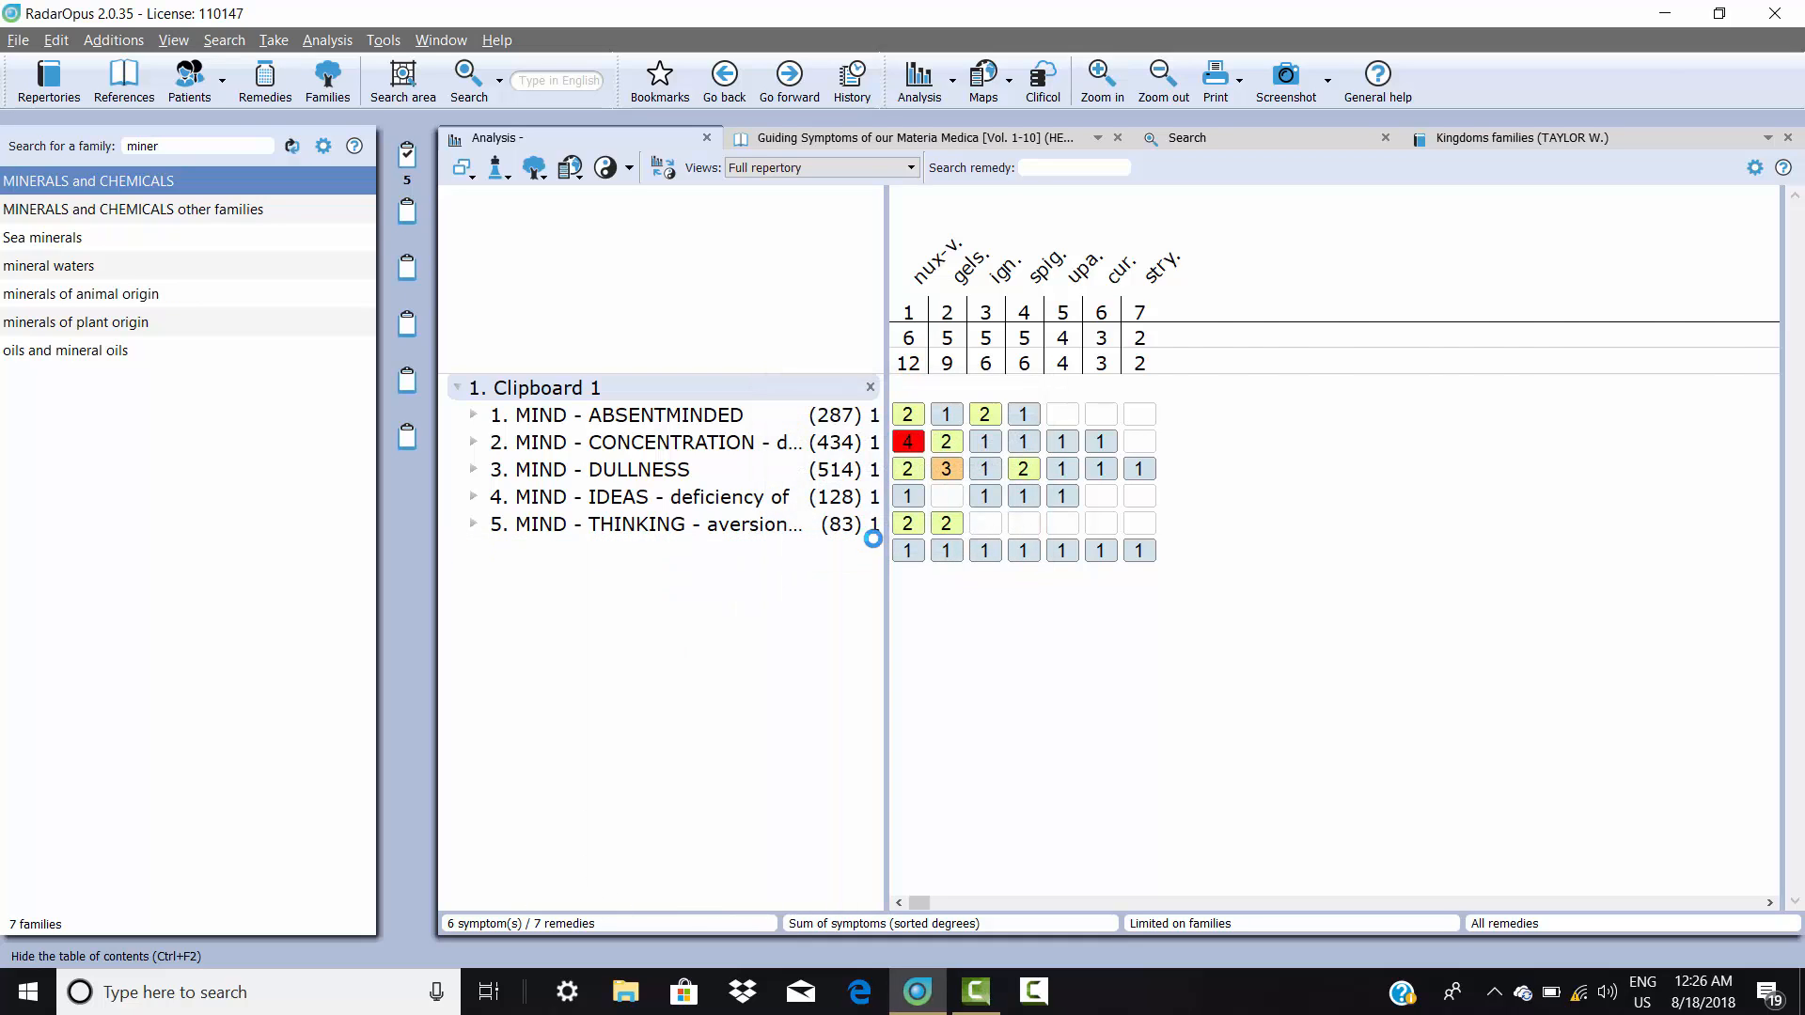
right_click(132, 183)
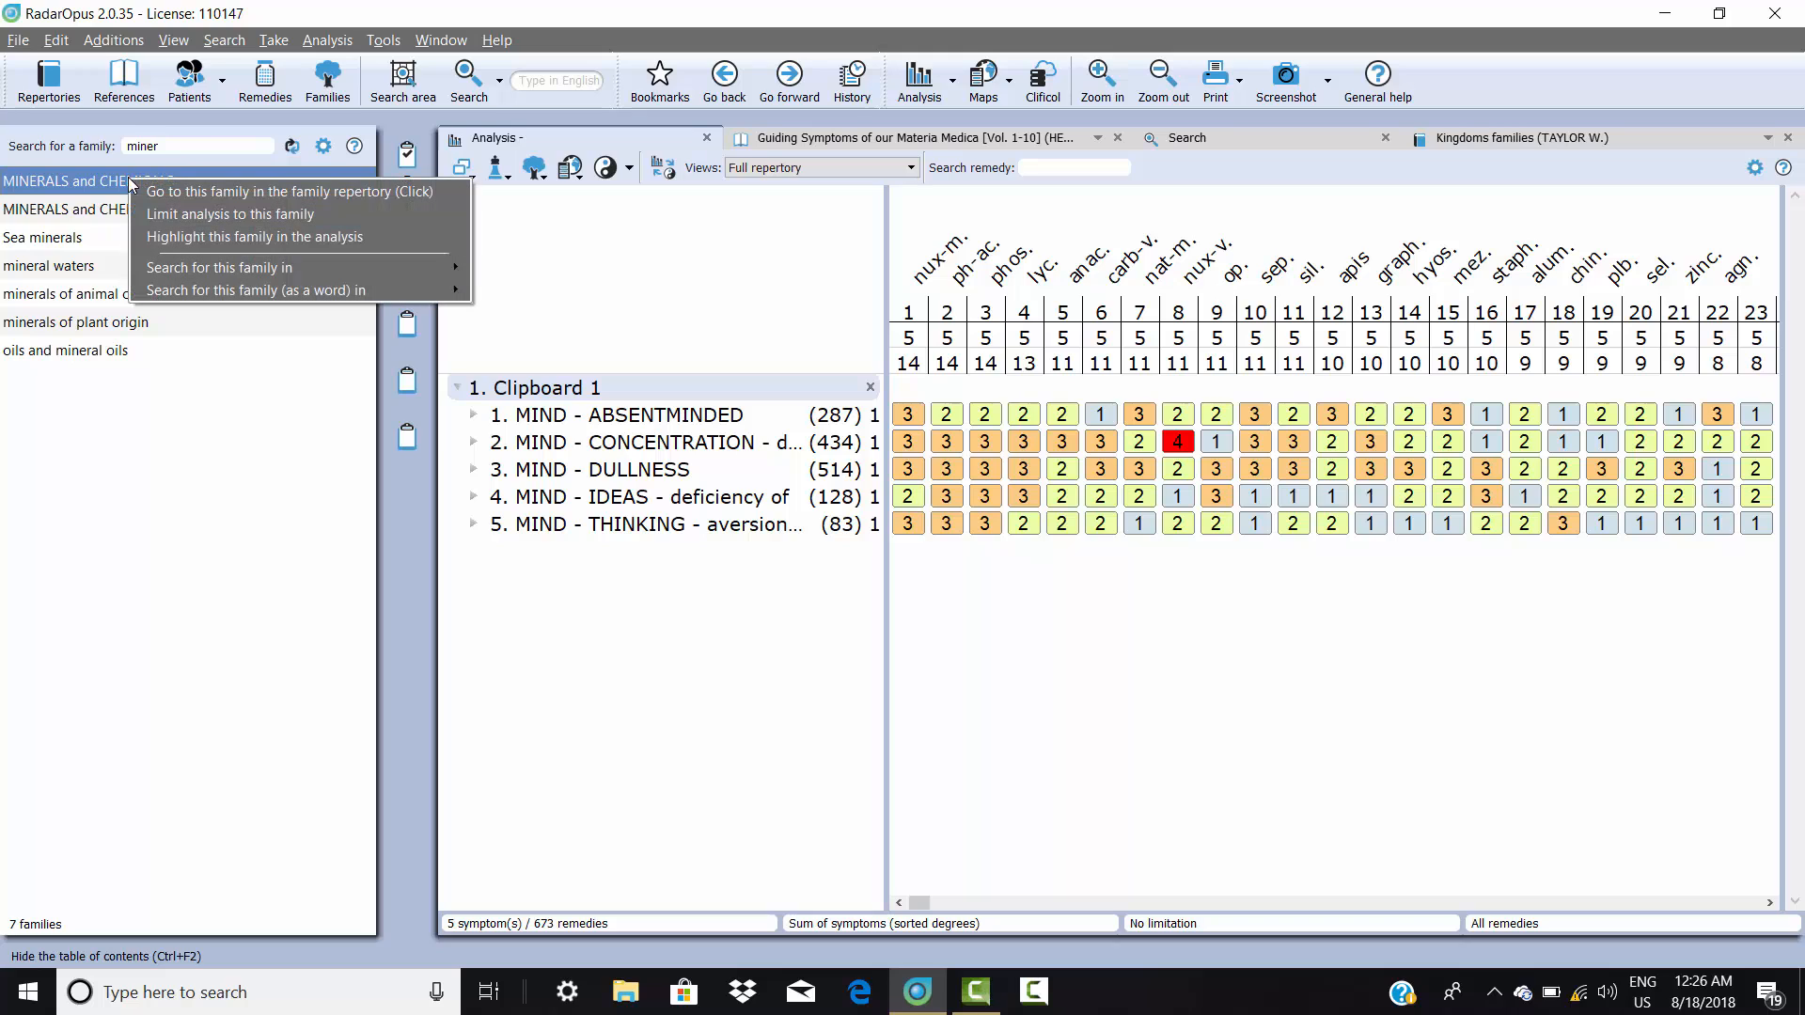
left_click(190, 222)
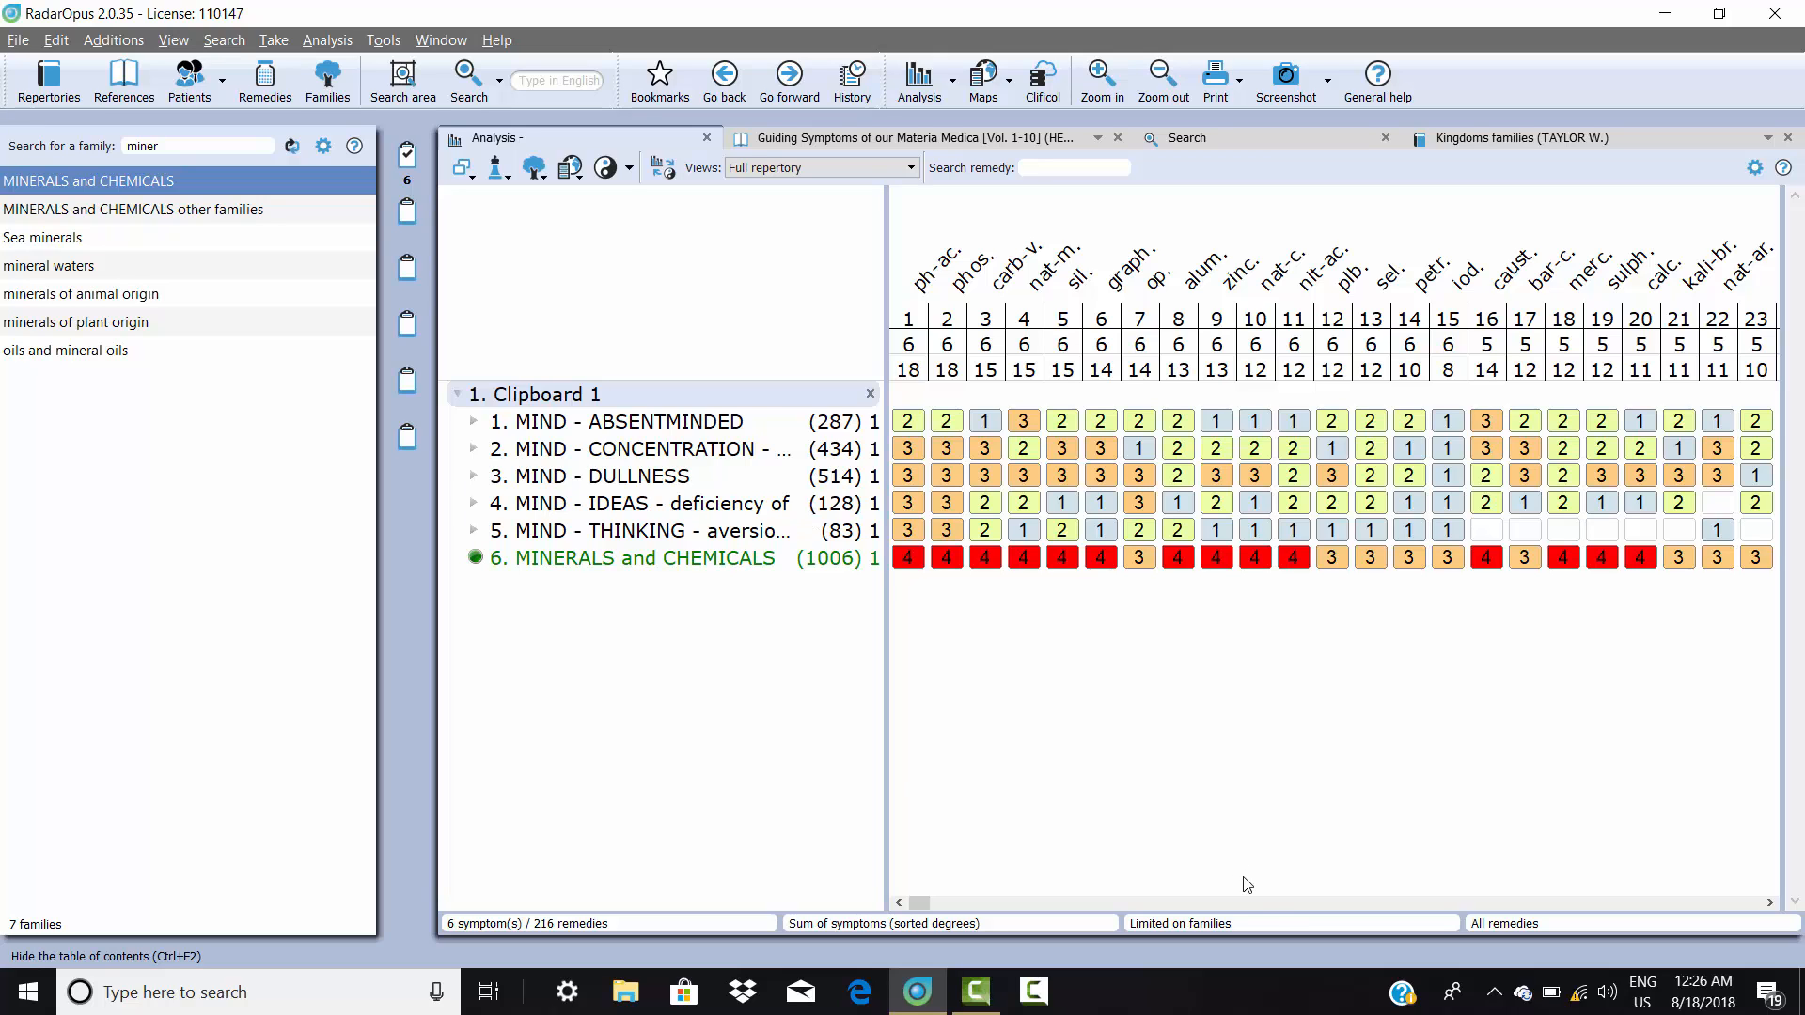
Examine the remedies across the analysis limited to MINERALS and CHEMICALS, and return to the highest-ranked ones
left_click(1276, 908)
left_click(1276, 908)
left_click(1276, 909)
left_click(1276, 908)
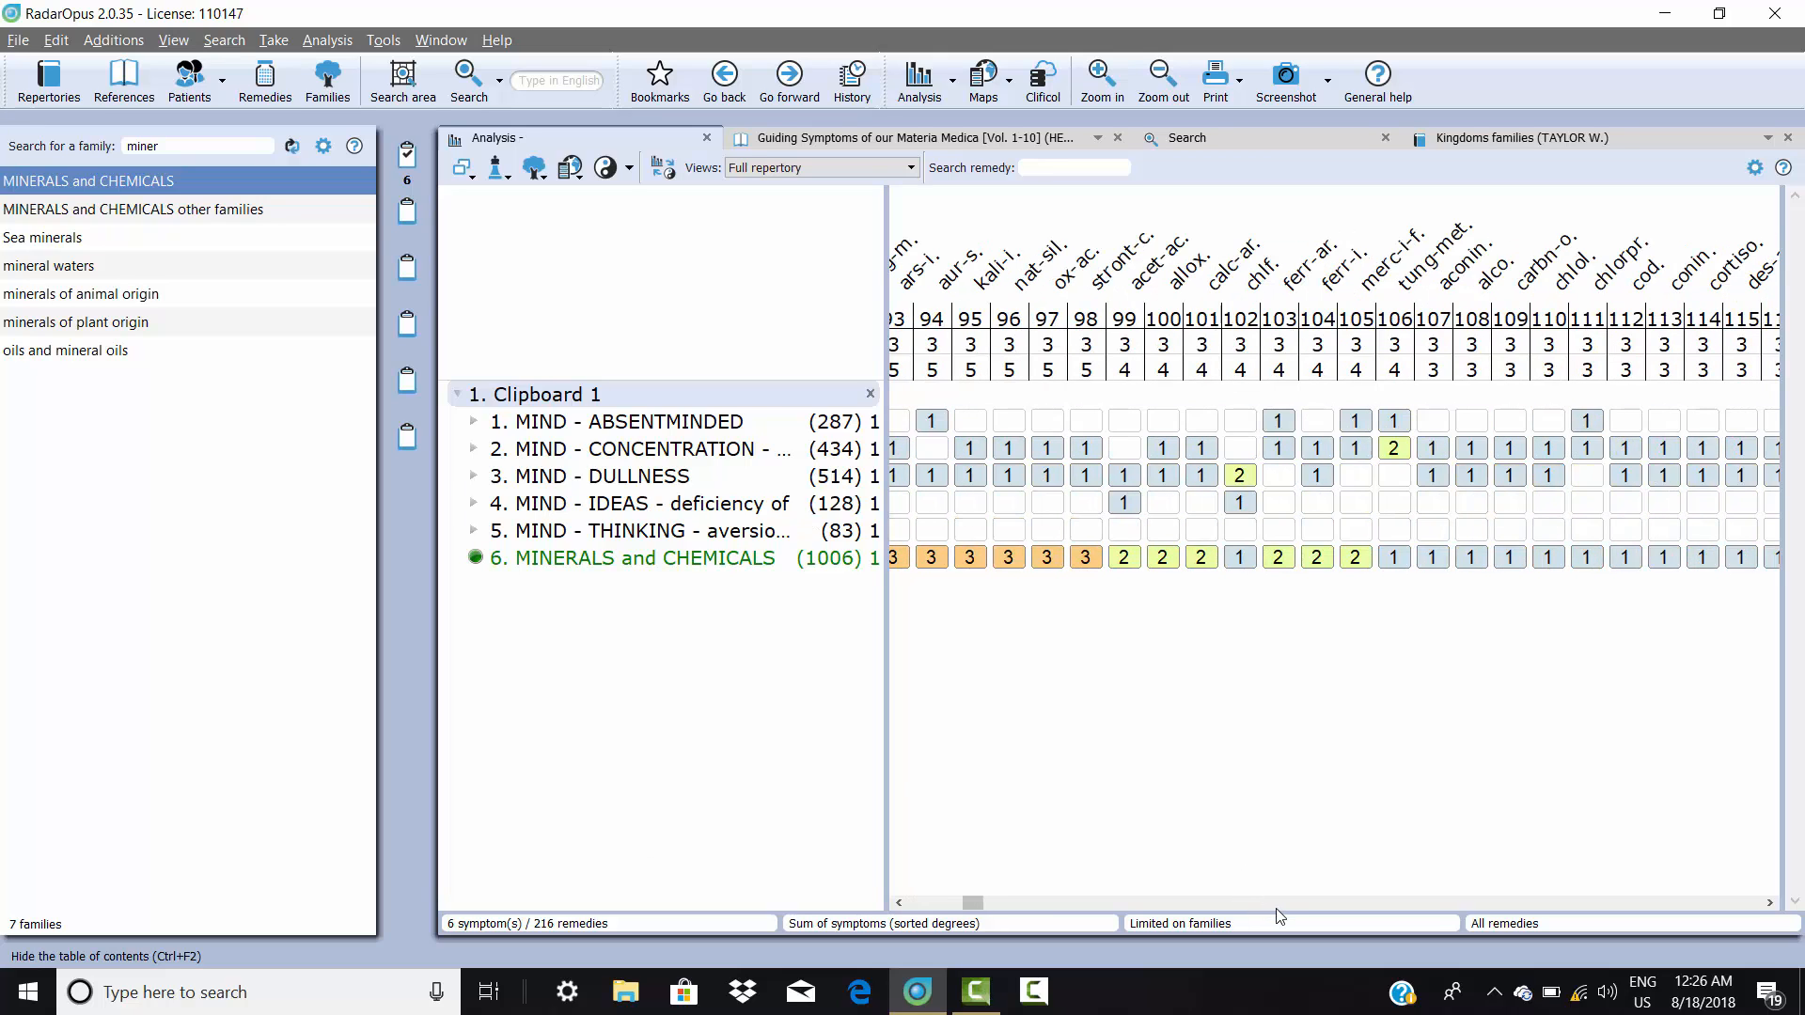
left_click(1277, 908)
left_click(1277, 908)
left_click(1277, 908)
left_click(1276, 908)
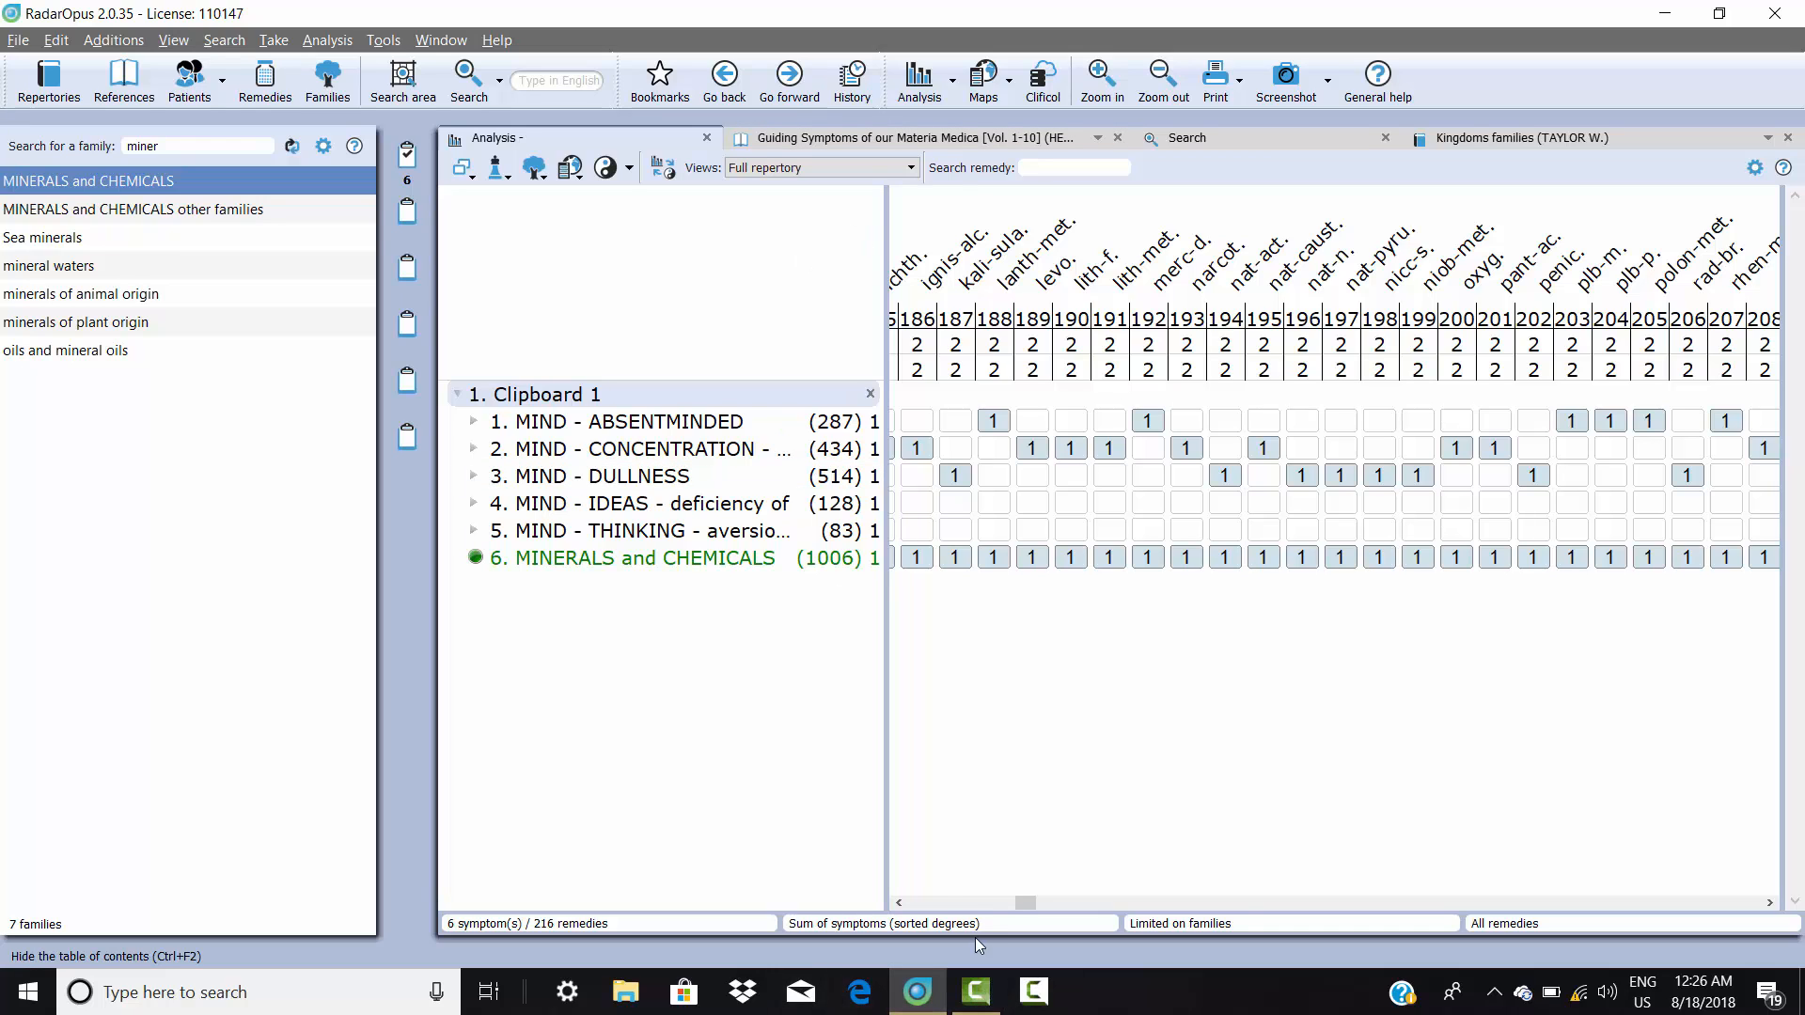
left_click(931, 903)
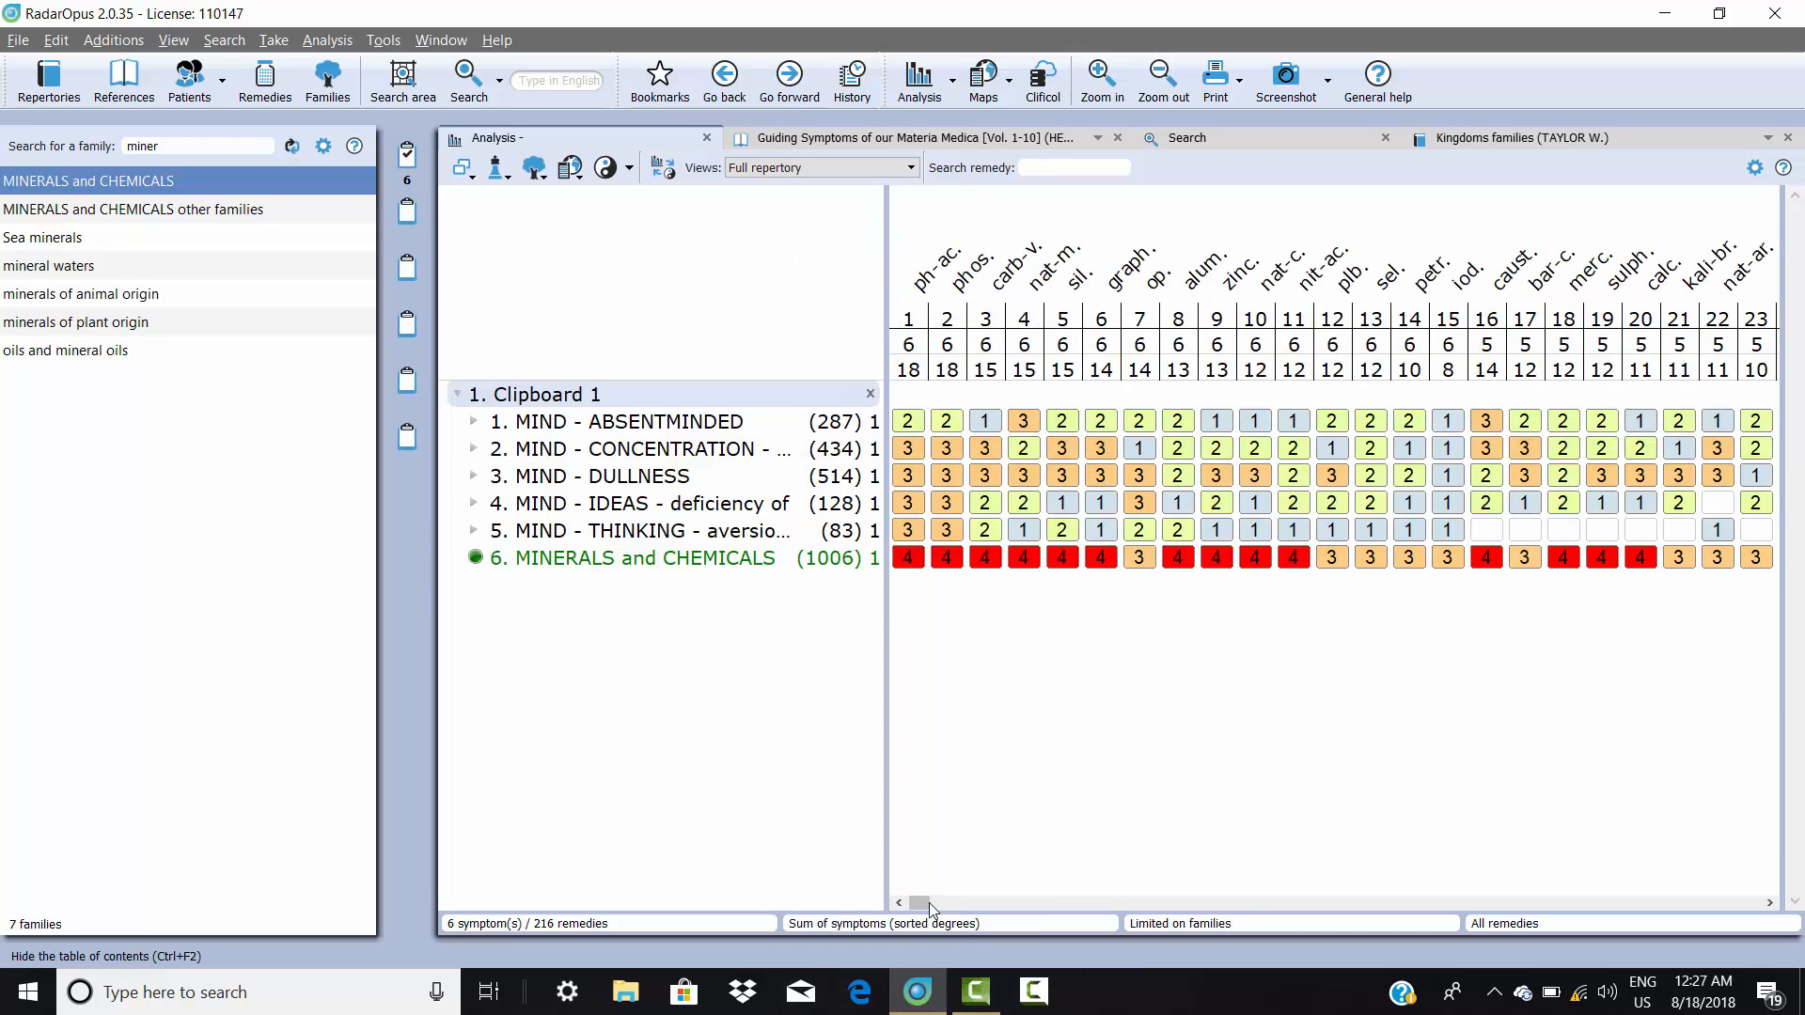
Delete the MINERALS and CHEMICALS rubric from Clipboard 1 to restore the unlimited analysis
right_click(641, 567)
left_click(713, 907)
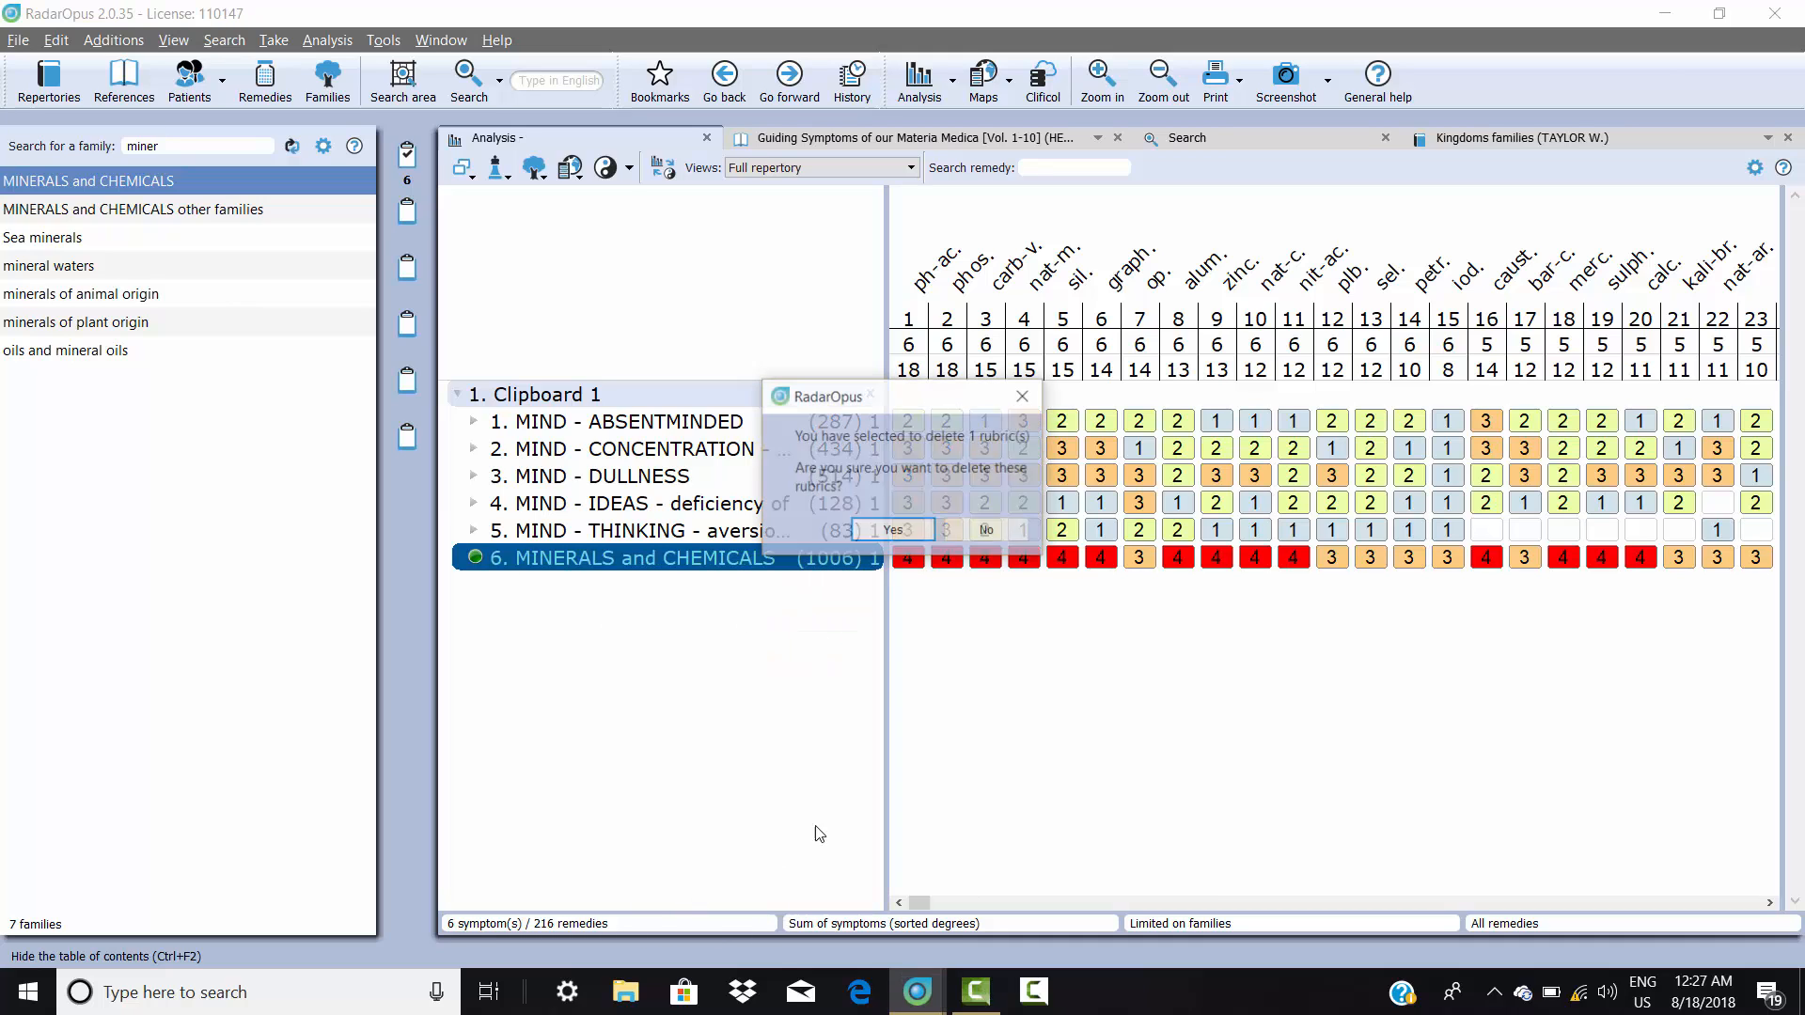
left_click(893, 532)
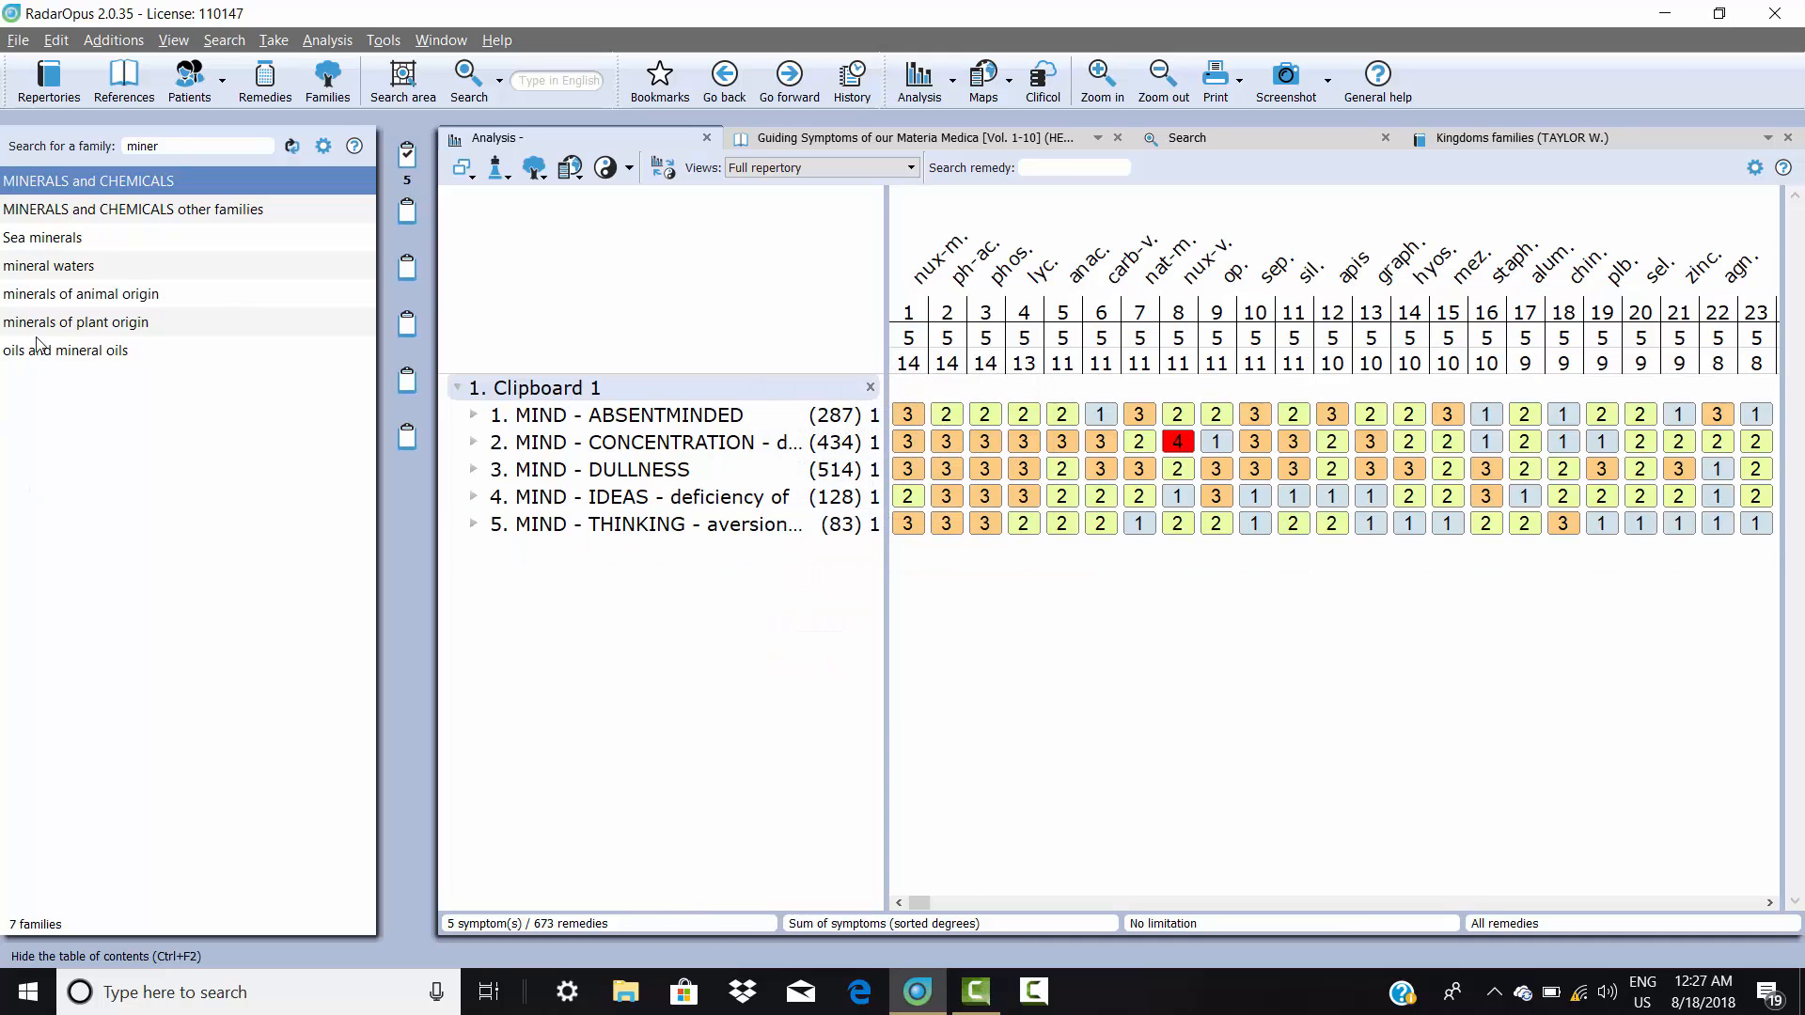
Highlight the family MINERALS and CHEMICALS in the analysis and hide the family list
right_click(92, 180)
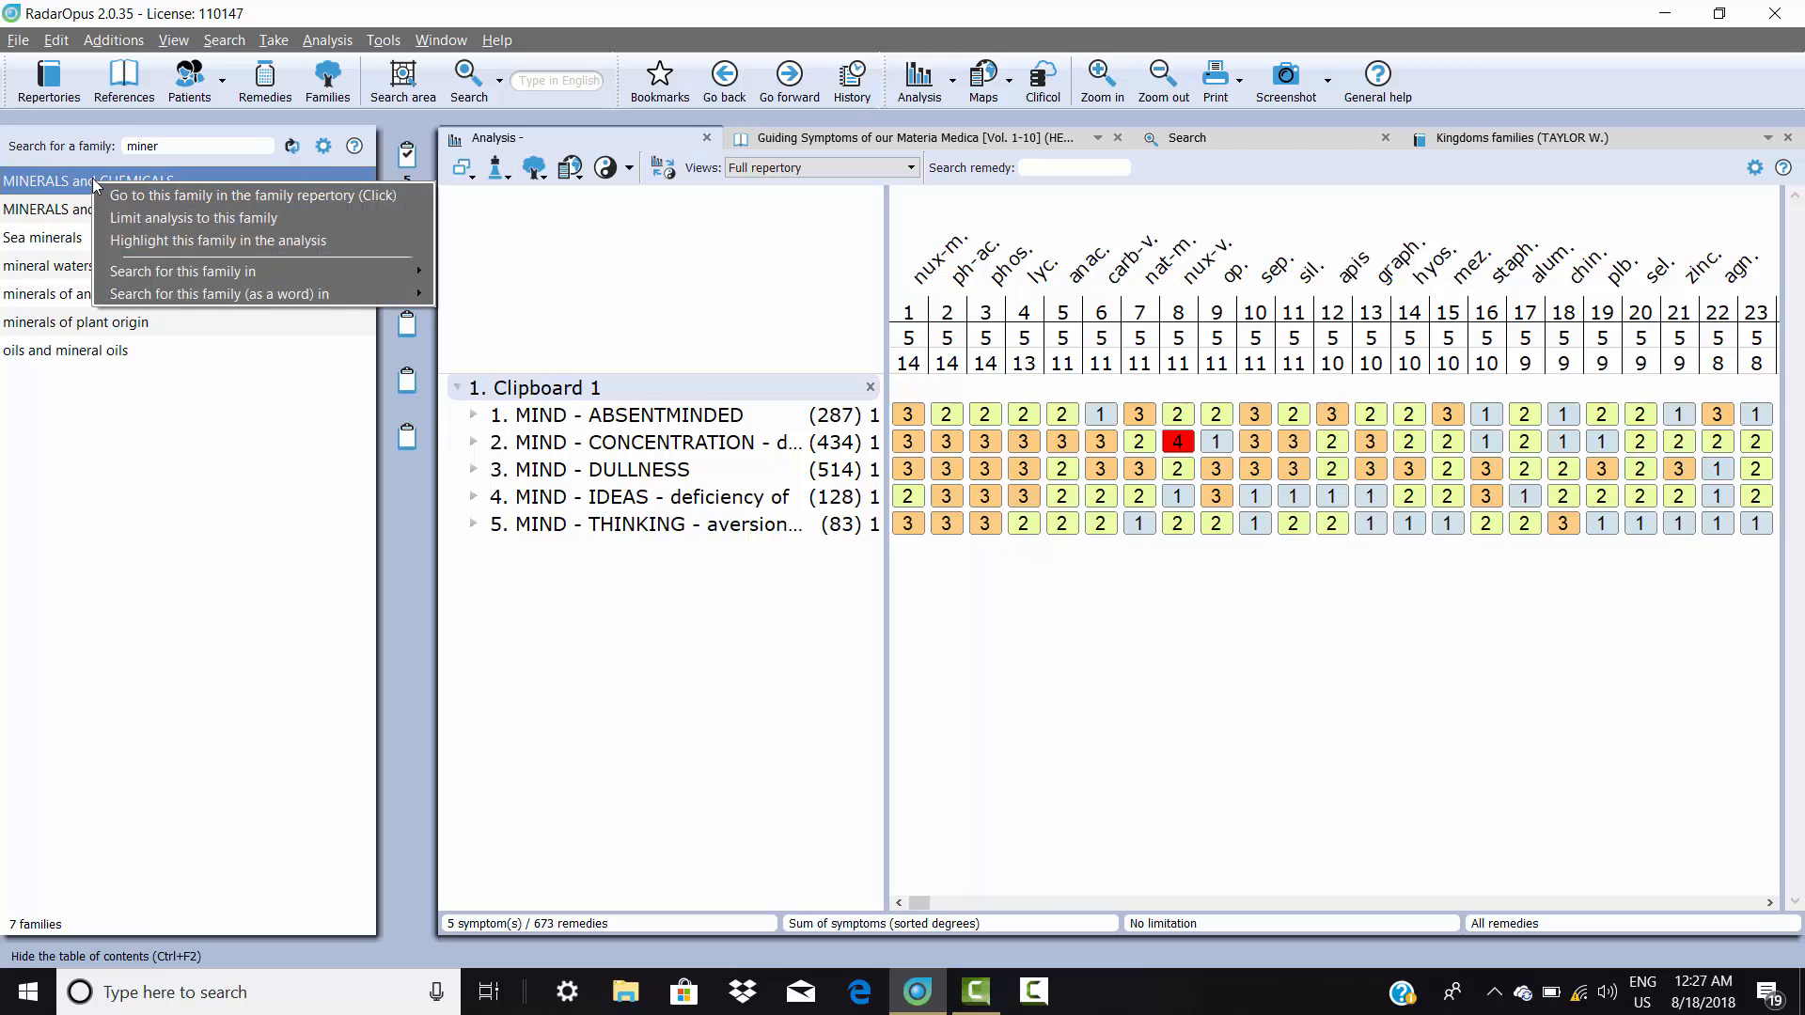
left_click(137, 243)
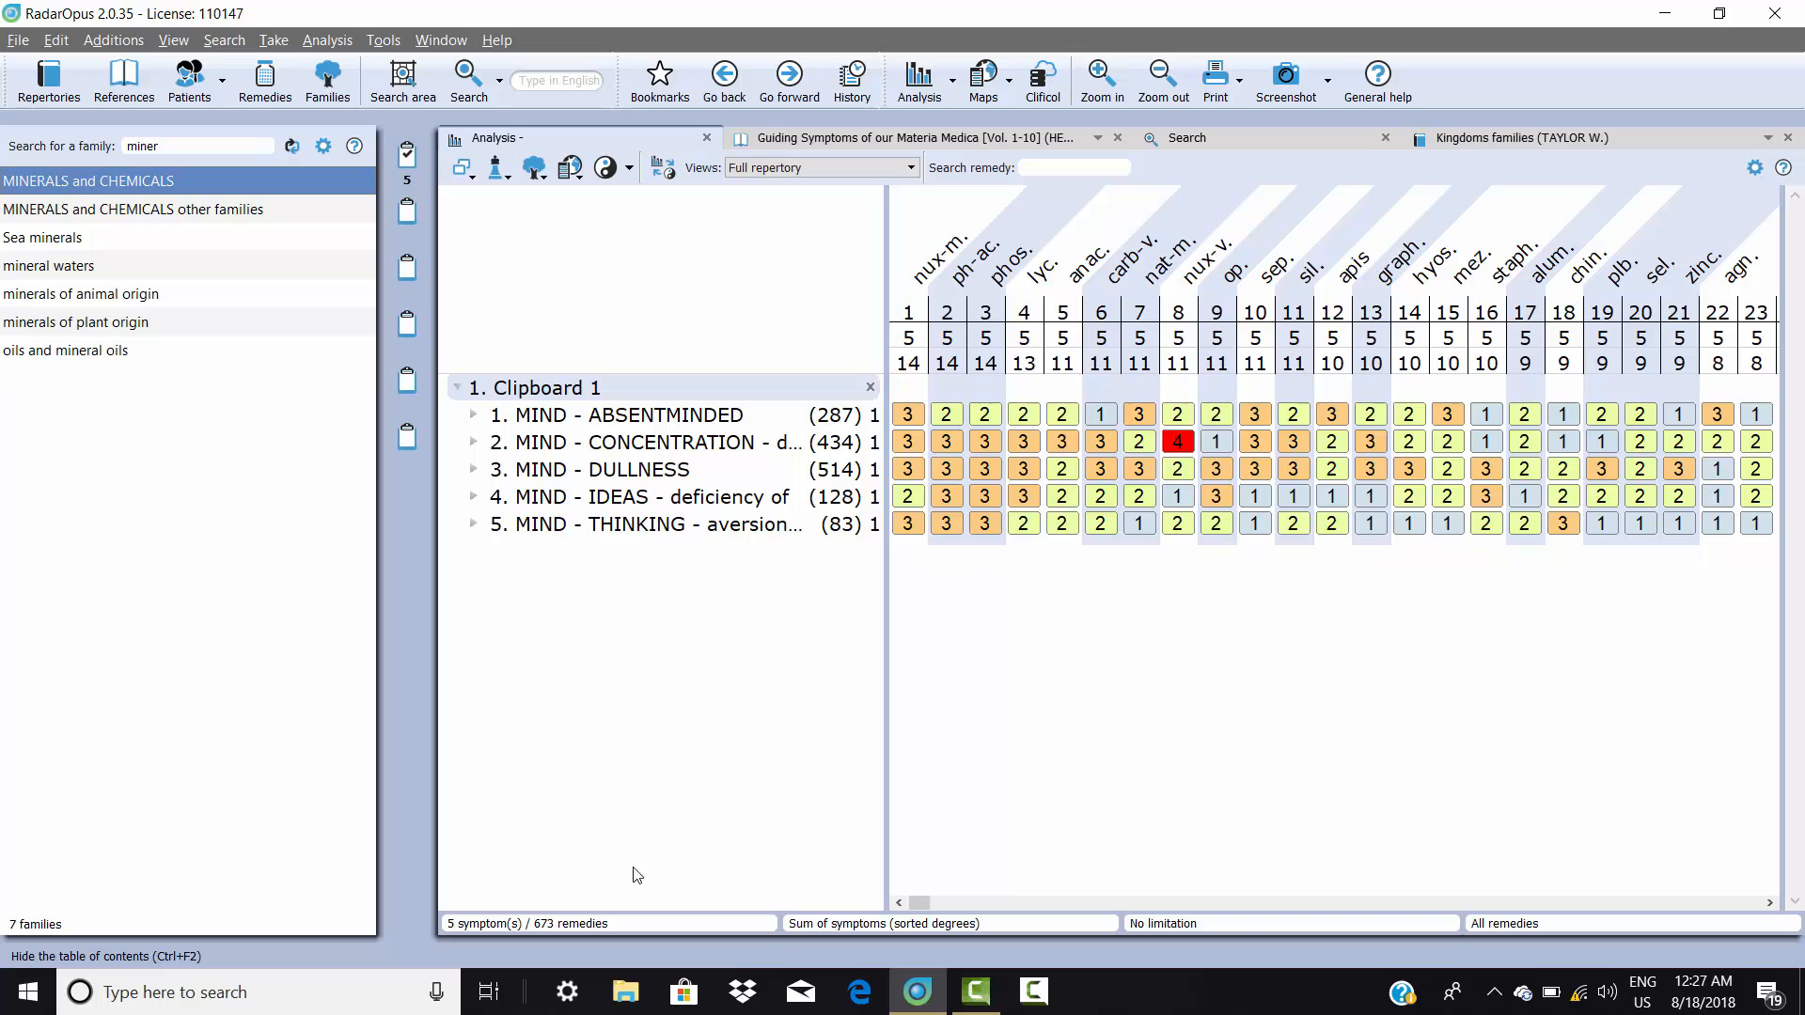
left_click(92, 957)
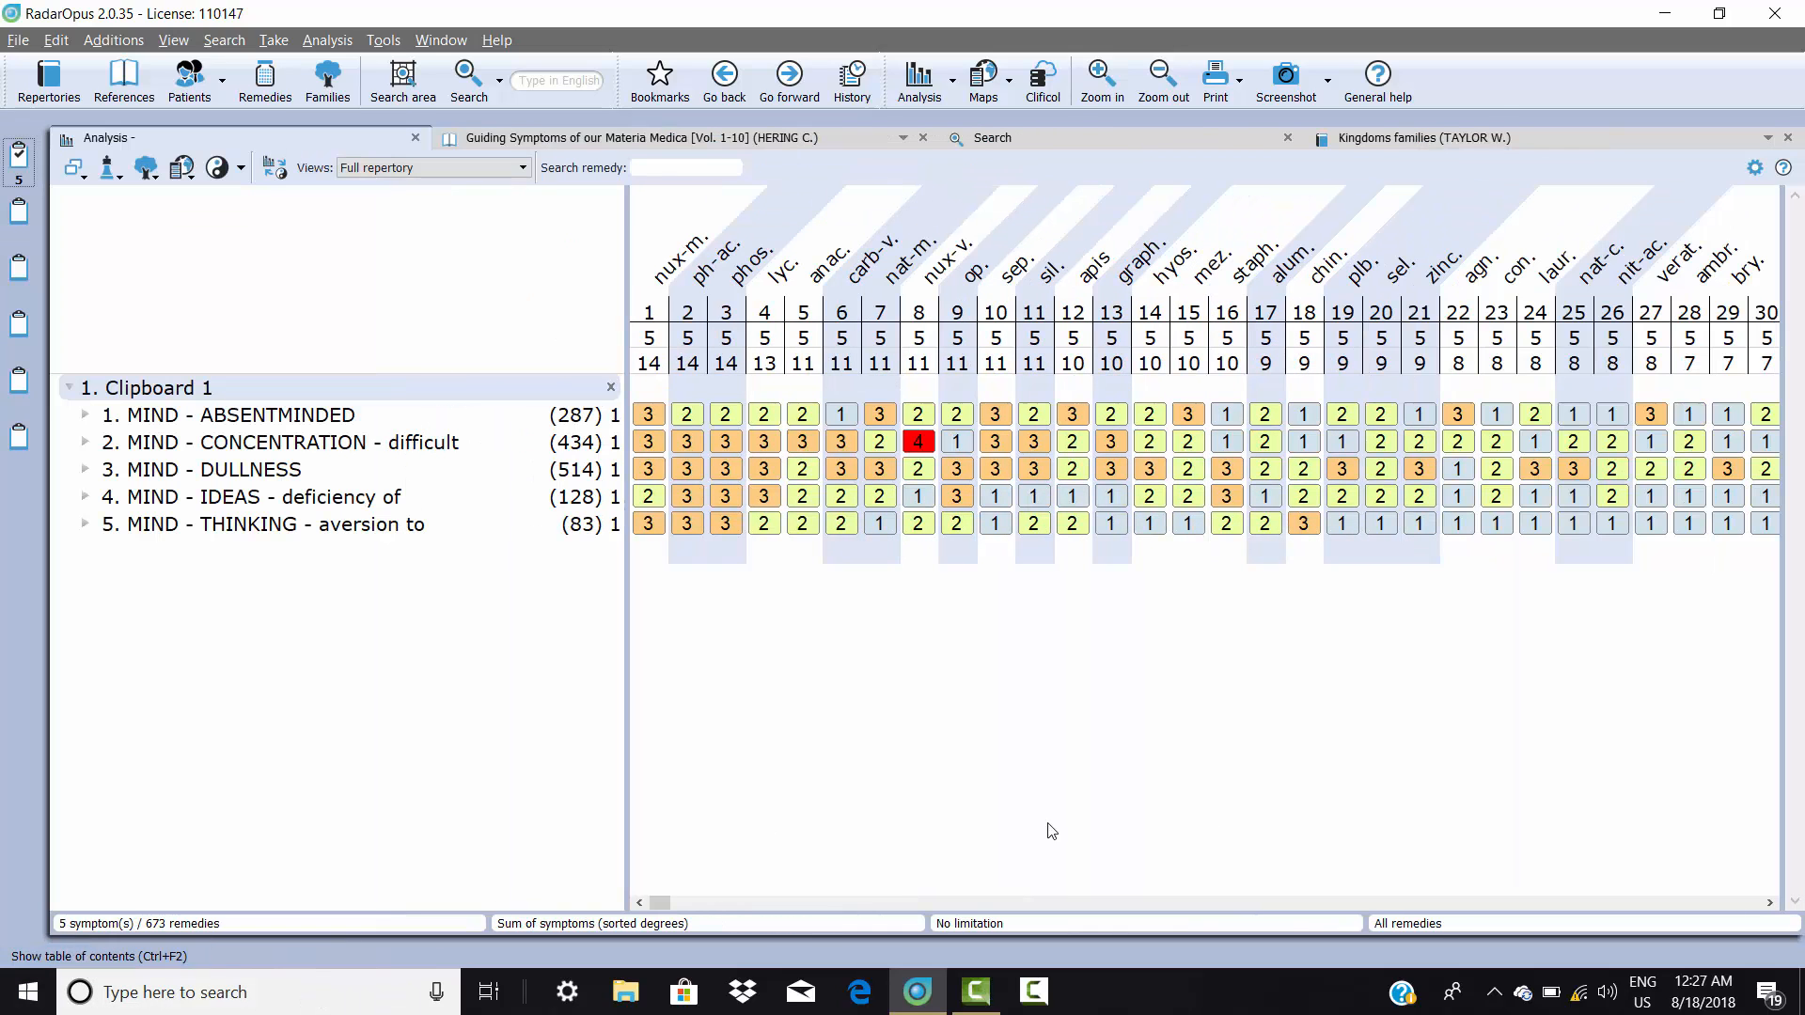
Examine which remedies are highlighted as MINERALS and CHEMICALS across the lower-ranked part of the full analysis
left_click(1344, 904)
left_click(1344, 905)
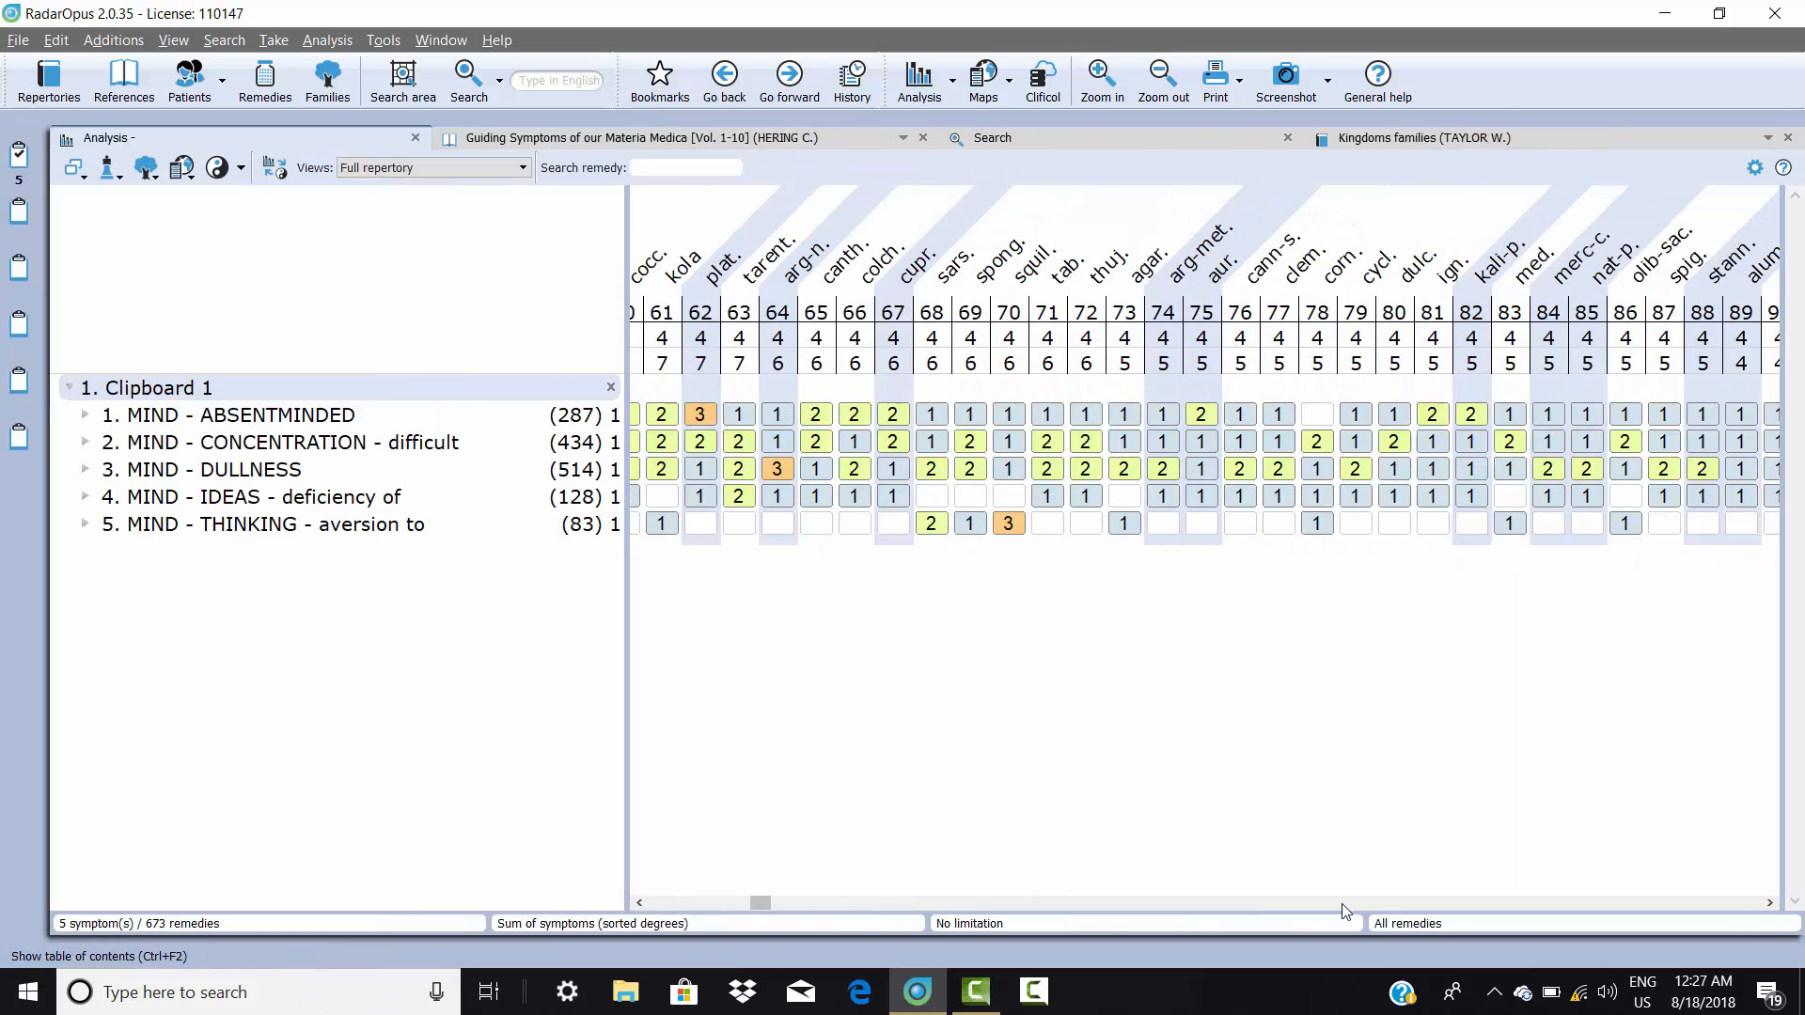
left_click(1345, 904)
left_click(1345, 904)
left_click(1345, 905)
left_click(1345, 905)
left_click(1345, 905)
left_click(1344, 905)
left_click(1344, 904)
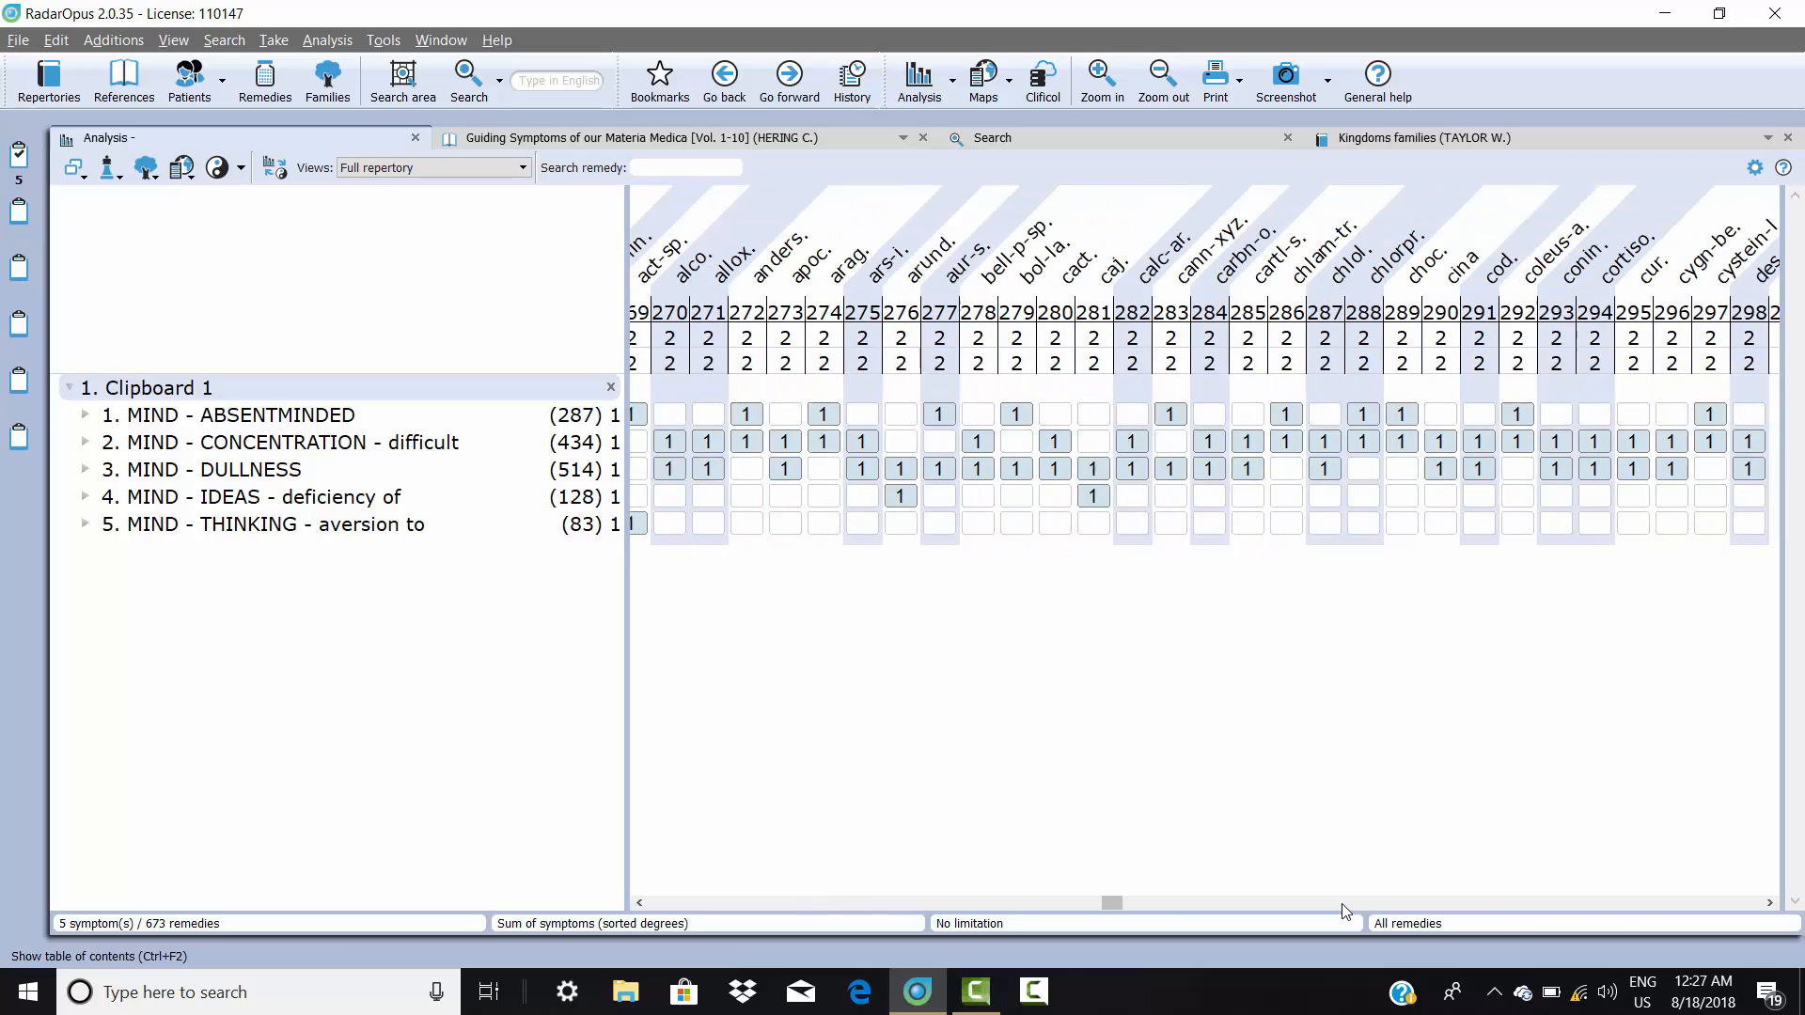
left_click(1345, 905)
left_click(1344, 904)
left_click(1344, 905)
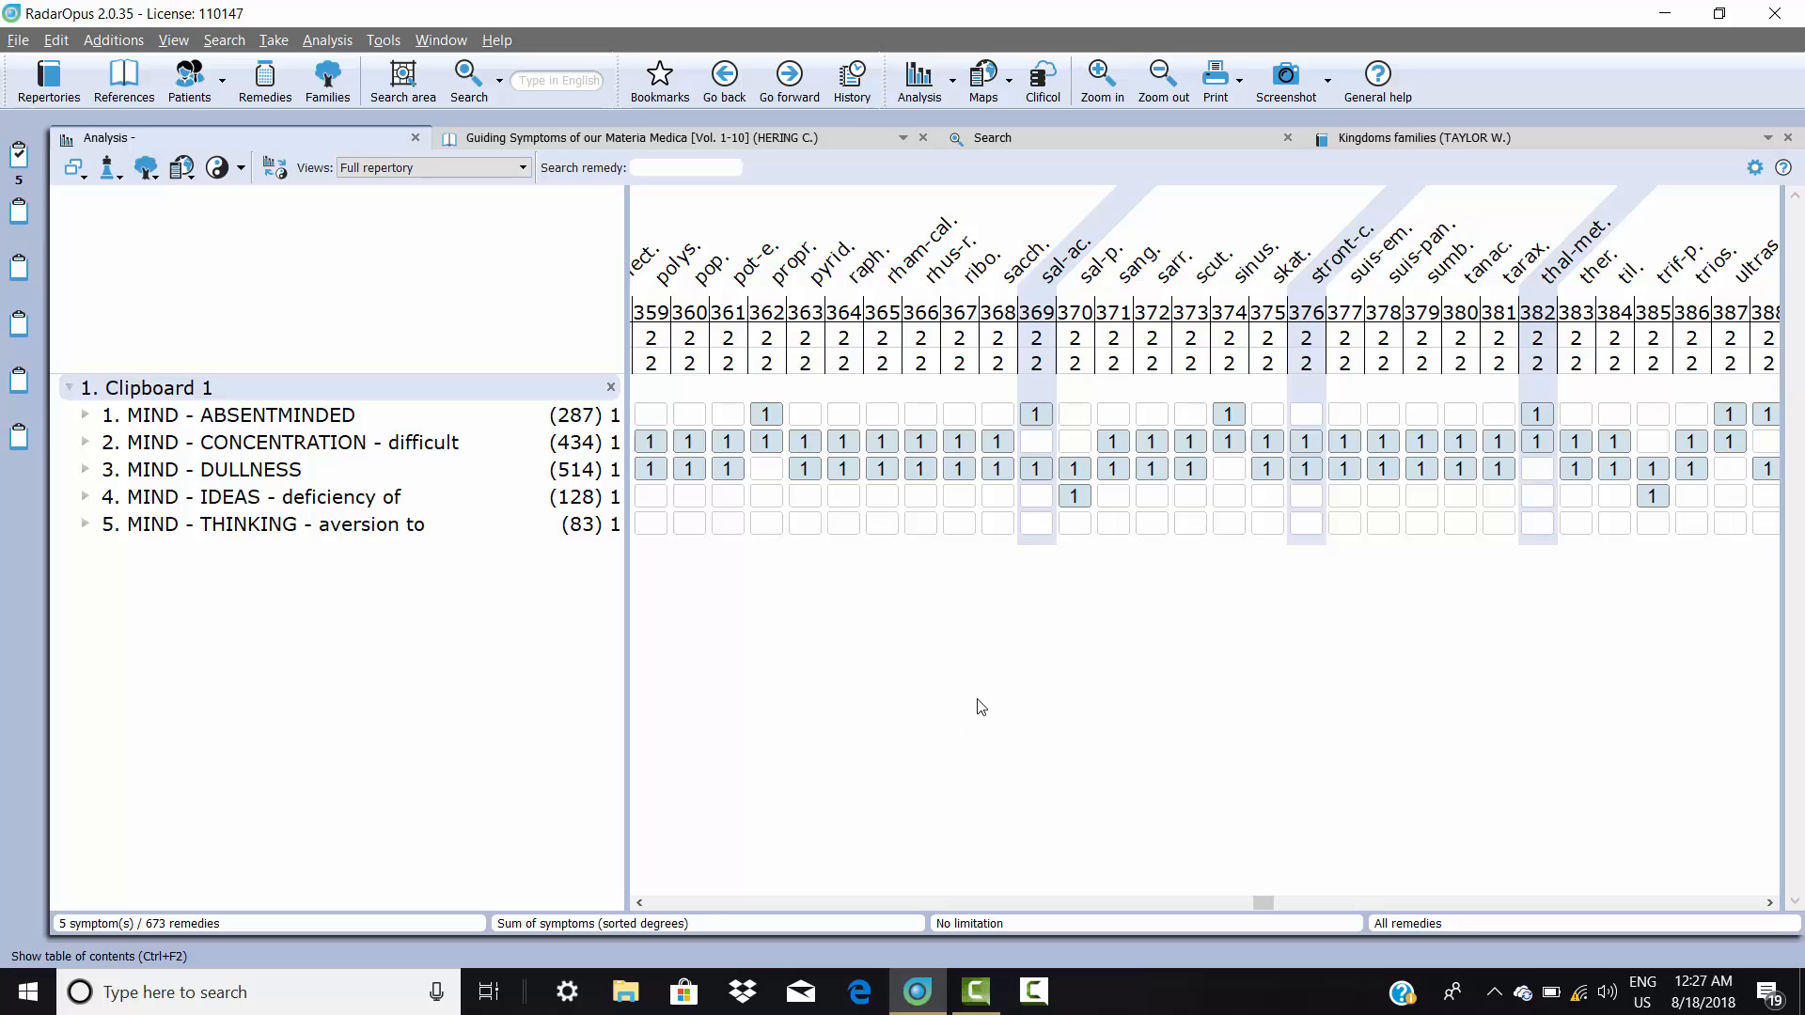
left_click(1028, 1004)
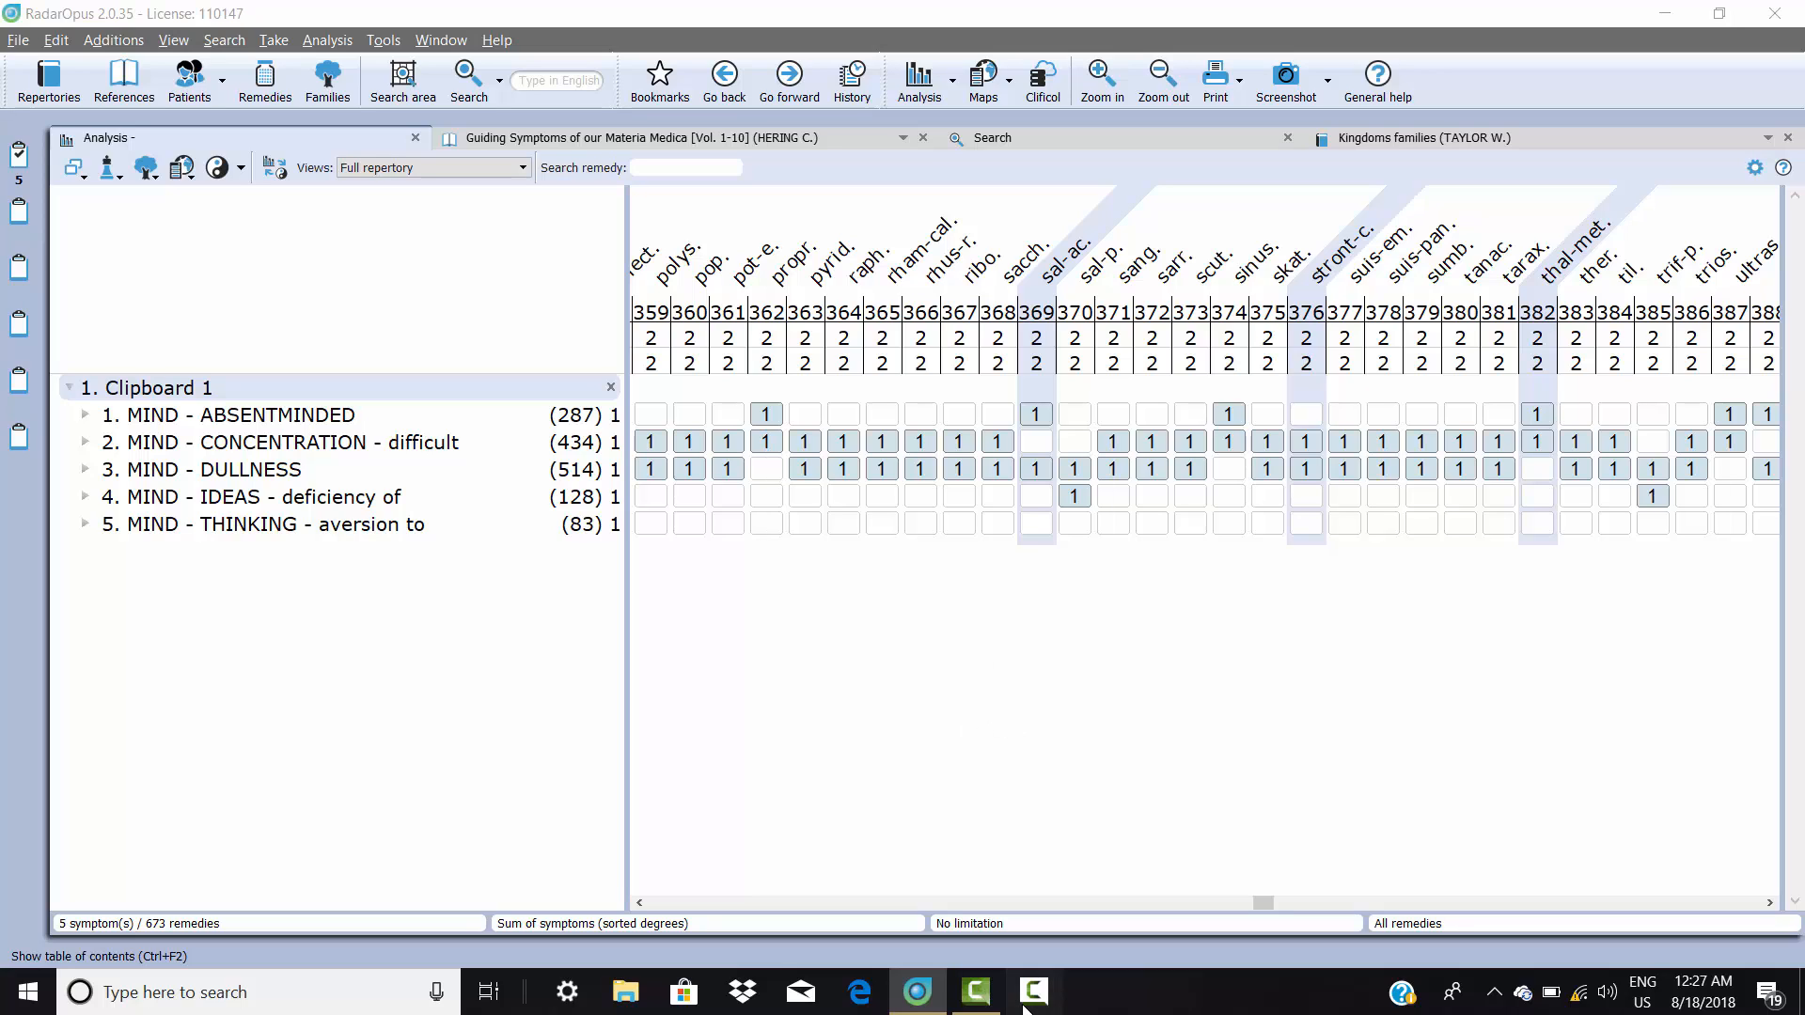